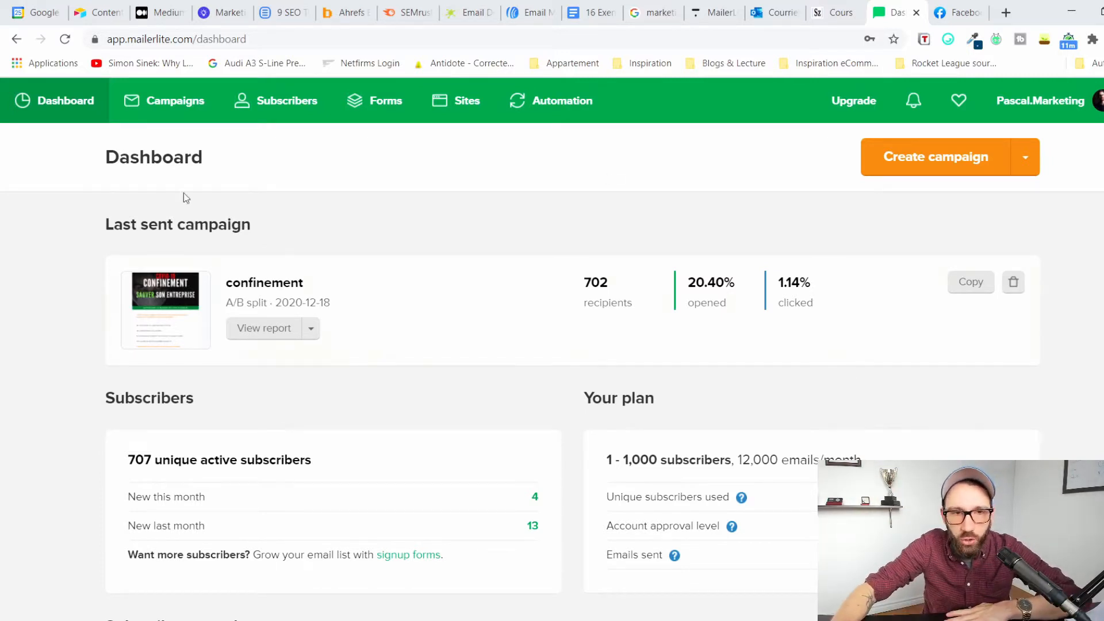
Look over the dashboard's last sent campaign, subscriber figures, subscriber growth and monthly campaign stats.
{"action": "scroll", "coordinate": [680, 402], "scroll_direction": "down", "scroll_amount": 3}
{"action": "left_click_drag", "start_coordinate": [89, 287], "coordinate": [535, 436]}
{"action": "left_click", "coordinate": [535, 435]}
{"action": "scroll", "coordinate": [558, 385], "scroll_direction": "down", "scroll_amount": 2}
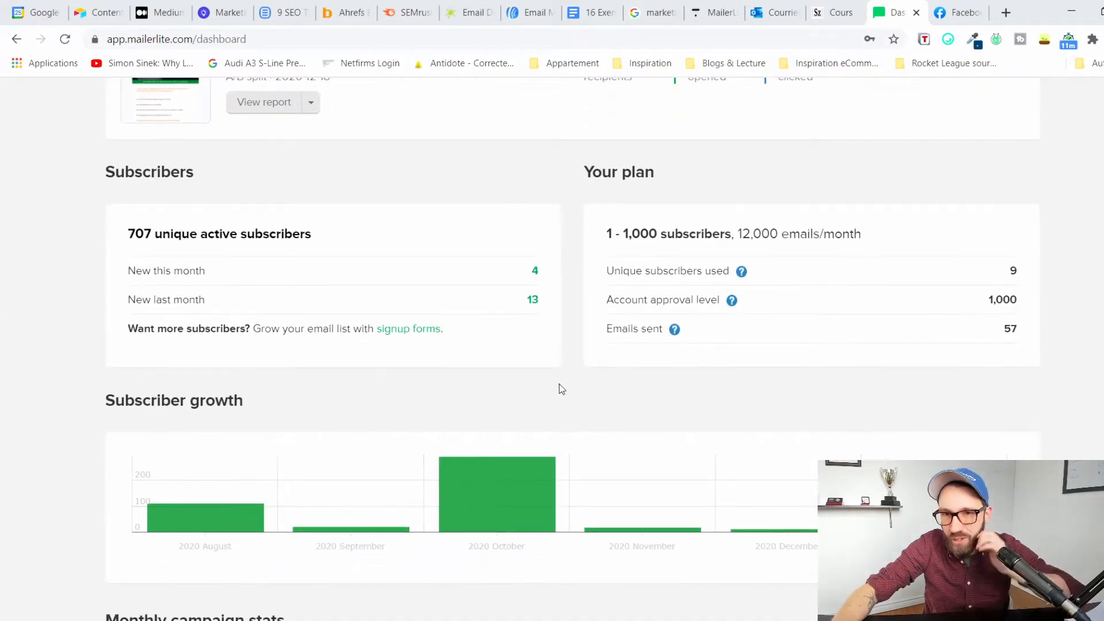
{"action": "scroll", "coordinate": [593, 346], "scroll_direction": "down", "scroll_amount": 7}
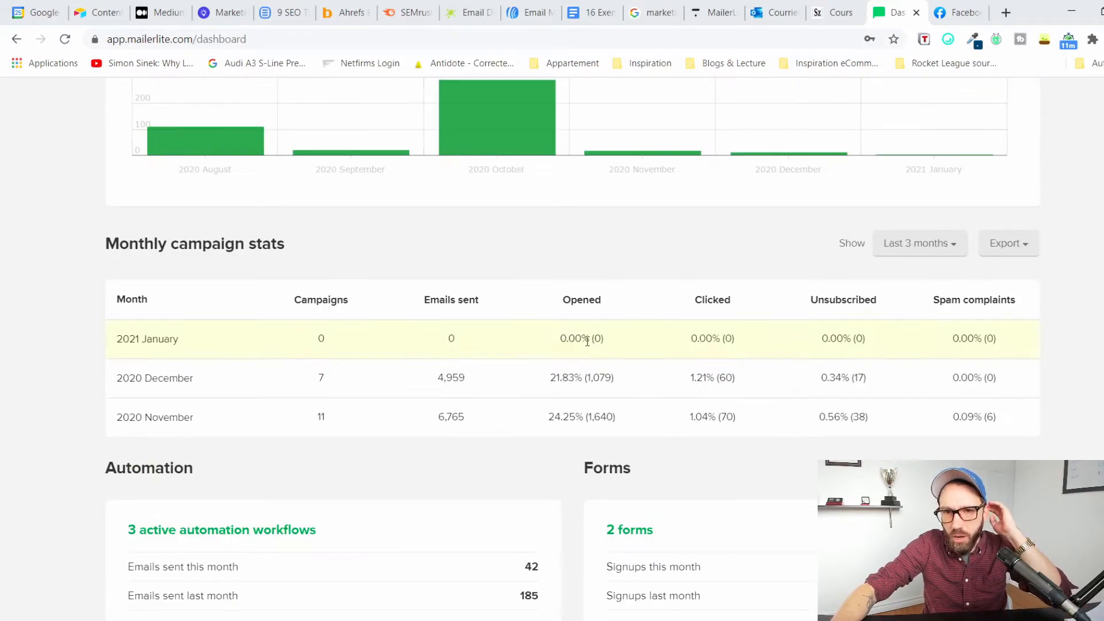
{"action": "scroll", "coordinate": [626, 318], "scroll_direction": "down", "scroll_amount": 1}
{"action": "scroll", "coordinate": [627, 320], "scroll_direction": "up", "scroll_amount": 12}
{"action": "scroll", "coordinate": [627, 320], "scroll_direction": "up", "scroll_amount": 1}
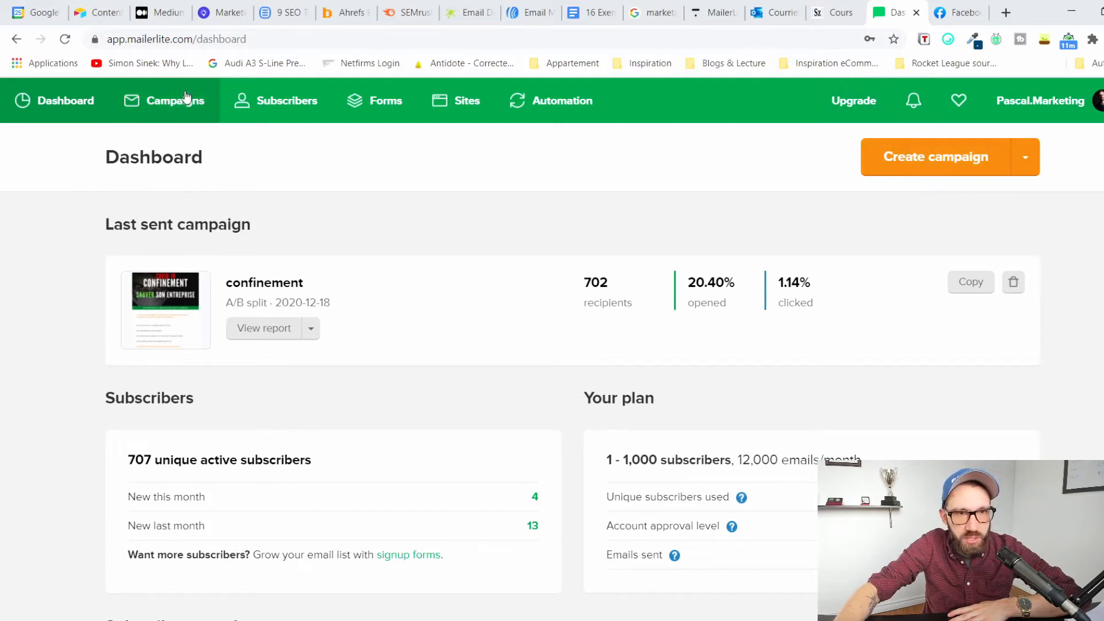
Open the Campaigns section and look through the list of sent campaigns.
{"action": "left_click", "coordinate": [165, 114]}
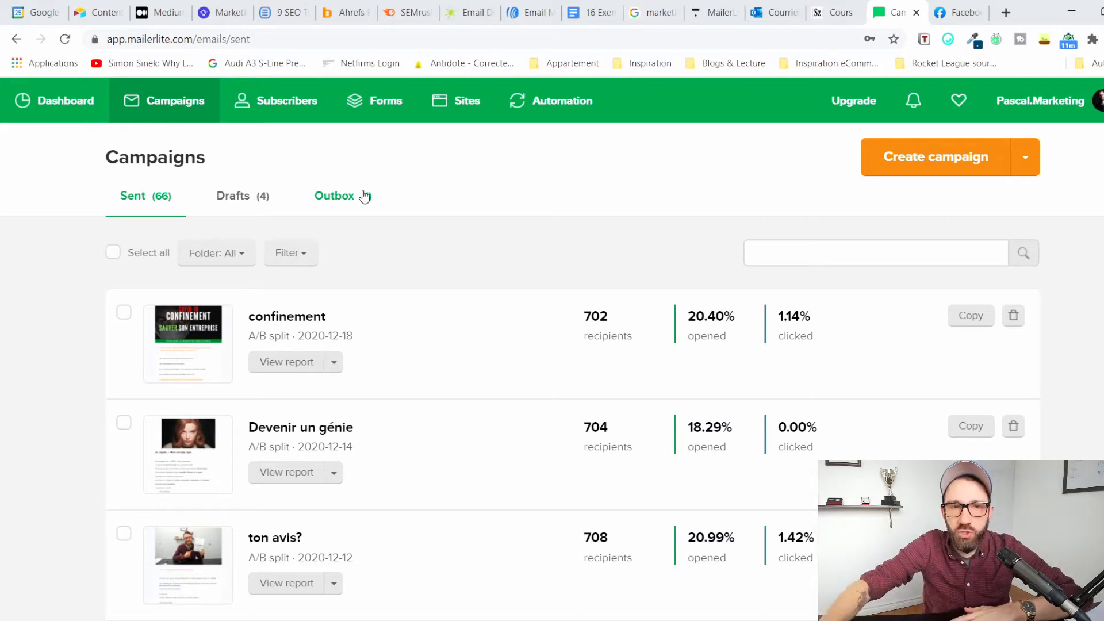
{"action": "scroll", "coordinate": [641, 298], "scroll_direction": "down", "scroll_amount": 15}
{"action": "scroll", "coordinate": [664, 323], "scroll_direction": "up", "scroll_amount": 15}
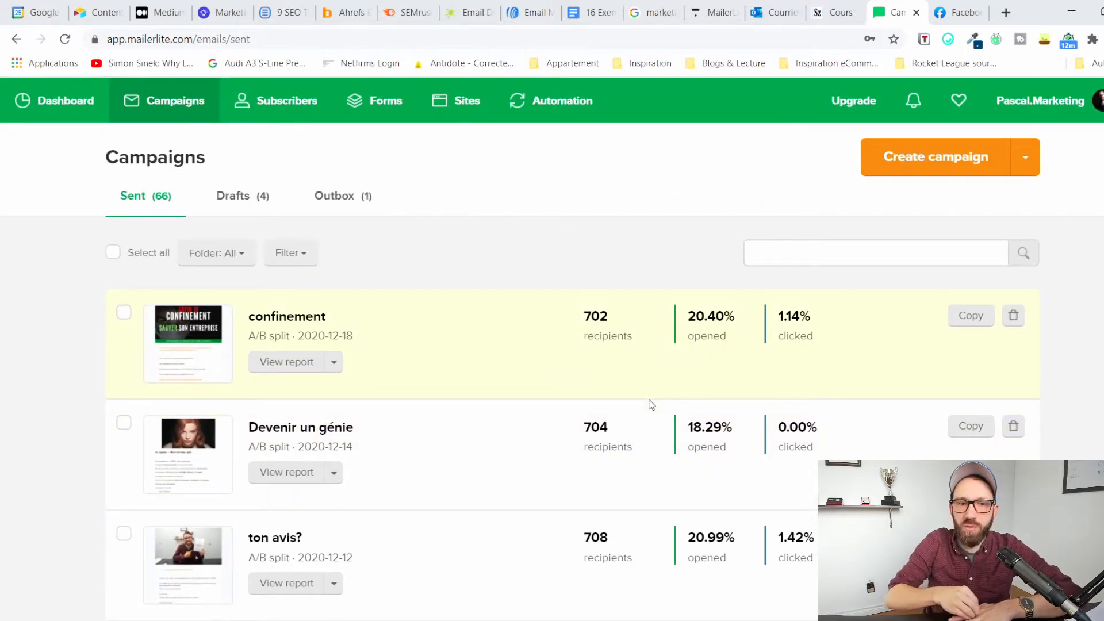
{"action": "scroll", "coordinate": [649, 403], "scroll_direction": "down", "scroll_amount": 4}
{"action": "scroll", "coordinate": [743, 431], "scroll_direction": "up", "scroll_amount": 4}
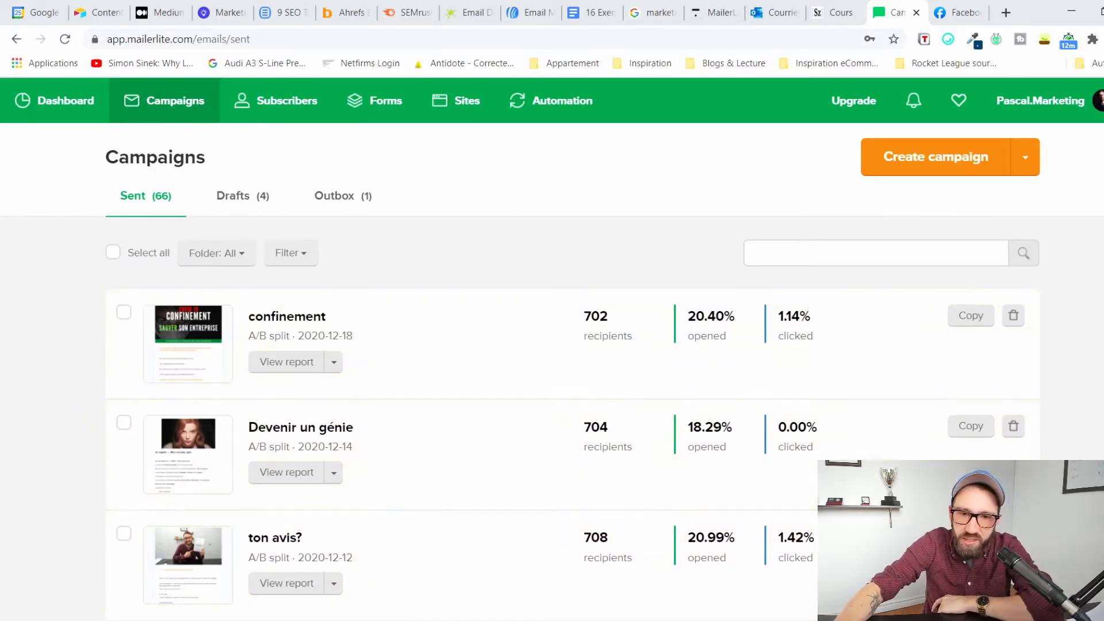
{"action": "scroll", "coordinate": [572, 337], "scroll_direction": "down", "scroll_amount": 5}
{"action": "scroll", "coordinate": [619, 409], "scroll_direction": "up", "scroll_amount": 5}
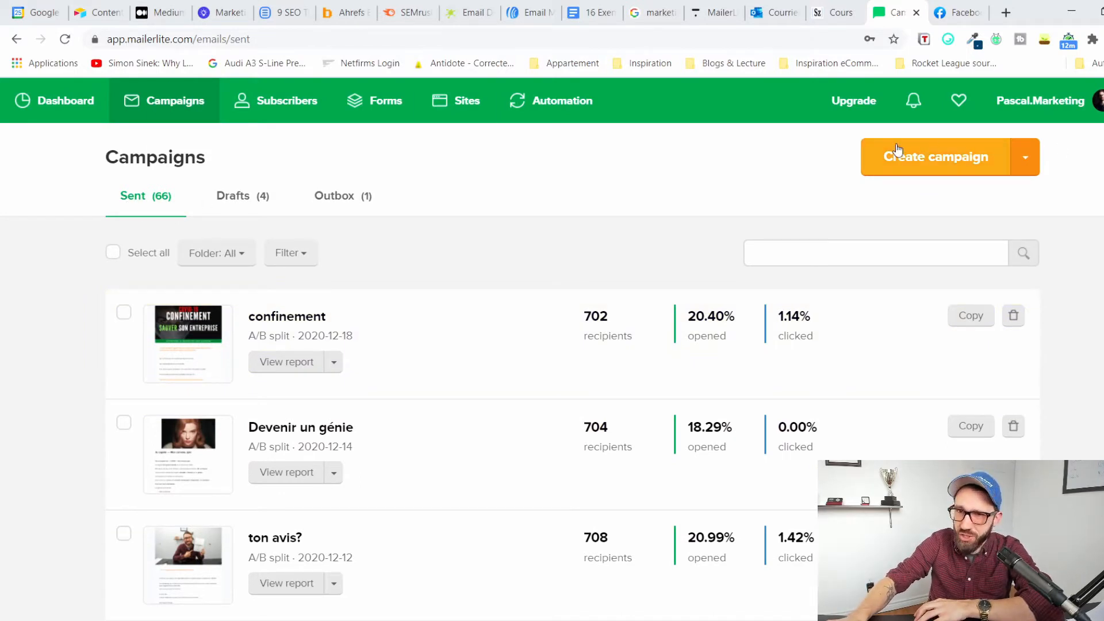
Start a new campaign and choose the regular campaign type.
{"action": "left_click", "coordinate": [935, 169]}
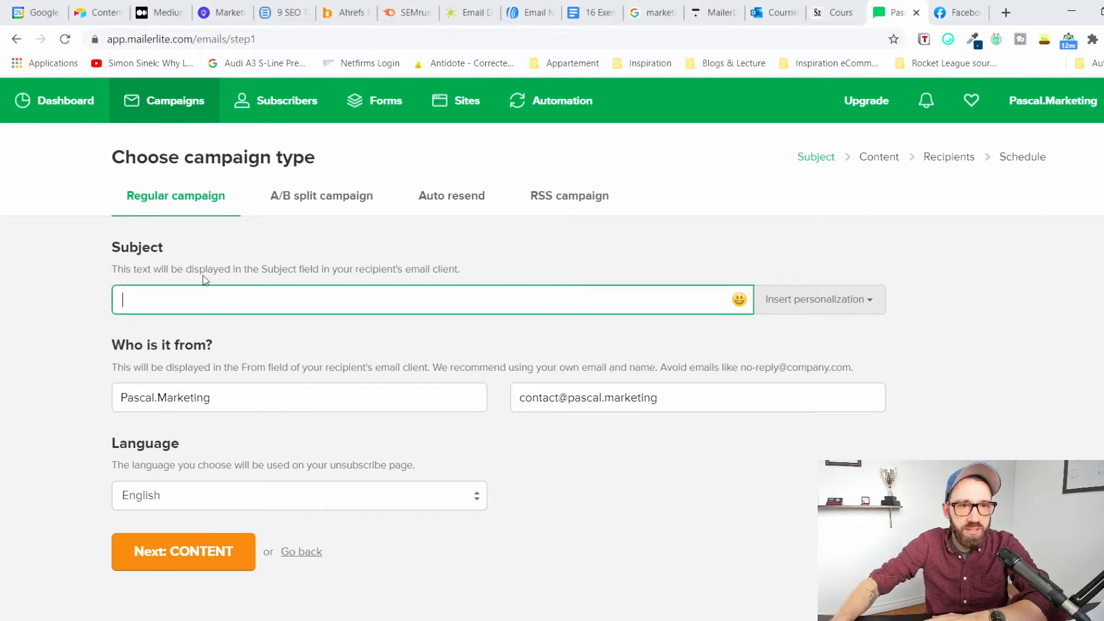
{"action": "left_click_drag", "start_coordinate": [104, 152], "coordinate": [743, 223]}
{"action": "left_click", "coordinate": [743, 223]}
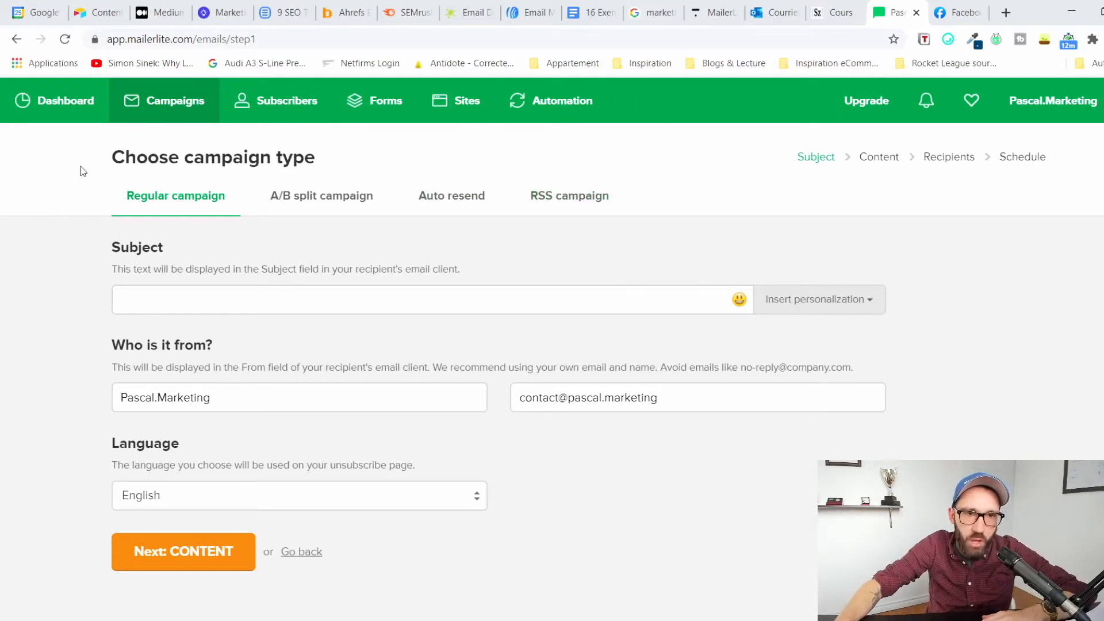
{"action": "left_click", "coordinate": [142, 198]}
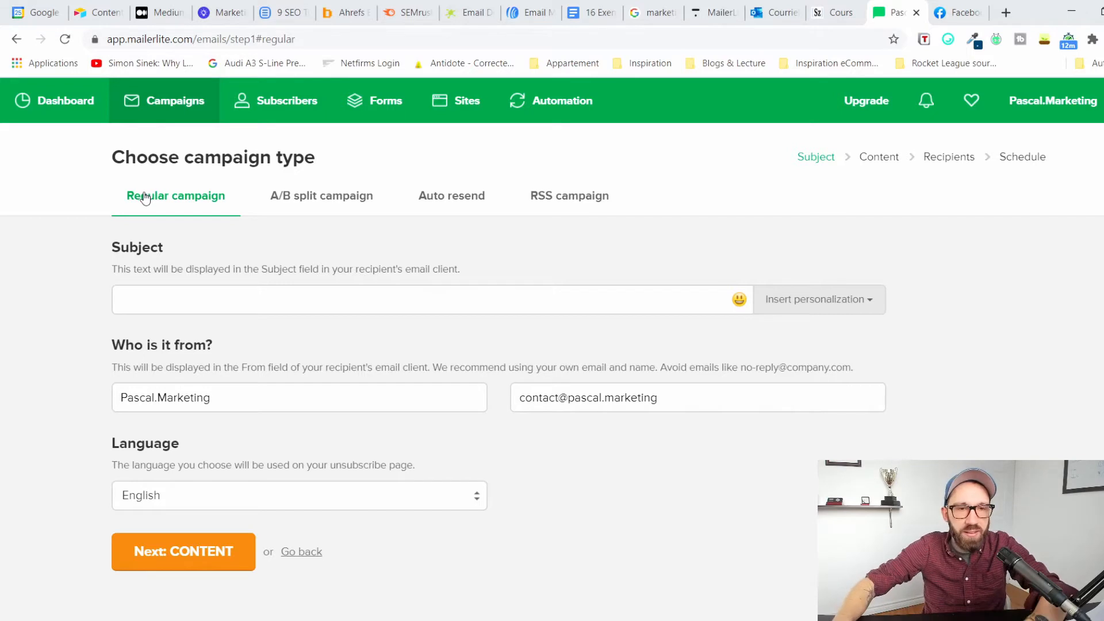
Enter "Comment envoyer un courriel avec MailerLite" as the campaign subject.
{"action": "left_click_drag", "start_coordinate": [120, 244], "coordinate": [565, 286]}
{"action": "left_click", "coordinate": [443, 302]}
{"action": "type", "text": "Comment envoyer un courriel avec MailerLite"}
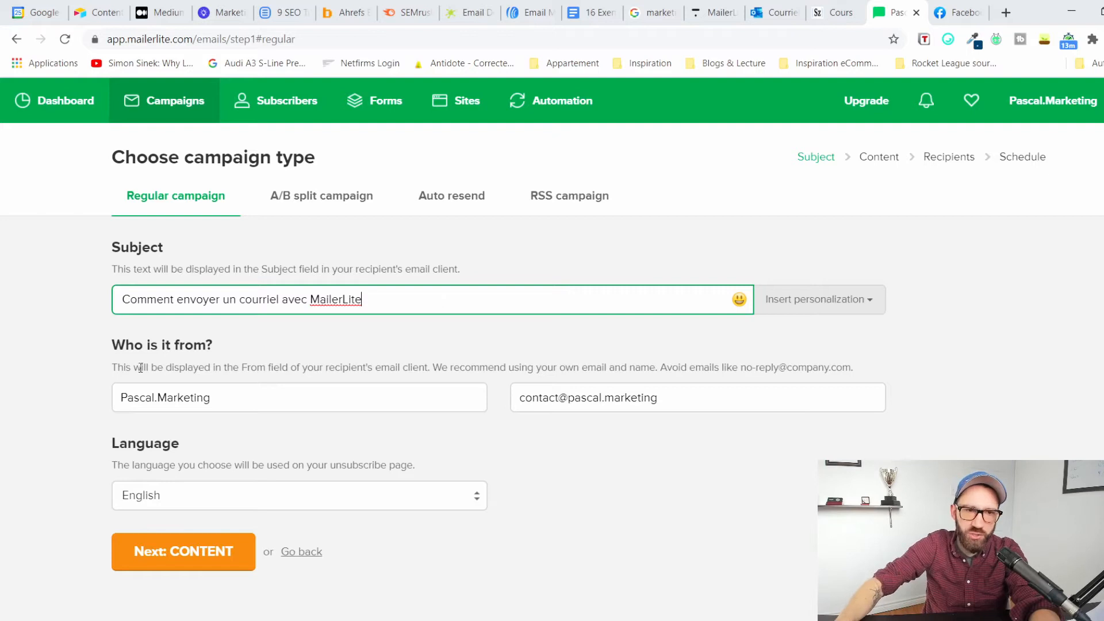
Replace the sender name with the sender's full personal name.
{"action": "triple_click", "coordinate": [104, 344]}
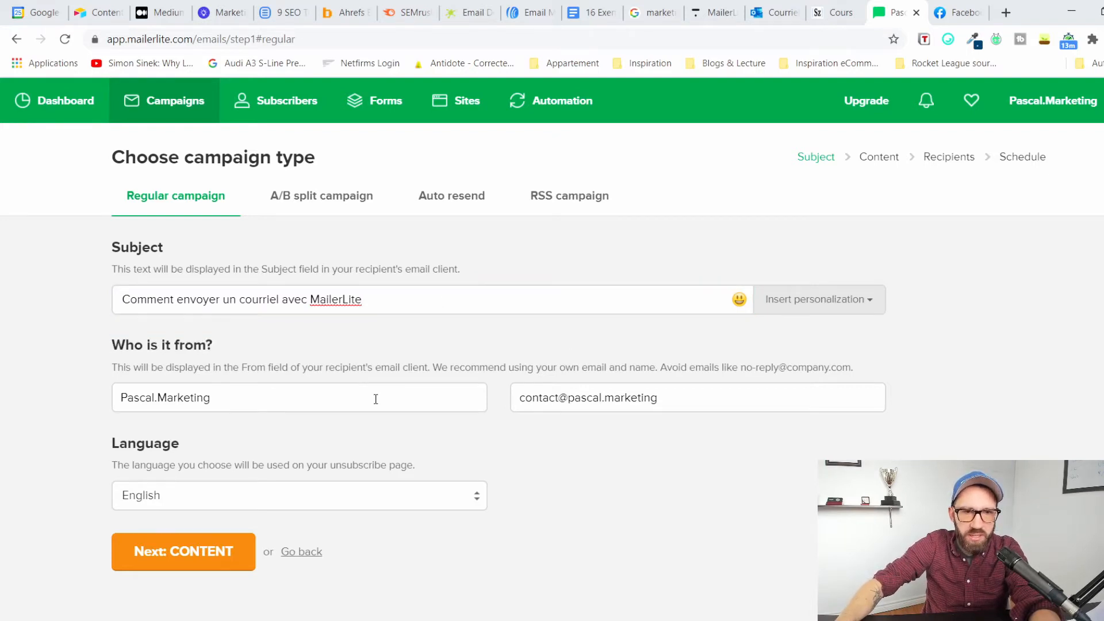
{"action": "double_click", "coordinate": [374, 399]}
{"action": "triple_click", "coordinate": [363, 399]}
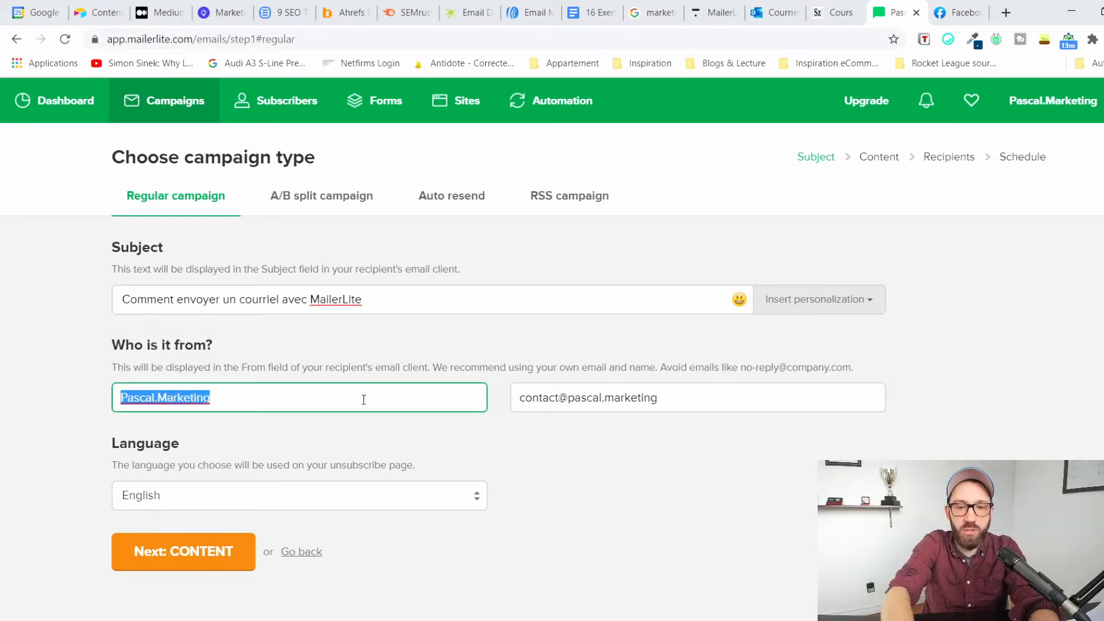
{"action": "type", "text": "Pascal Cadorette"}
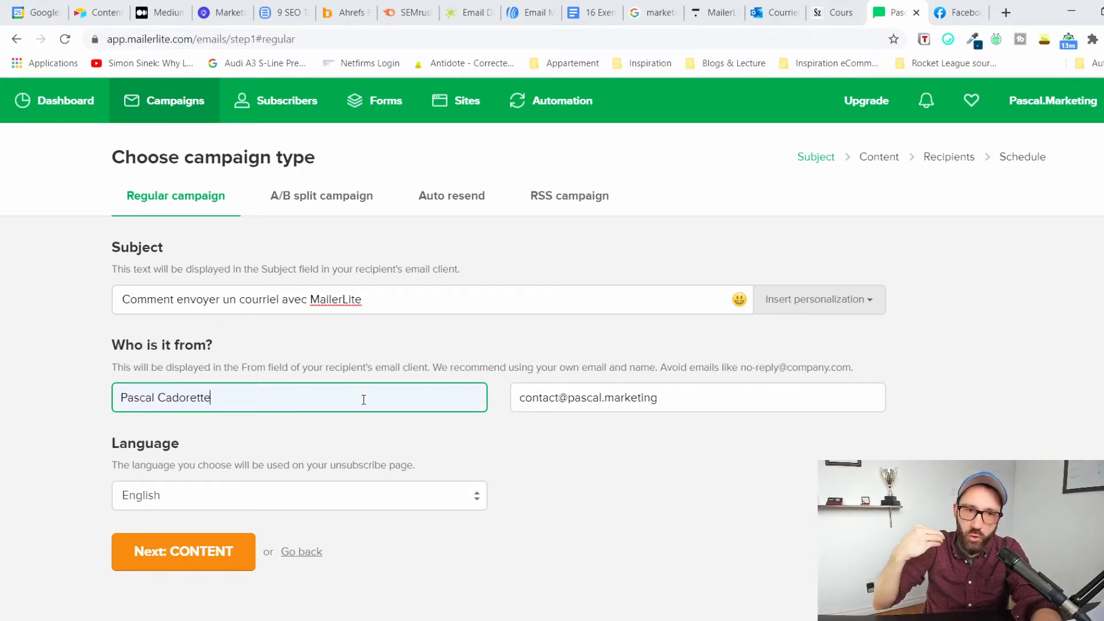
Examine the subject, the sender name and the sender email of the campaign.
{"action": "left_click_drag", "start_coordinate": [124, 299], "coordinate": [395, 306]}
{"action": "left_click", "coordinate": [394, 306]}
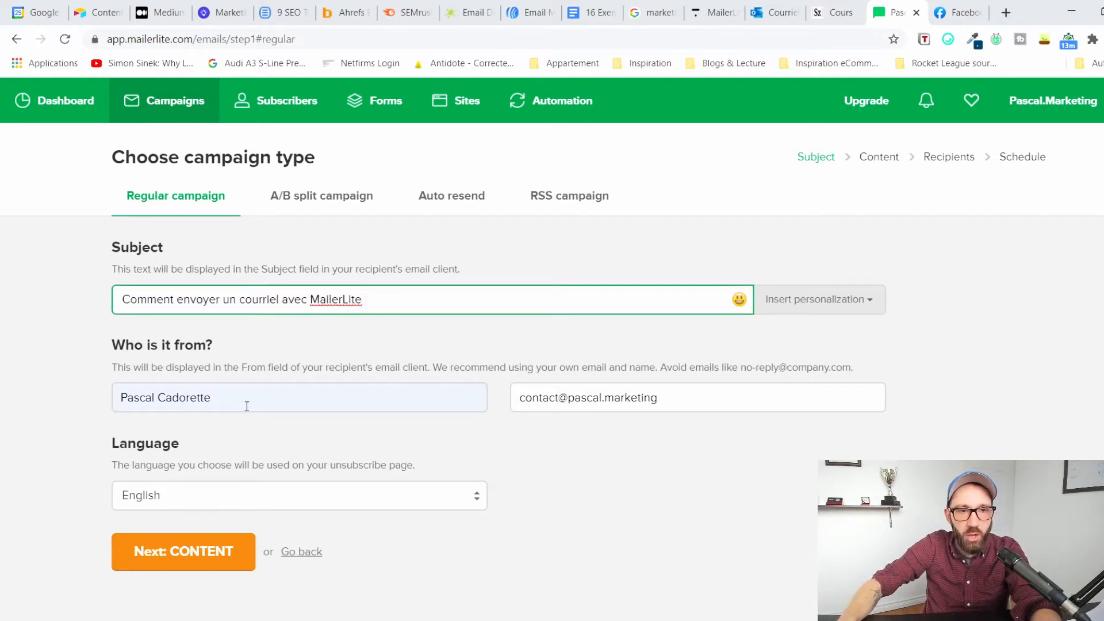
{"action": "left_click_drag", "start_coordinate": [247, 406], "coordinate": [124, 407]}
{"action": "left_click", "coordinate": [281, 355]}
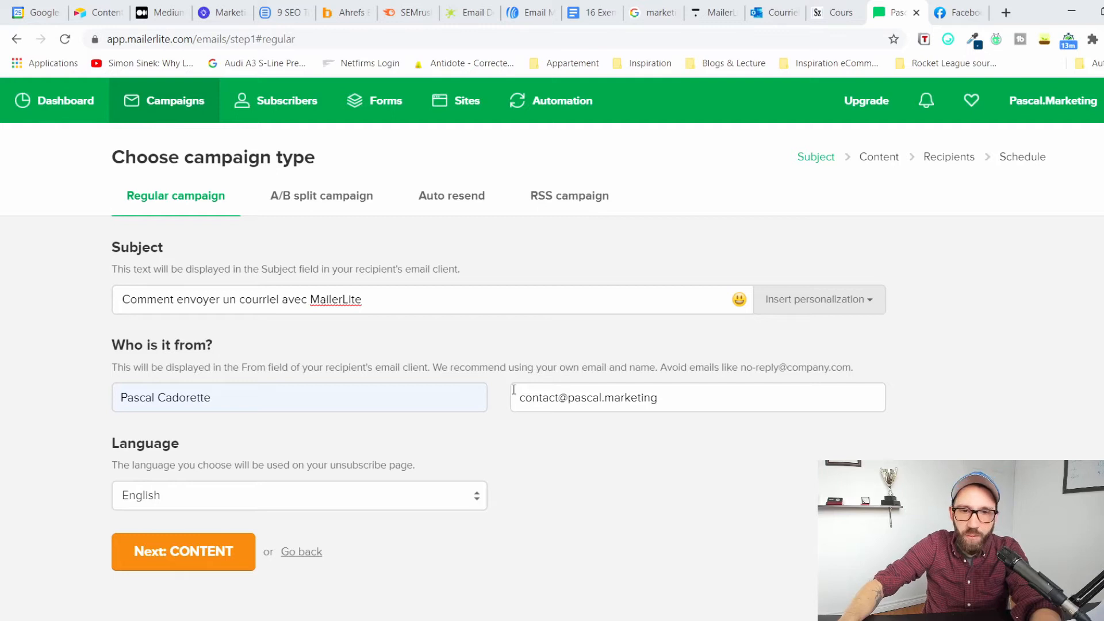
{"action": "left_click_drag", "start_coordinate": [518, 397], "coordinate": [676, 396]}
{"action": "left_click", "coordinate": [691, 398]}
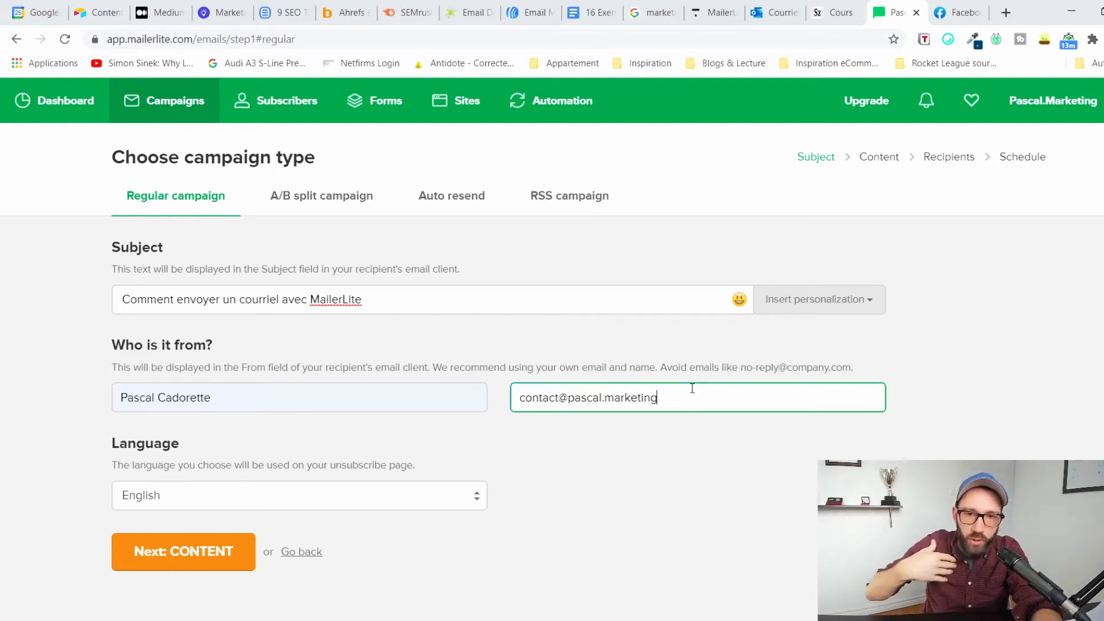
{"action": "mouse_move", "coordinate": [728, 398]}
{"action": "left_mouse_down"}
{"action": "mouse_move", "coordinate": [520, 397]}
{"action": "mouse_move", "coordinate": [729, 387]}
{"action": "left_mouse_up"}
{"action": "double_click", "coordinate": [538, 398]}
{"action": "left_click", "coordinate": [529, 397]}
{"action": "left_click", "coordinate": [684, 374]}
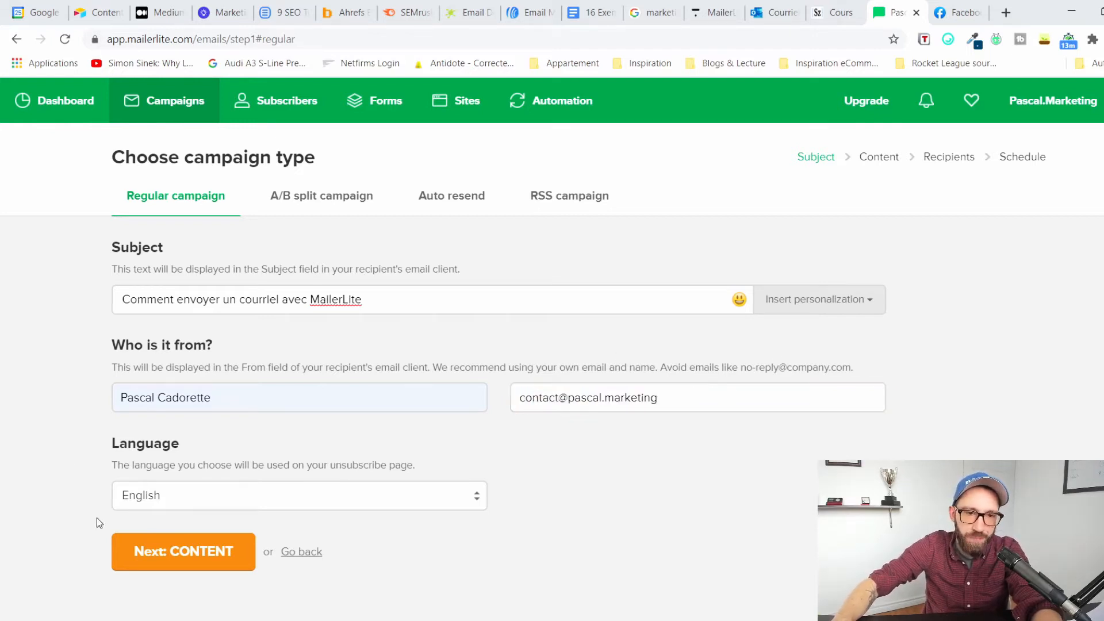
Set the unsubscribe page language to Français - Québec.
{"action": "left_click_drag", "start_coordinate": [105, 442], "coordinate": [456, 466]}
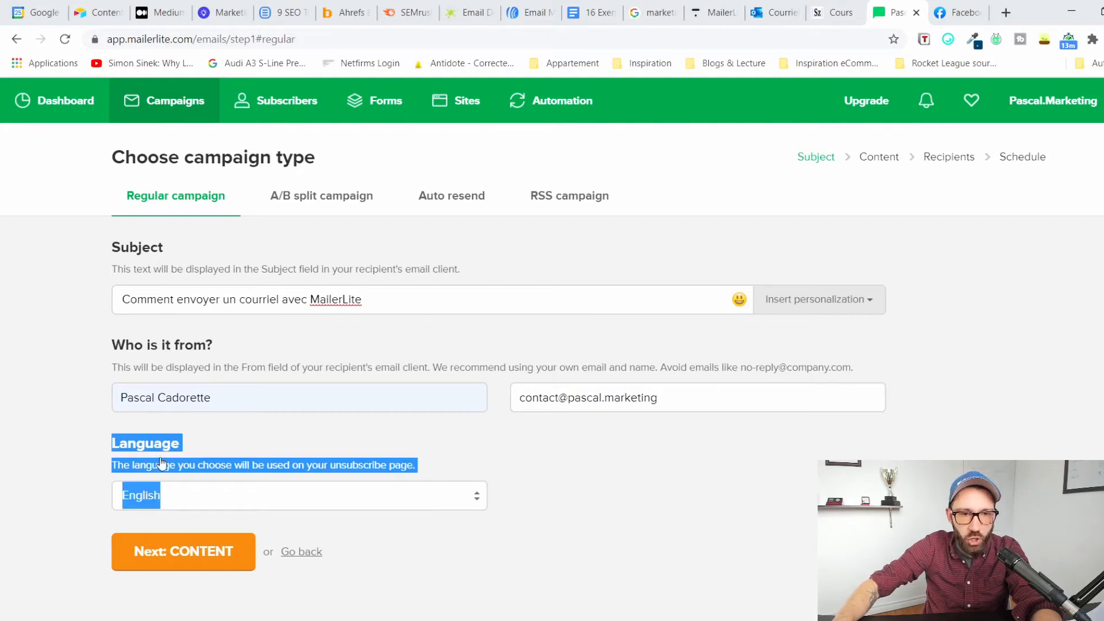
{"action": "left_click", "coordinate": [58, 454]}
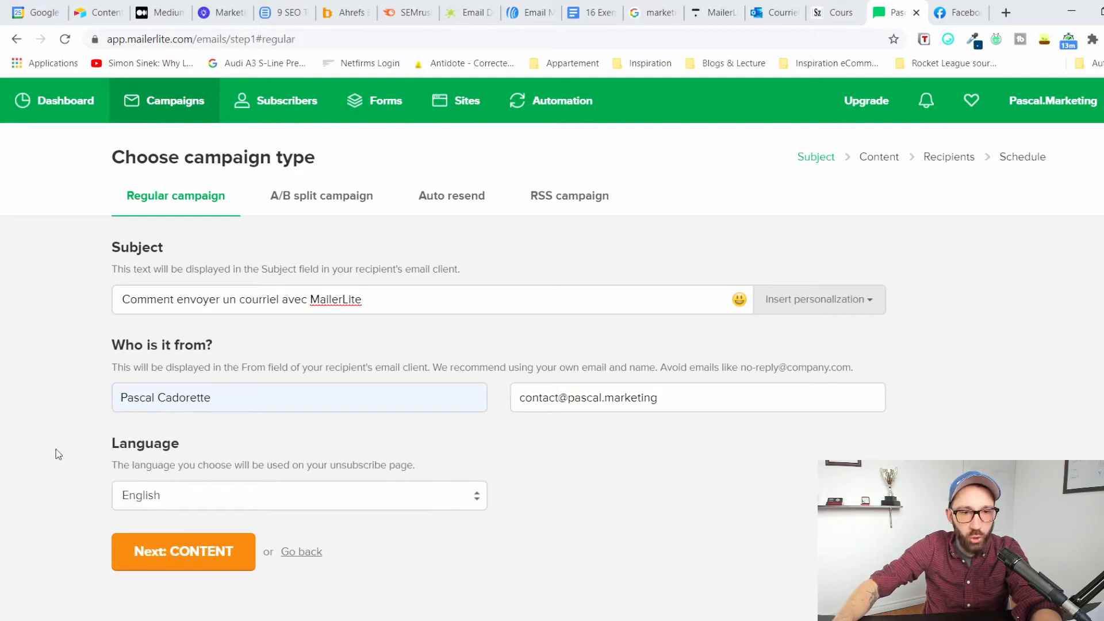
{"action": "left_click", "coordinate": [202, 363]}
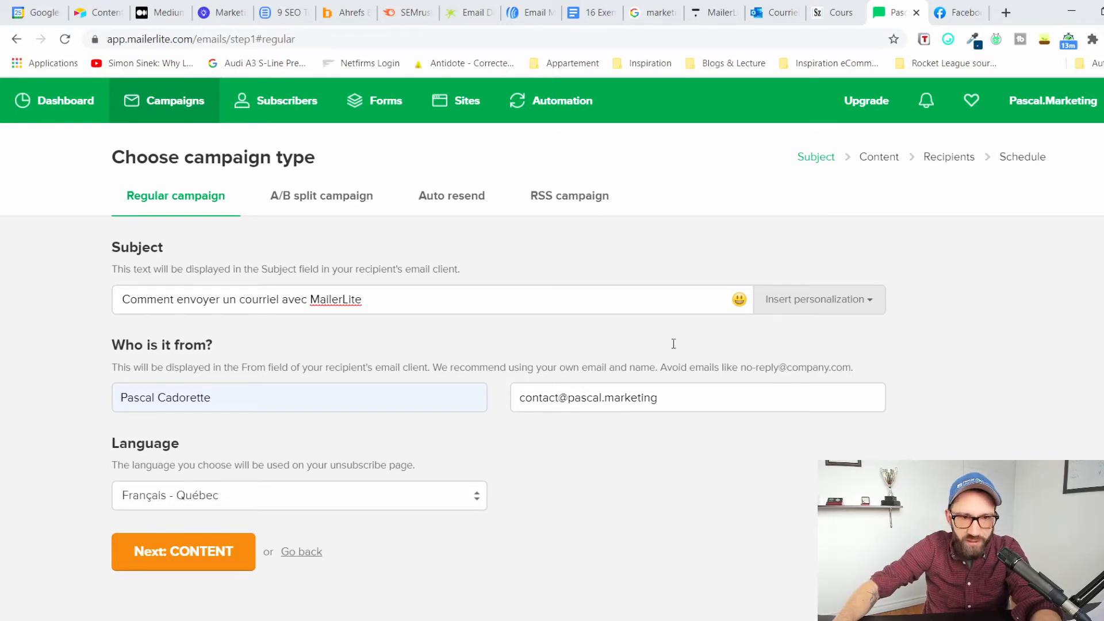
{"action": "left_click", "coordinate": [420, 292]}
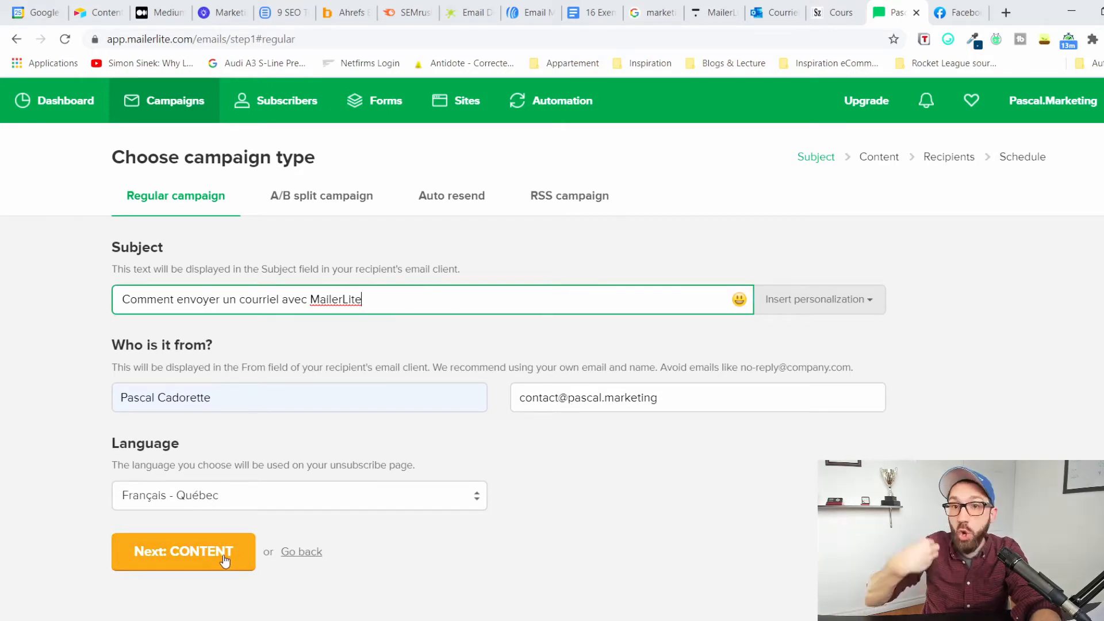
{"action": "left_click", "coordinate": [209, 298]}
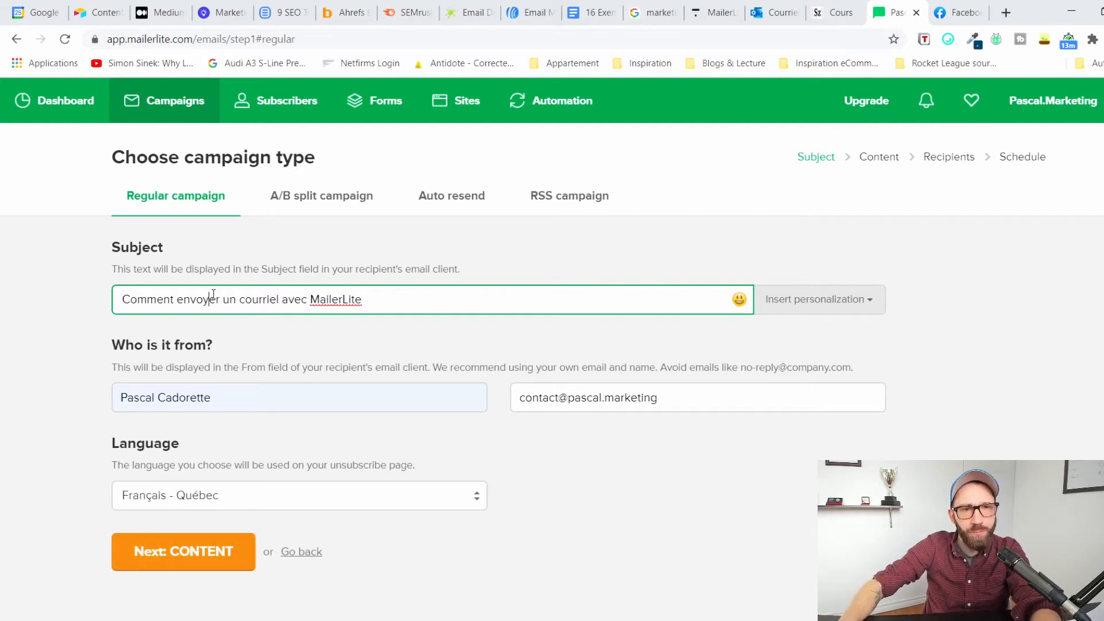
{"action": "left_click_drag", "start_coordinate": [122, 299], "coordinate": [412, 280]}
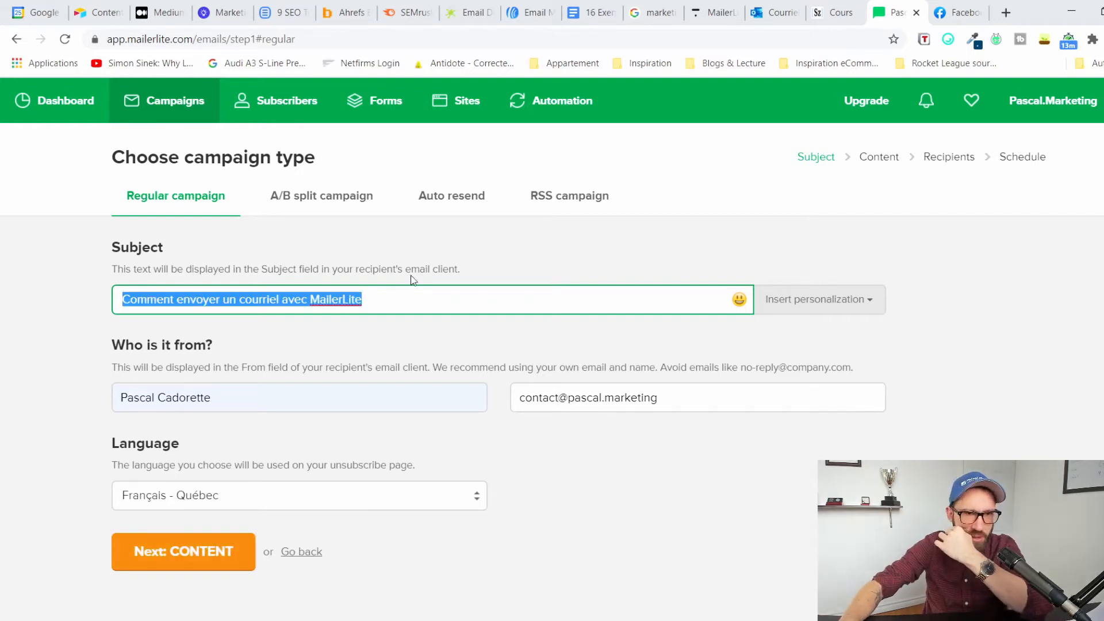
{"action": "left_click", "coordinate": [412, 298]}
{"action": "left_click_drag", "start_coordinate": [109, 247], "coordinate": [466, 287]}
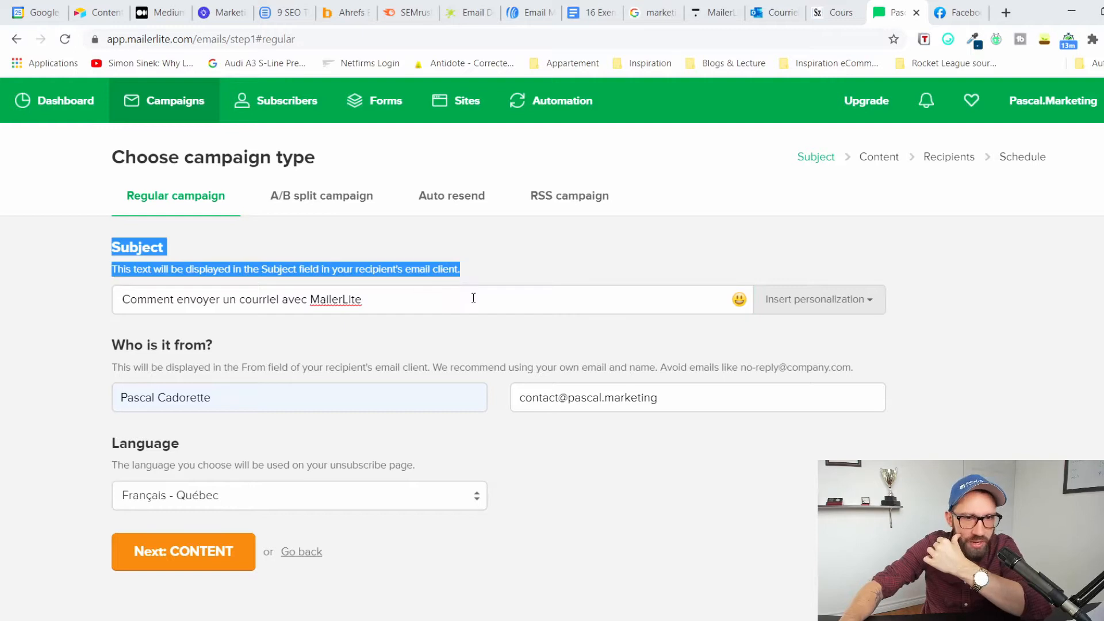
Add three emojis to the end of the subject: tears of joy, heart eyes and smiling face with halo.
{"action": "left_click", "coordinate": [693, 292]}
{"action": "left_click", "coordinate": [739, 299]}
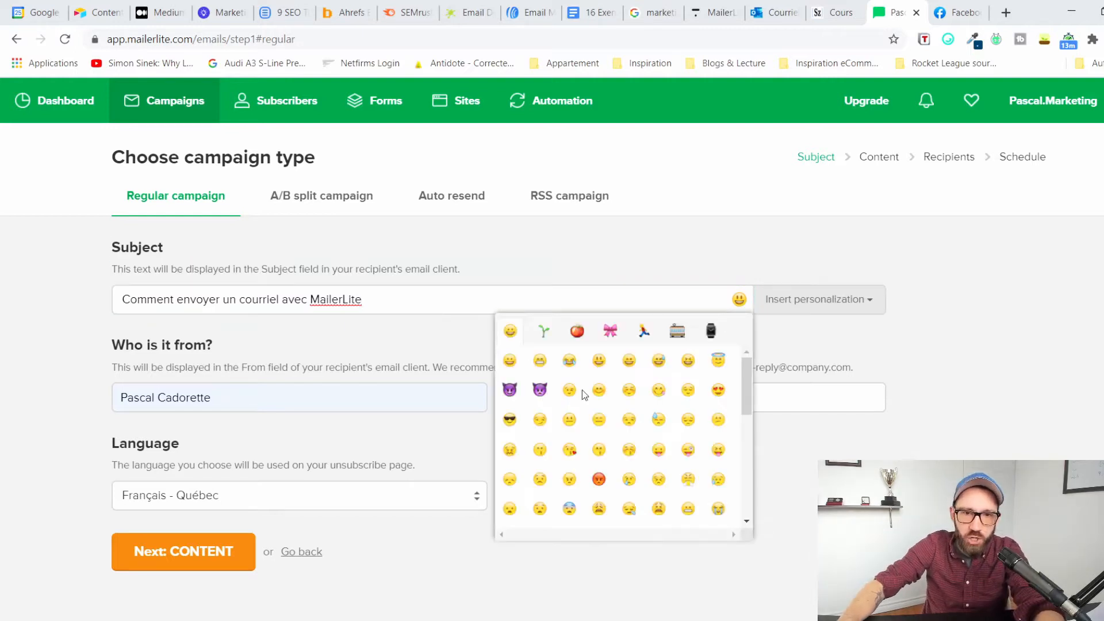
{"action": "left_click", "coordinate": [570, 360]}
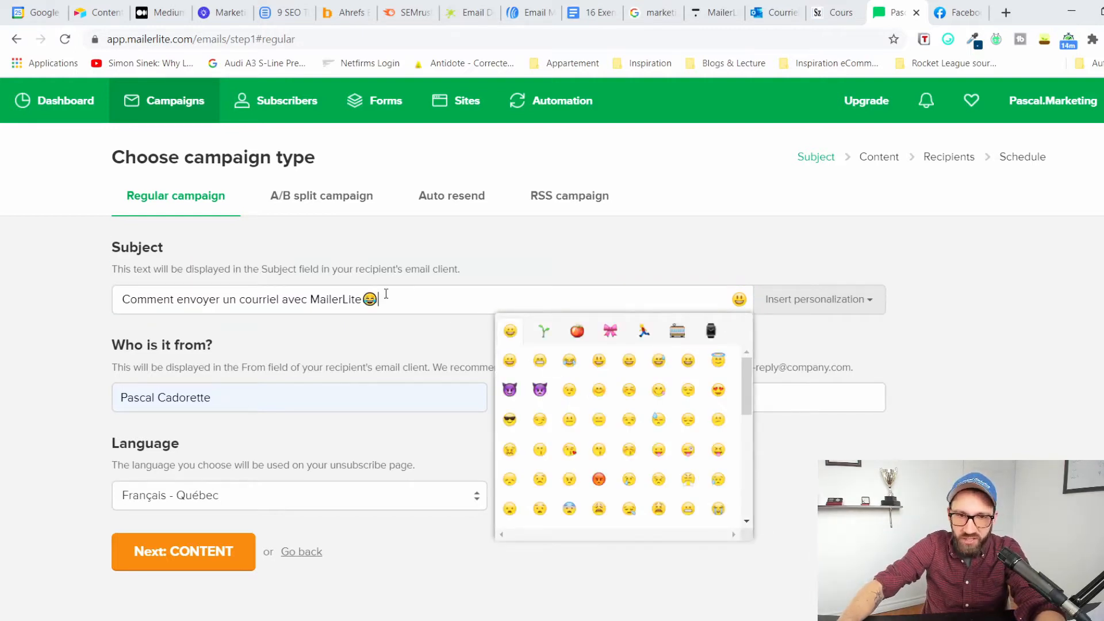
{"action": "left_click", "coordinate": [386, 294]}
{"action": "left_click", "coordinate": [739, 299]}
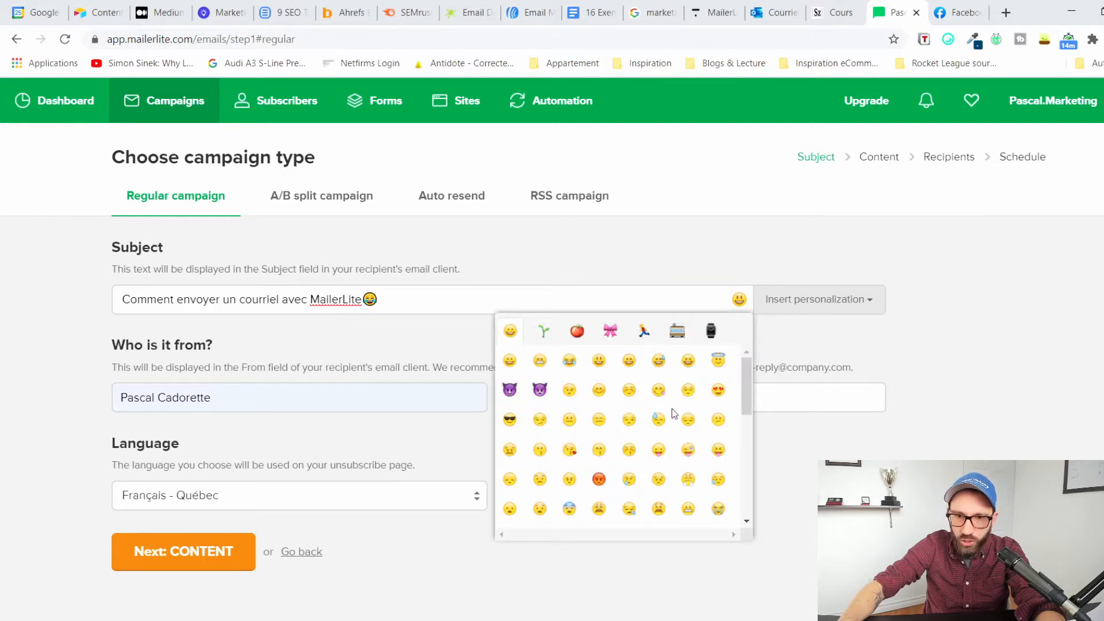
{"action": "left_click", "coordinate": [718, 391]}
{"action": "left_click", "coordinate": [718, 361]}
{"action": "left_click", "coordinate": [579, 294]}
Insert the Name personalization variable at the end of the subject.
{"action": "left_click", "coordinate": [843, 305]}
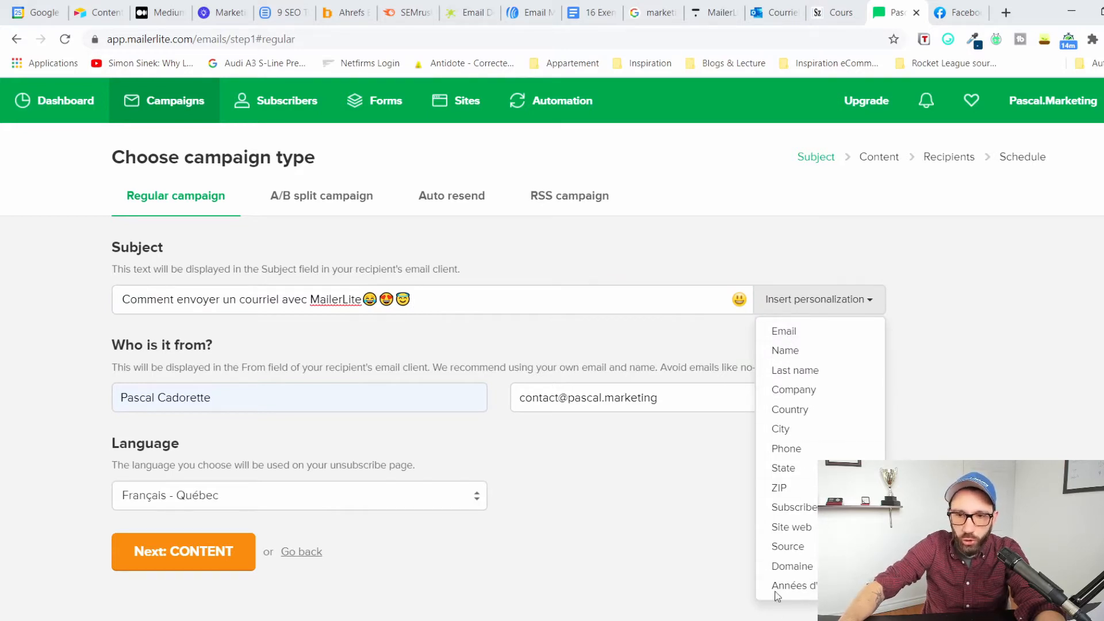
{"action": "left_click", "coordinate": [787, 352]}
{"action": "left_click", "coordinate": [538, 294]}
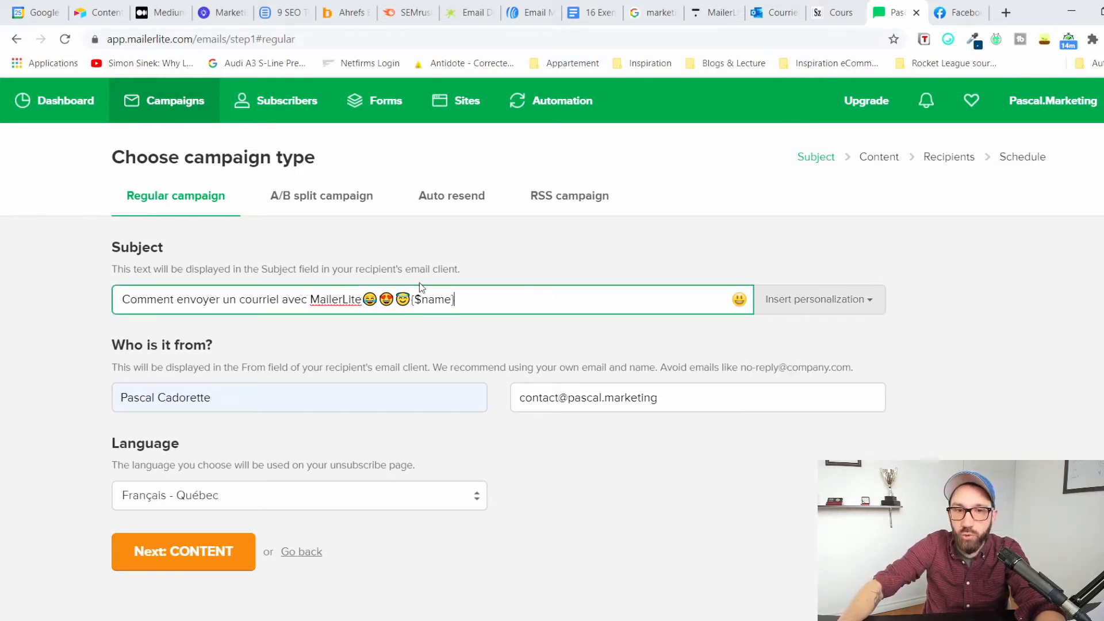
Move the {$name} variable to the start of the subject so that it begins with "Salut {$name},".
{"action": "left_click_drag", "start_coordinate": [413, 299], "coordinate": [514, 299]}
{"action": "key", "text": "ctrl+c"}
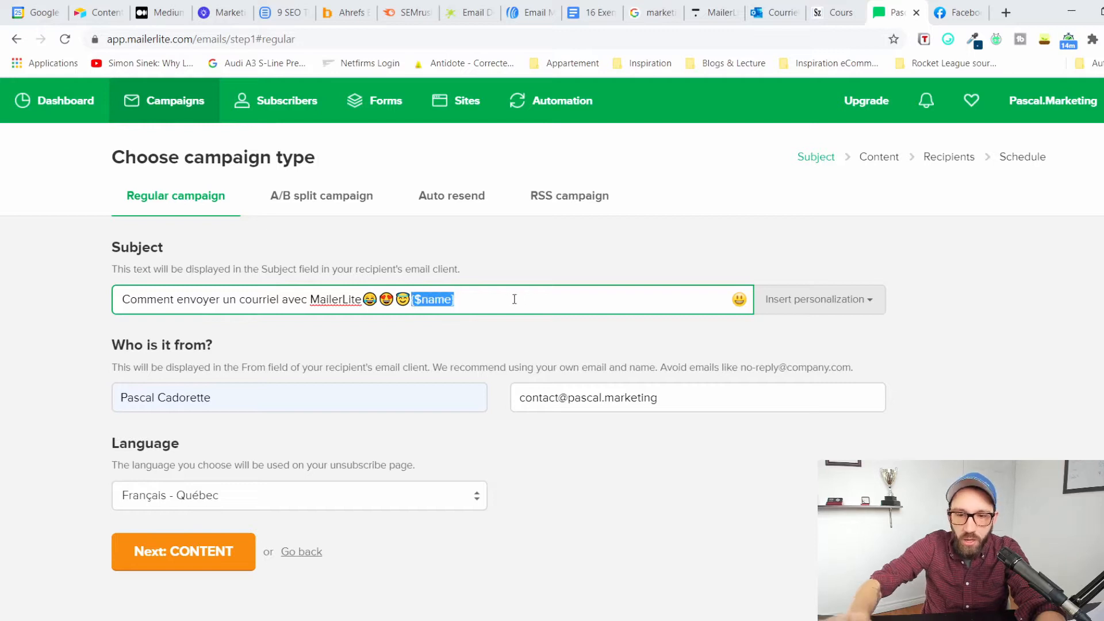
{"action": "key", "text": "BackSpace"}
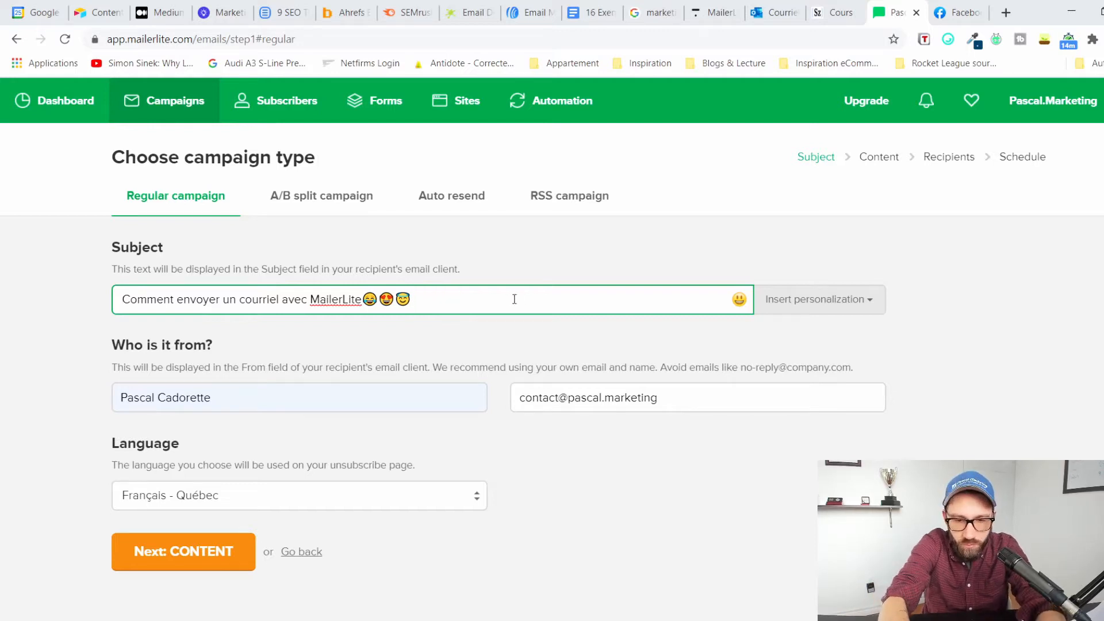
{"action": "type", "text": "Salut"}
{"action": "key", "text": "ctrl+v"}
{"action": "type", "text": ","}
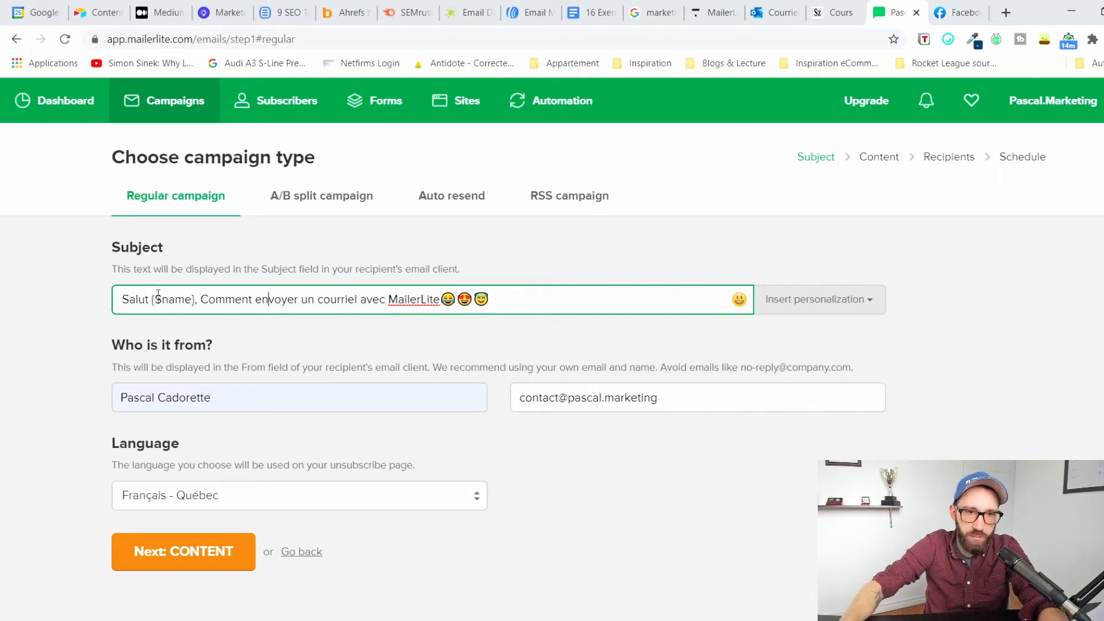
{"action": "left_click_drag", "start_coordinate": [152, 300], "coordinate": [196, 298]}
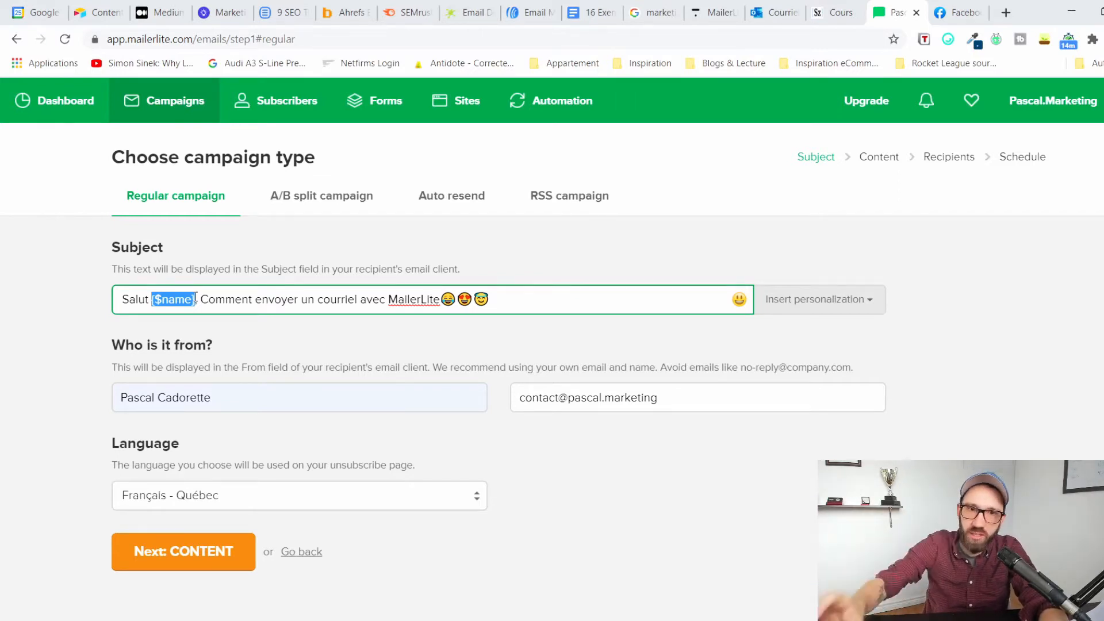
{"action": "triple_click", "coordinate": [197, 302]}
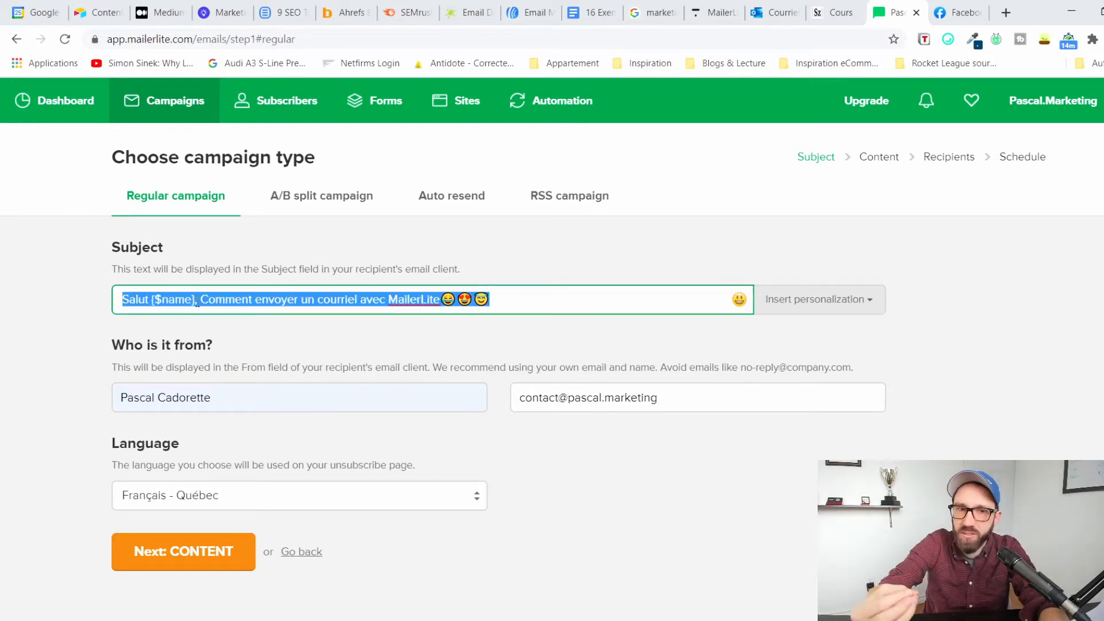
Continue to the campaign's content stage and show the editor options for creating a new email.
{"action": "left_click", "coordinate": [300, 269]}
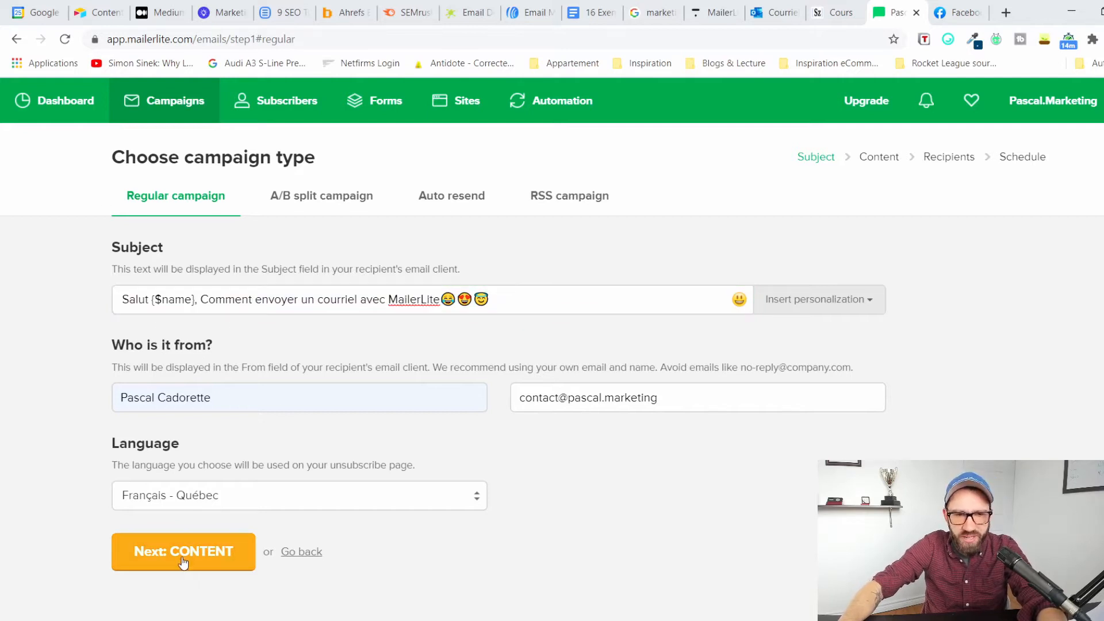
{"action": "left_click", "coordinate": [119, 557]}
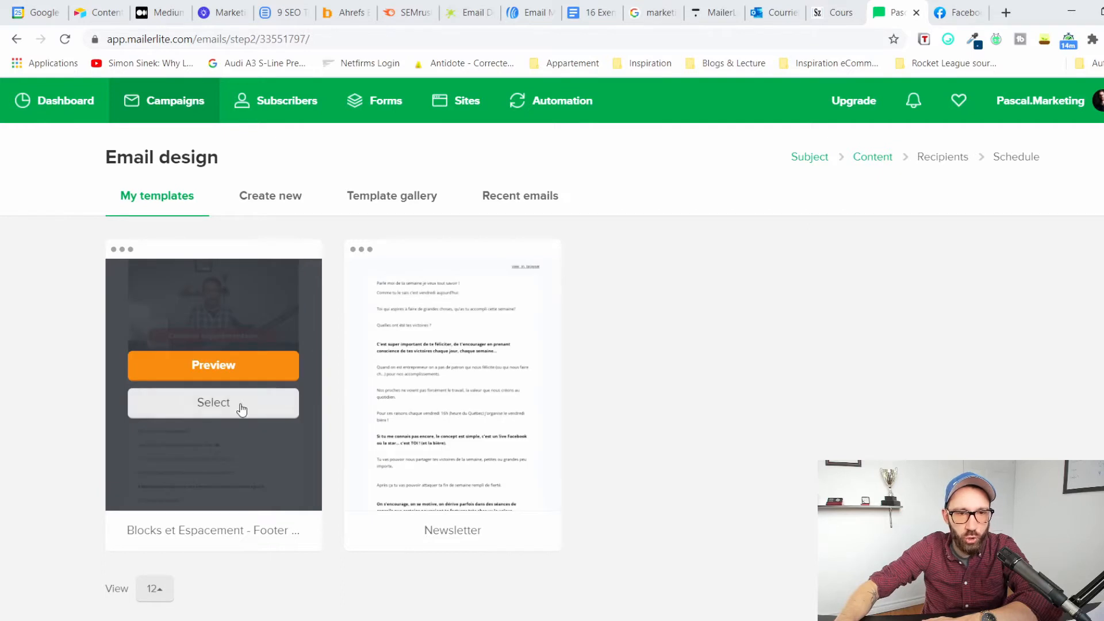
{"action": "left_click", "coordinate": [267, 209]}
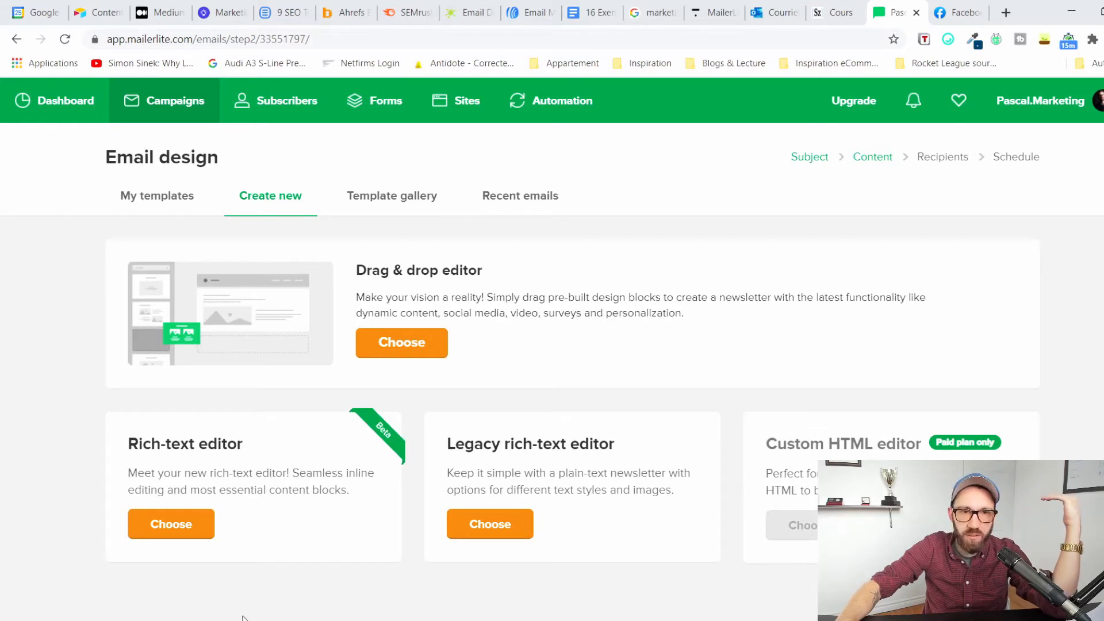
Browse the email designs in the template gallery.
{"action": "left_click", "coordinate": [375, 199]}
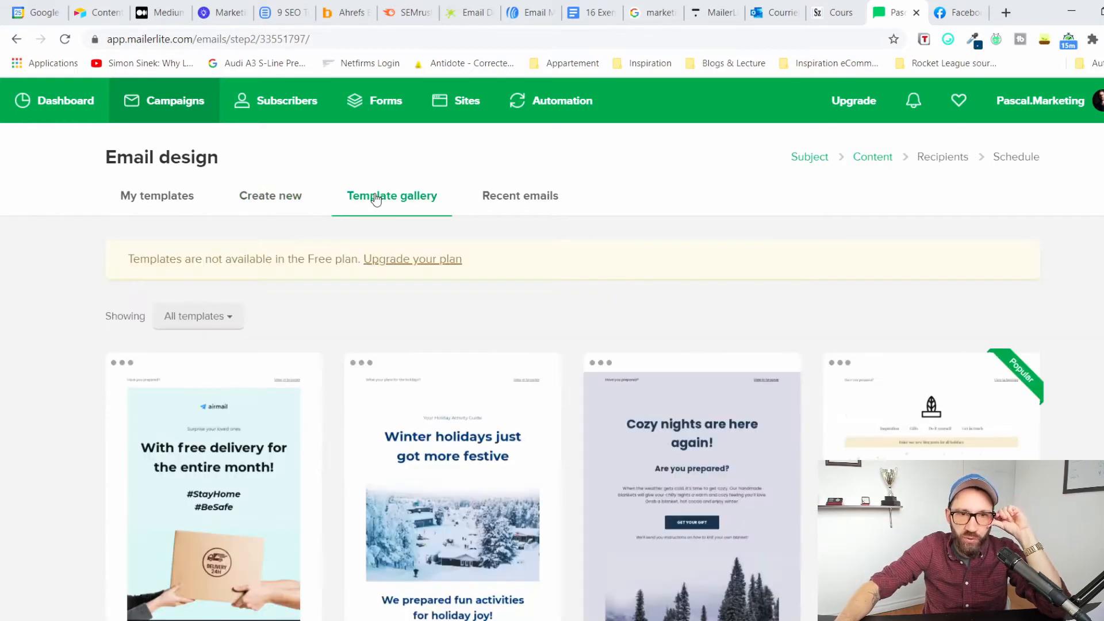
{"action": "scroll", "coordinate": [569, 360], "scroll_direction": "down", "scroll_amount": 4}
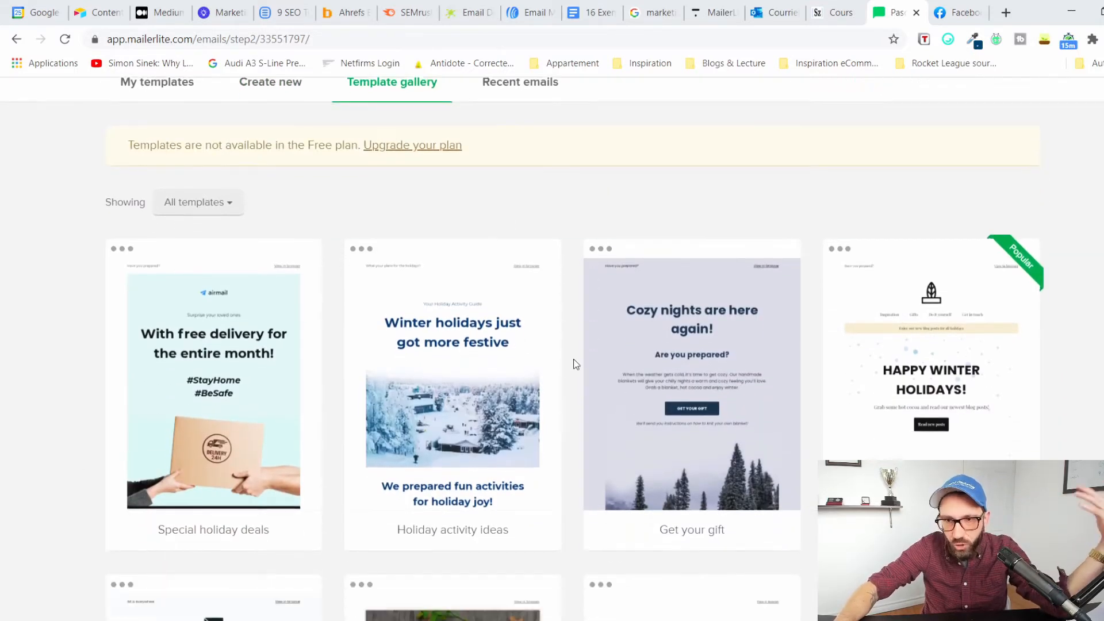
{"action": "scroll", "coordinate": [567, 364], "scroll_direction": "down", "scroll_amount": 1}
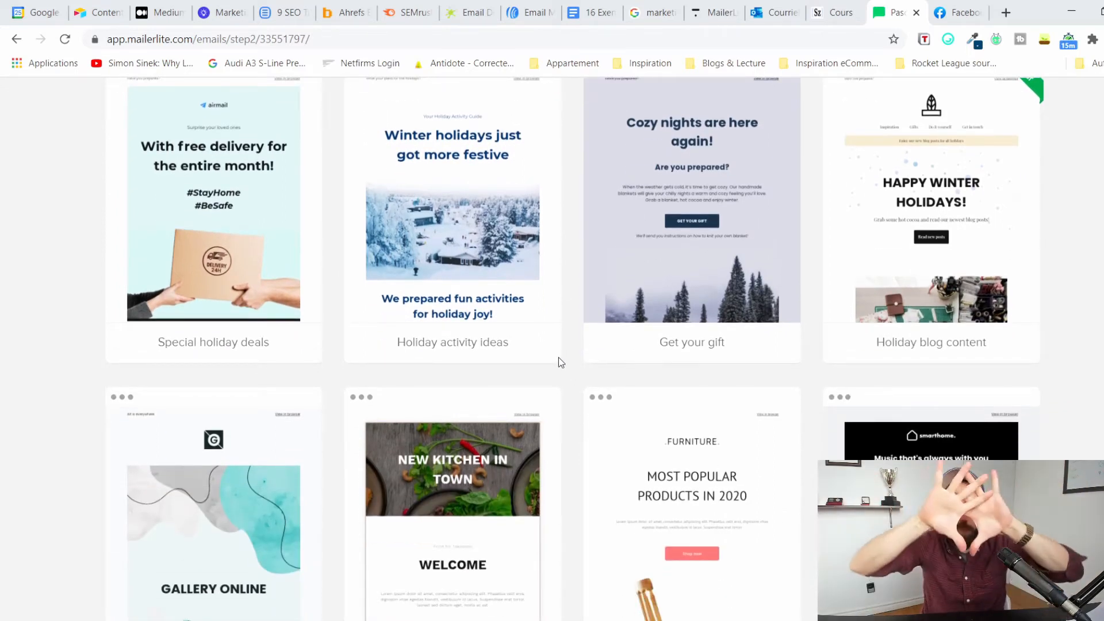
{"action": "scroll", "coordinate": [558, 357], "scroll_direction": "up", "scroll_amount": 4}
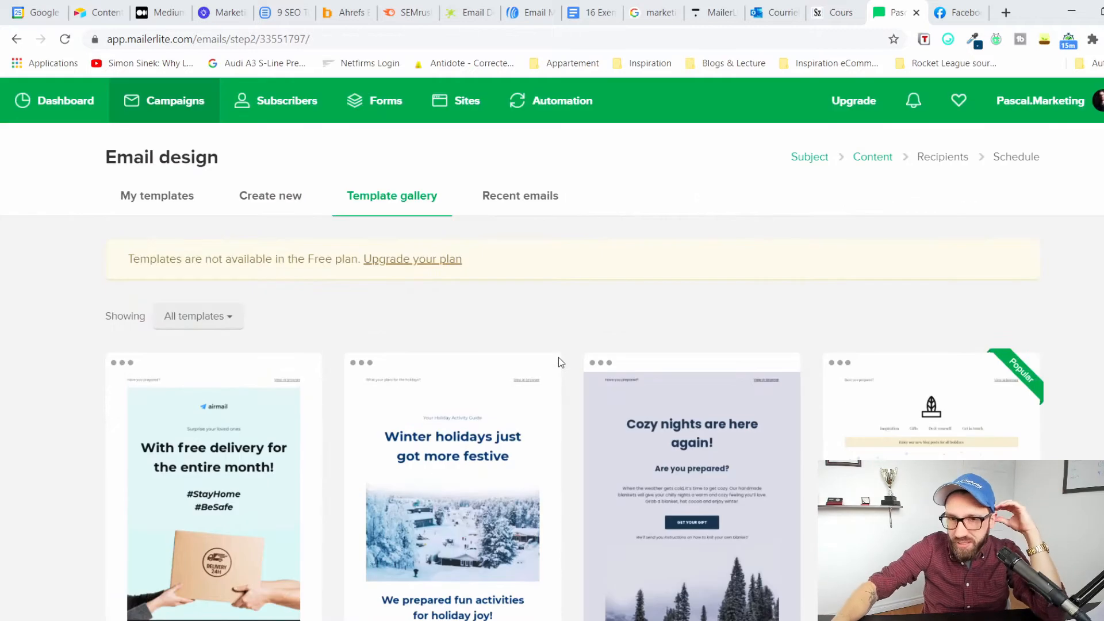
{"action": "scroll", "coordinate": [578, 332], "scroll_direction": "down", "scroll_amount": 11}
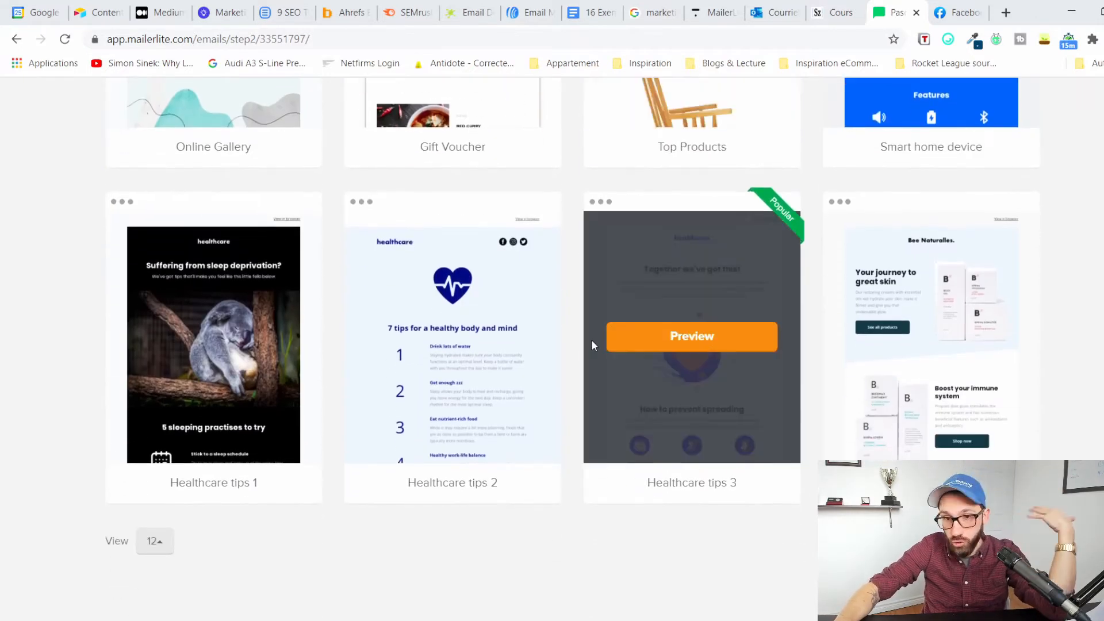
{"action": "scroll", "coordinate": [577, 338], "scroll_direction": "up", "scroll_amount": 1}
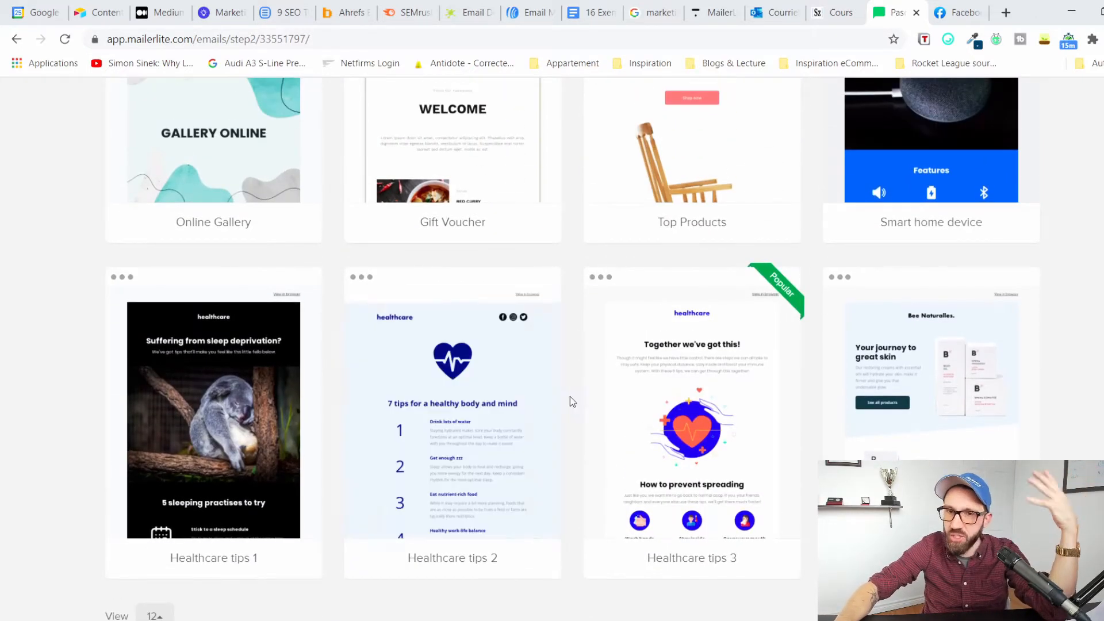
{"action": "scroll", "coordinate": [579, 365], "scroll_direction": "up", "scroll_amount": 1}
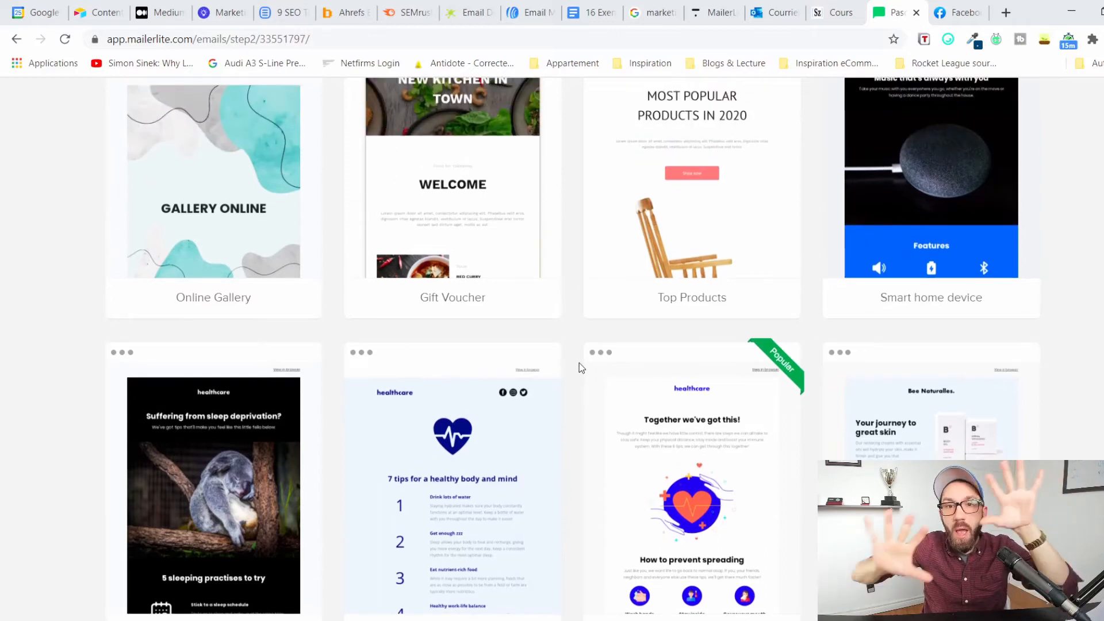
{"action": "scroll", "coordinate": [596, 401], "scroll_direction": "down", "scroll_amount": 2}
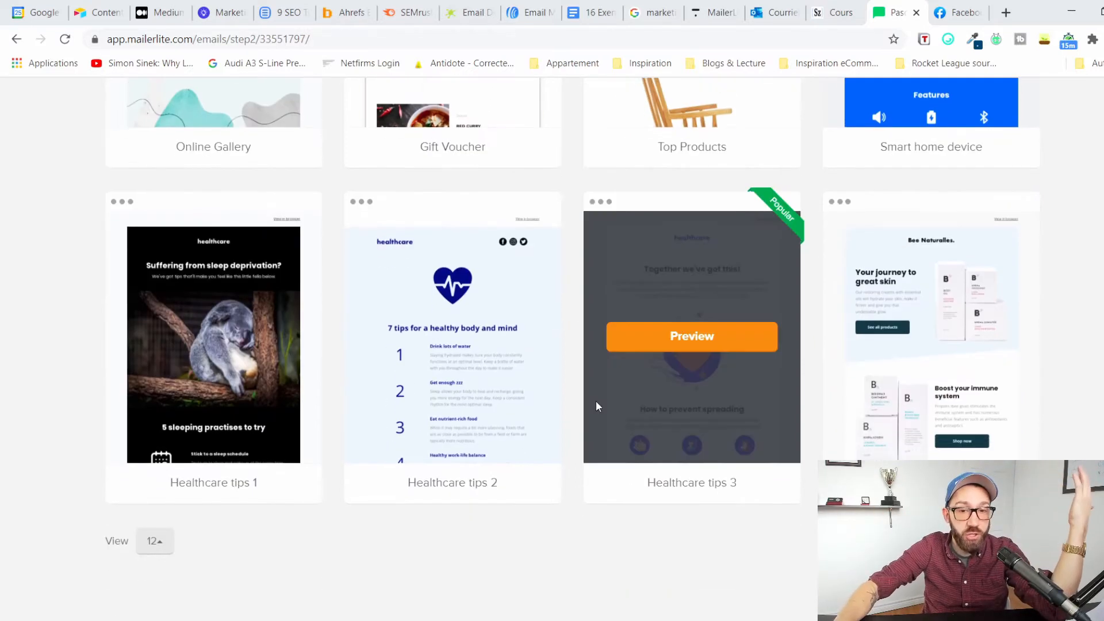
{"action": "scroll", "coordinate": [590, 387], "scroll_direction": "up", "scroll_amount": 8}
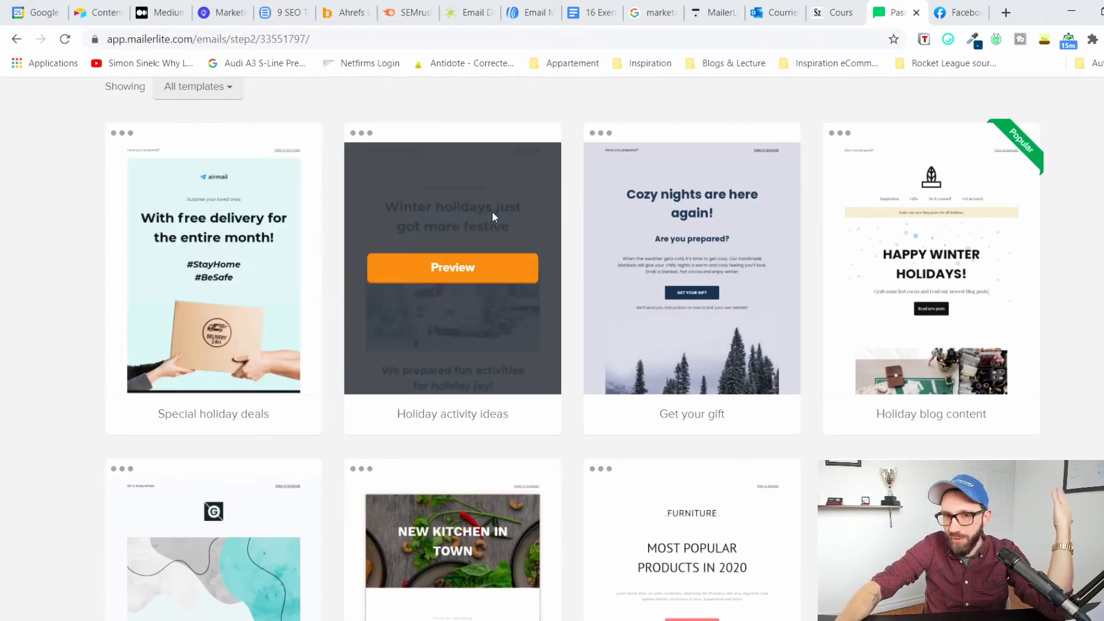
{"action": "scroll", "coordinate": [518, 218], "scroll_direction": "up", "scroll_amount": 4}
{"action": "scroll", "coordinate": [697, 366], "scroll_direction": "down", "scroll_amount": 1}
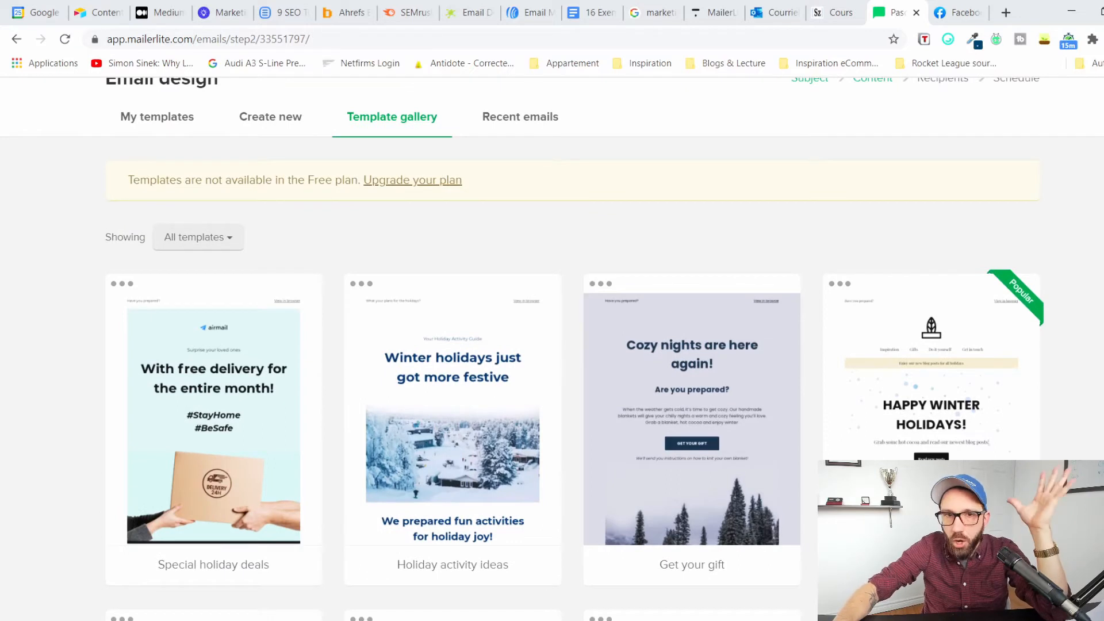
Look through the recently sent emails that can be reused as a starting design.
{"action": "left_click", "coordinate": [525, 122]}
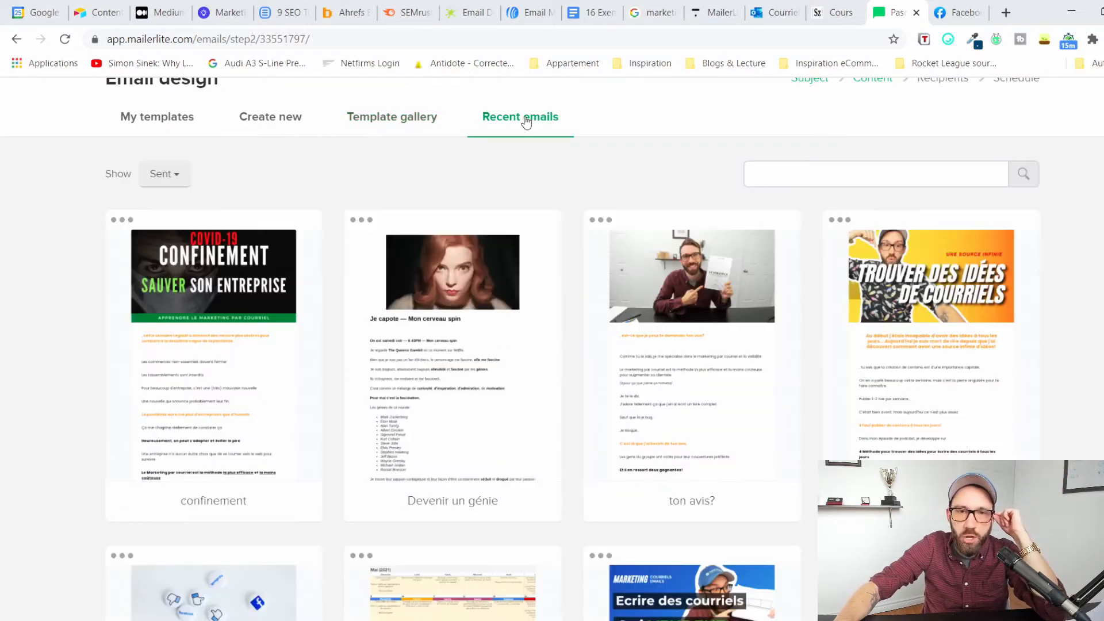
{"action": "scroll", "coordinate": [559, 173], "scroll_direction": "down", "scroll_amount": 12}
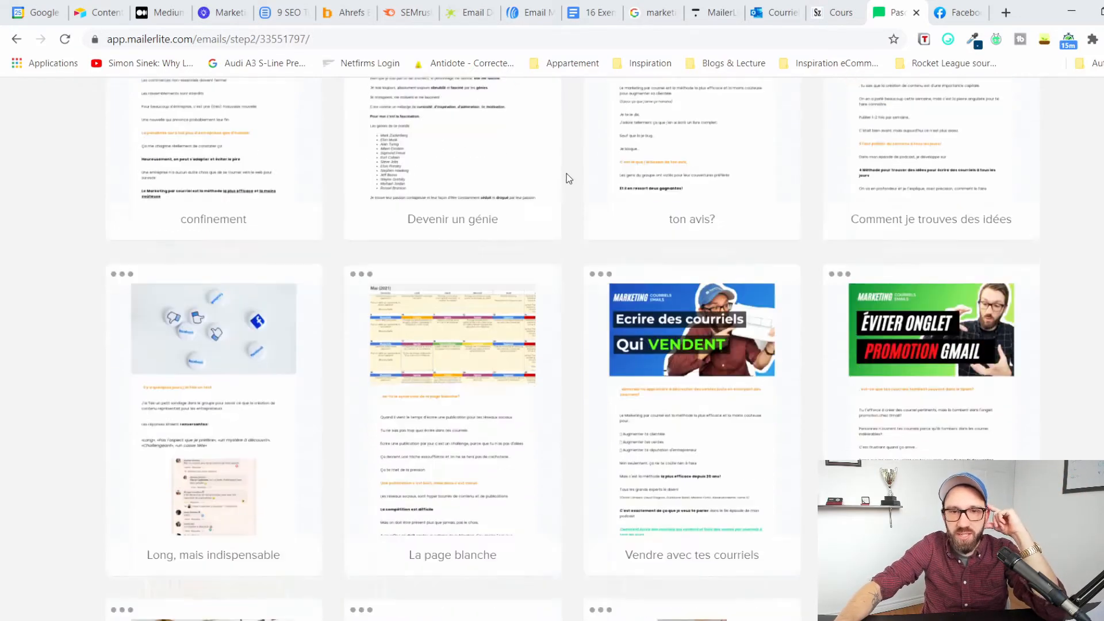
{"action": "scroll", "coordinate": [564, 185], "scroll_direction": "down", "scroll_amount": 4}
{"action": "scroll", "coordinate": [574, 244], "scroll_direction": "up", "scroll_amount": 14}
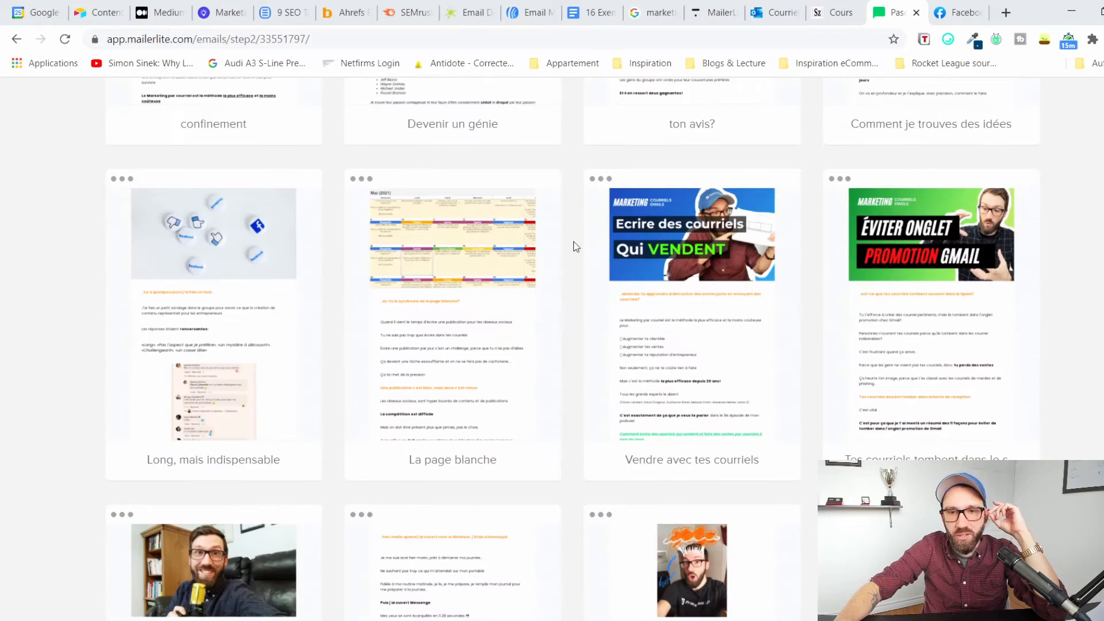
{"action": "scroll", "coordinate": [578, 246], "scroll_direction": "up", "scroll_amount": 4}
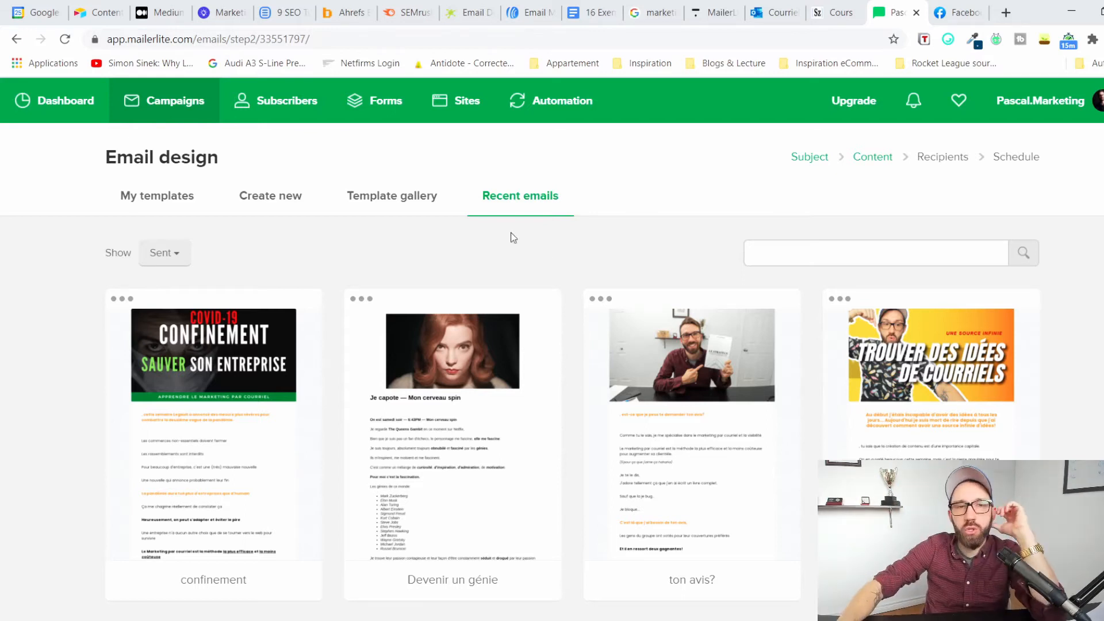
Return to the options for creating a new email and start the design with the Drag & drop editor.
{"action": "left_click", "coordinate": [356, 208]}
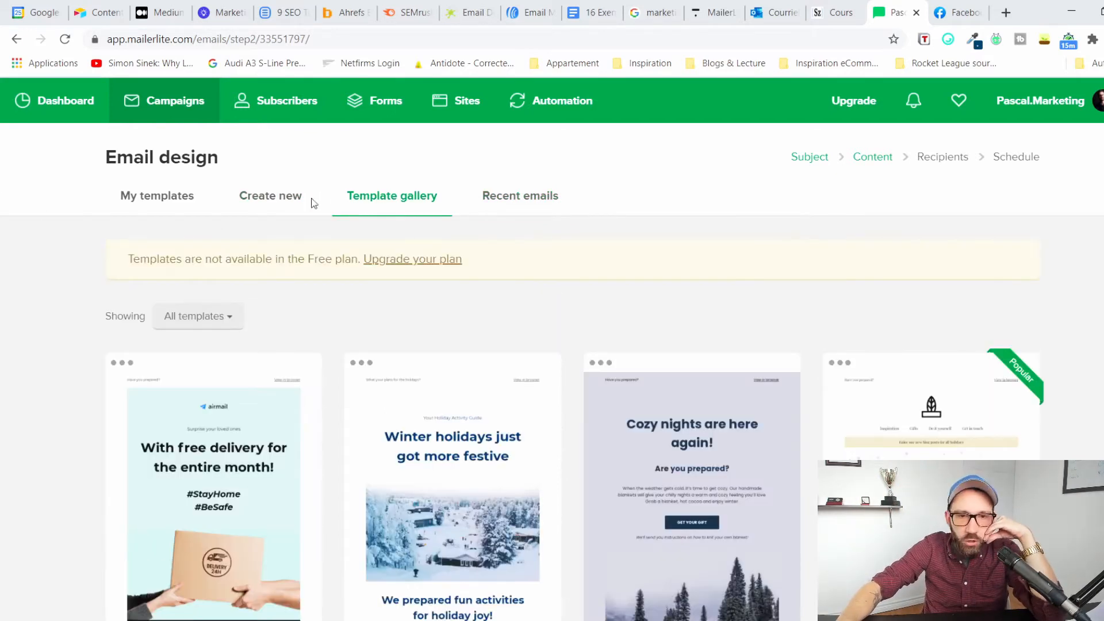
{"action": "left_click", "coordinate": [274, 197]}
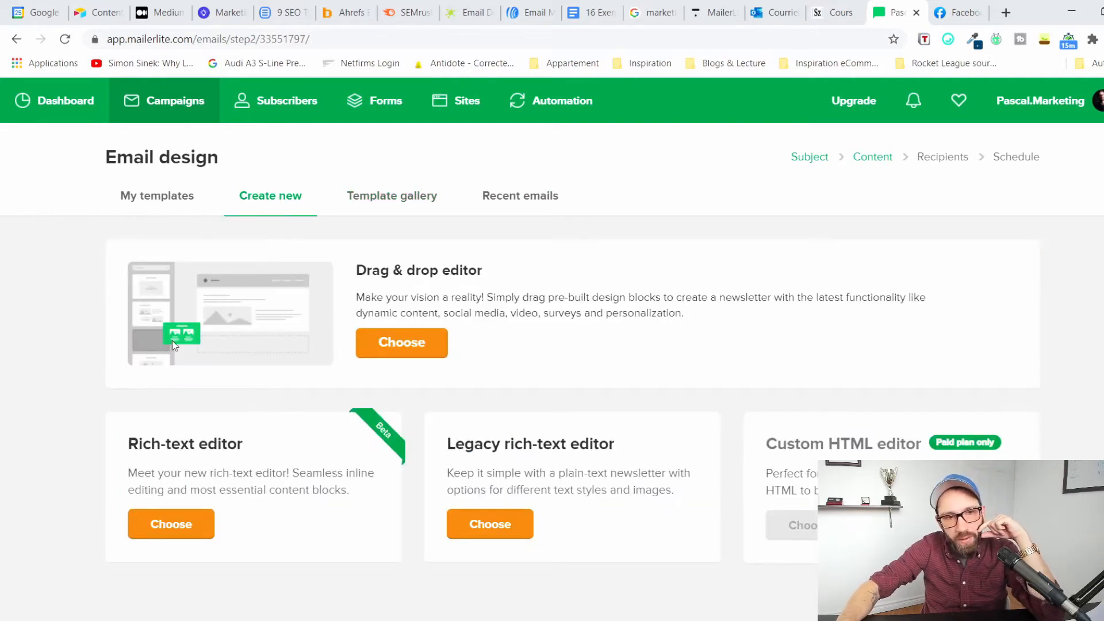
{"action": "left_click_drag", "start_coordinate": [1012, 367], "coordinate": [29, 286]}
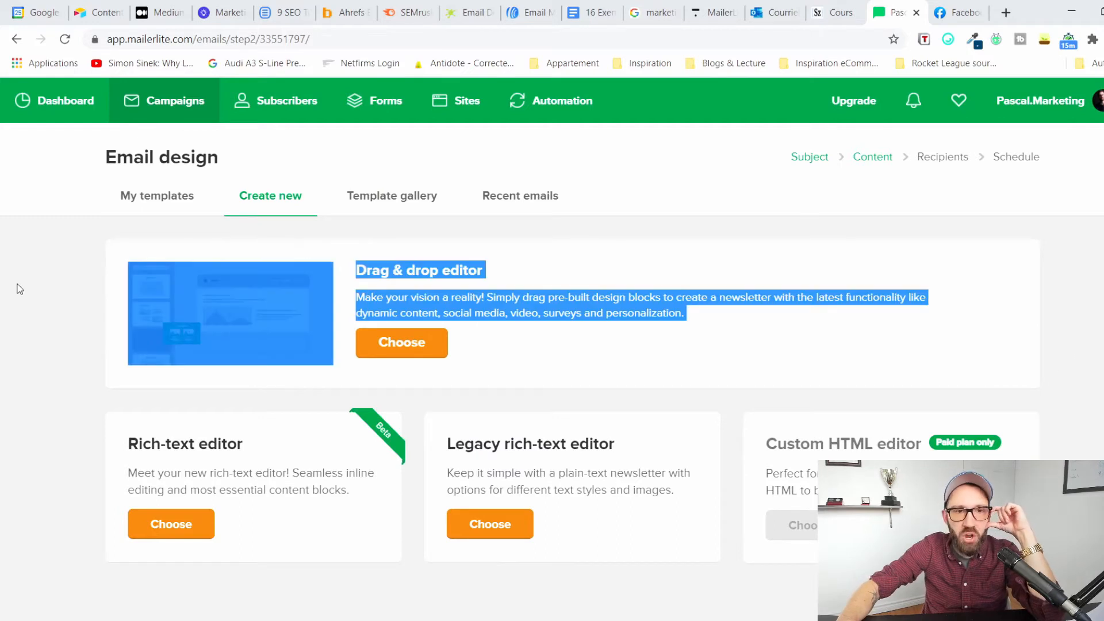
{"action": "left_click", "coordinate": [232, 311]}
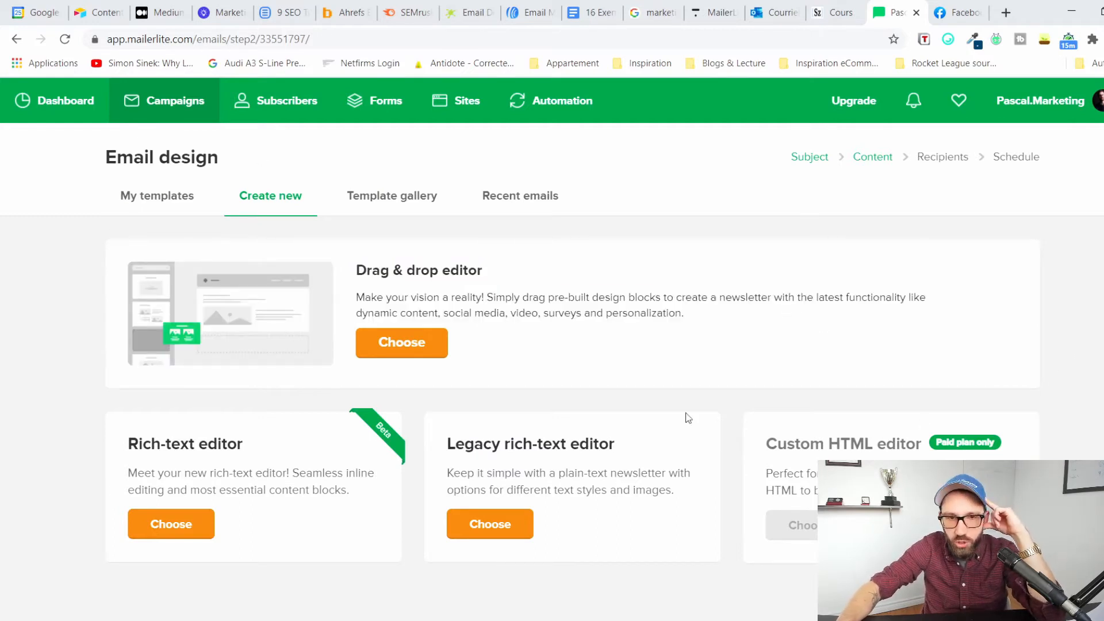
{"action": "left_click_drag", "start_coordinate": [130, 271], "coordinate": [855, 365]}
{"action": "left_click", "coordinate": [439, 313]}
{"action": "left_click_drag", "start_coordinate": [345, 271], "coordinate": [512, 279]}
{"action": "left_click", "coordinate": [543, 306]}
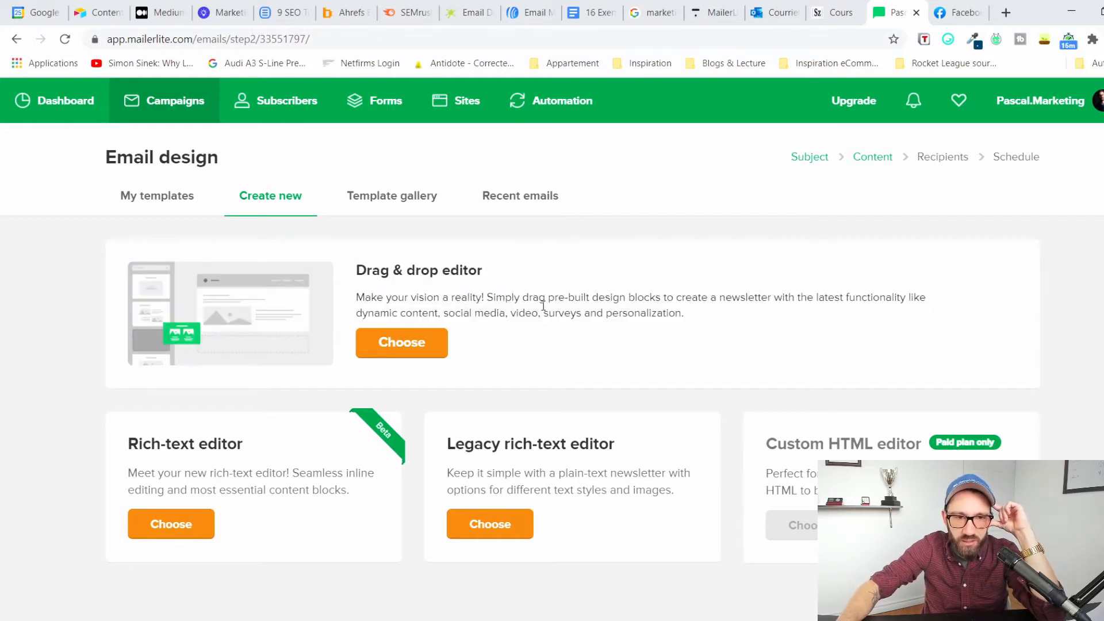
{"action": "left_click", "coordinate": [411, 346]}
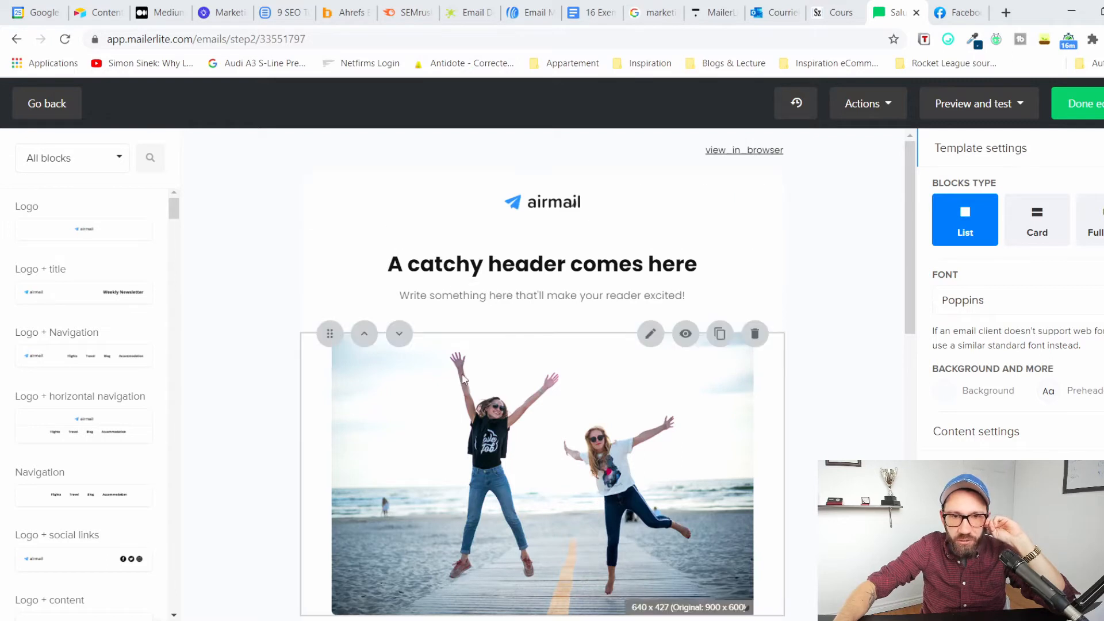
Inspect the content options of the logo, header title, intro text and image blocks in turn.
{"action": "left_click", "coordinate": [586, 205]}
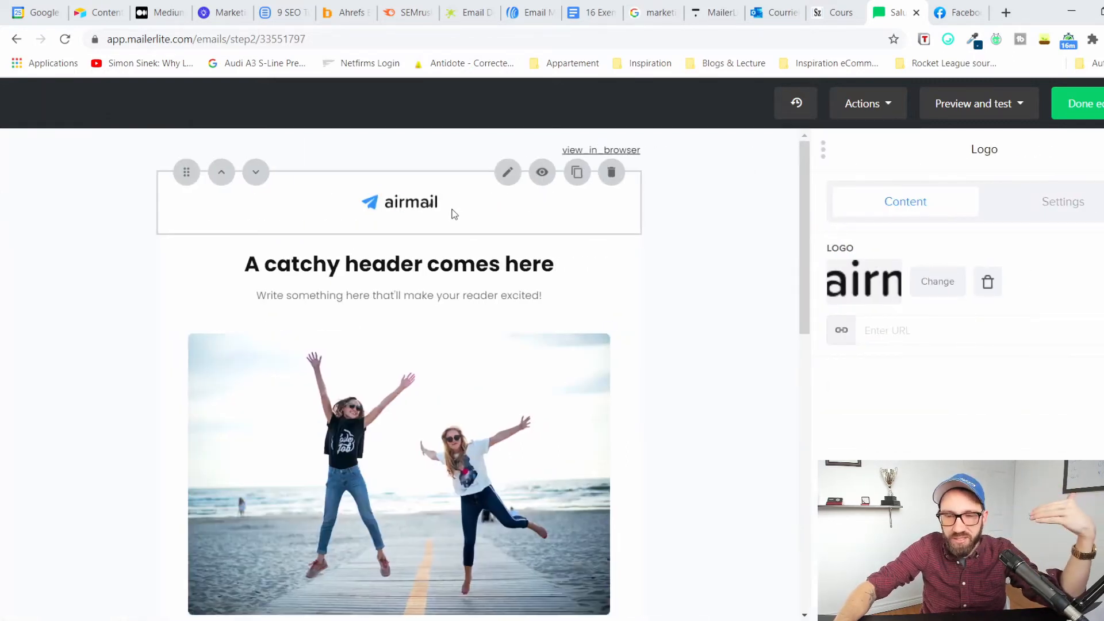
{"action": "left_click", "coordinate": [406, 276]}
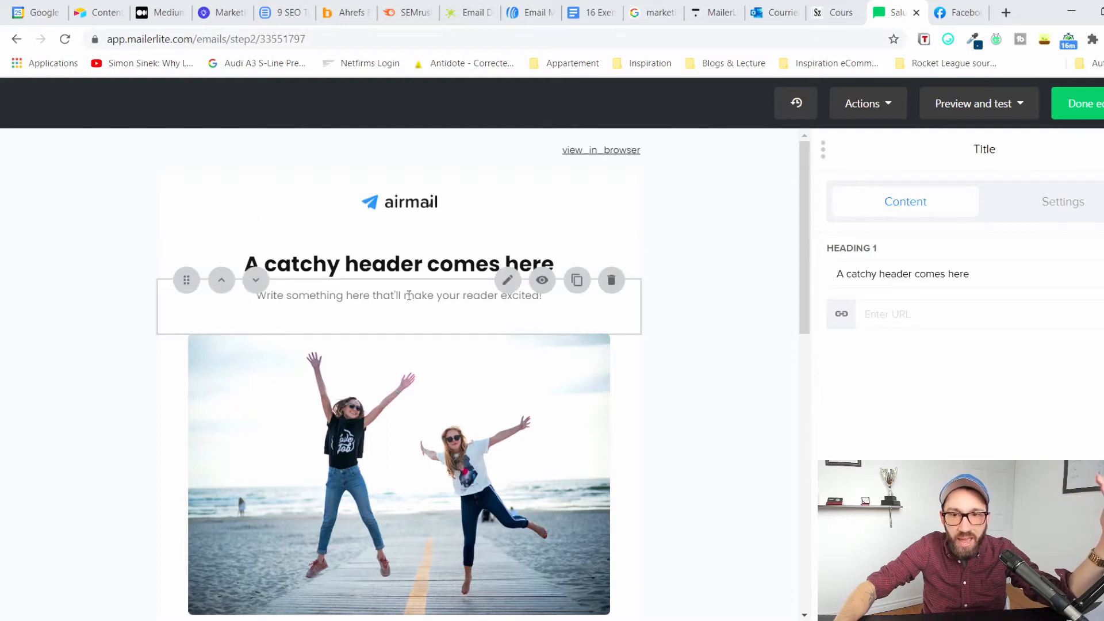
{"action": "left_click", "coordinate": [409, 295]}
{"action": "left_click", "coordinate": [411, 345]}
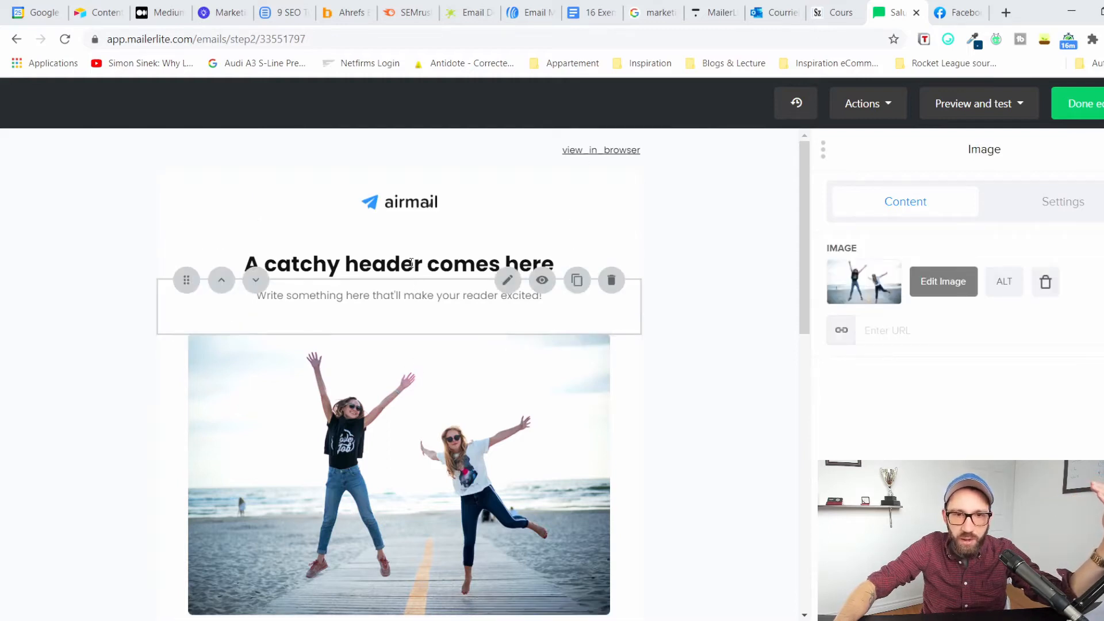
{"action": "left_click", "coordinate": [410, 295]}
{"action": "left_click", "coordinate": [411, 265]}
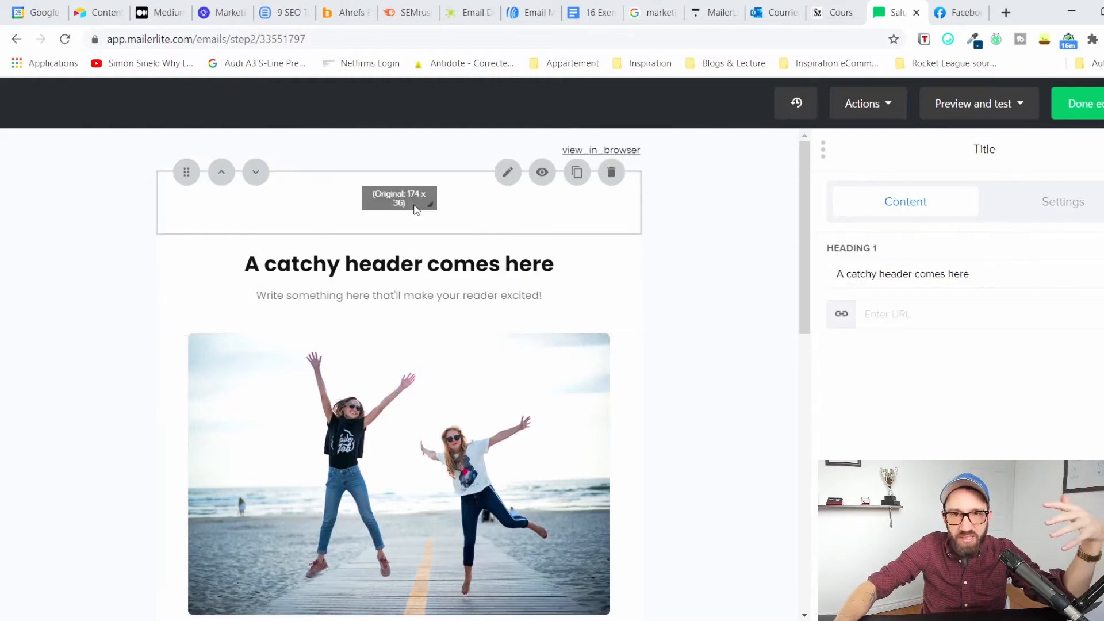
Enlarge the airmail logo to the full content width, and shrink it to a width of about 144.
{"action": "left_click", "coordinate": [468, 218]}
{"action": "left_click_drag", "start_coordinate": [432, 215], "coordinate": [525, 244]}
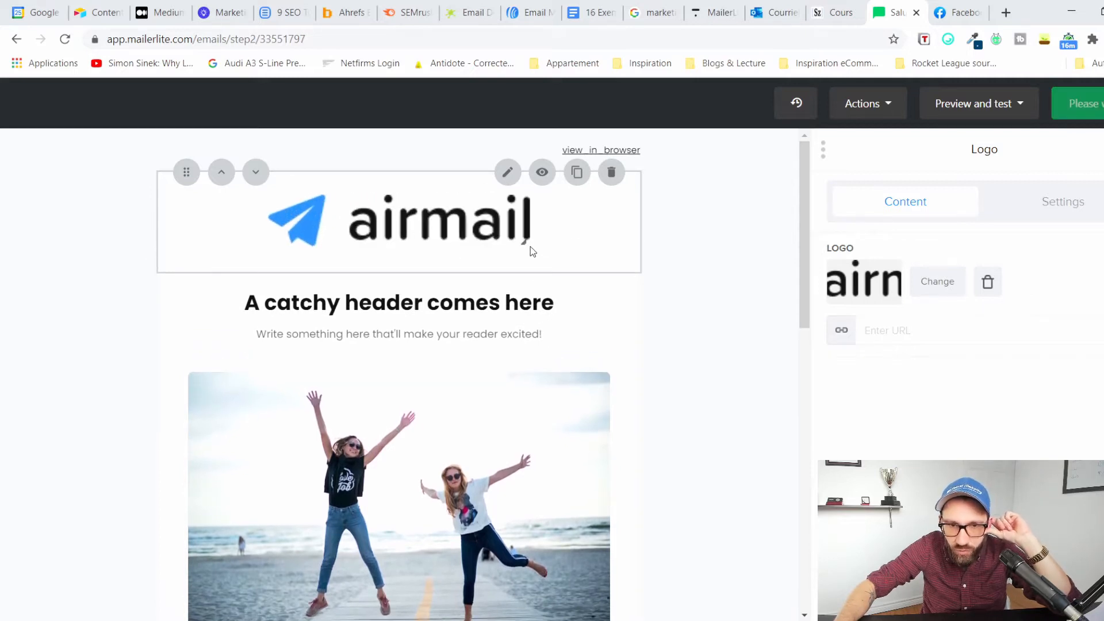
{"action": "left_click_drag", "start_coordinate": [525, 244], "coordinate": [604, 276]}
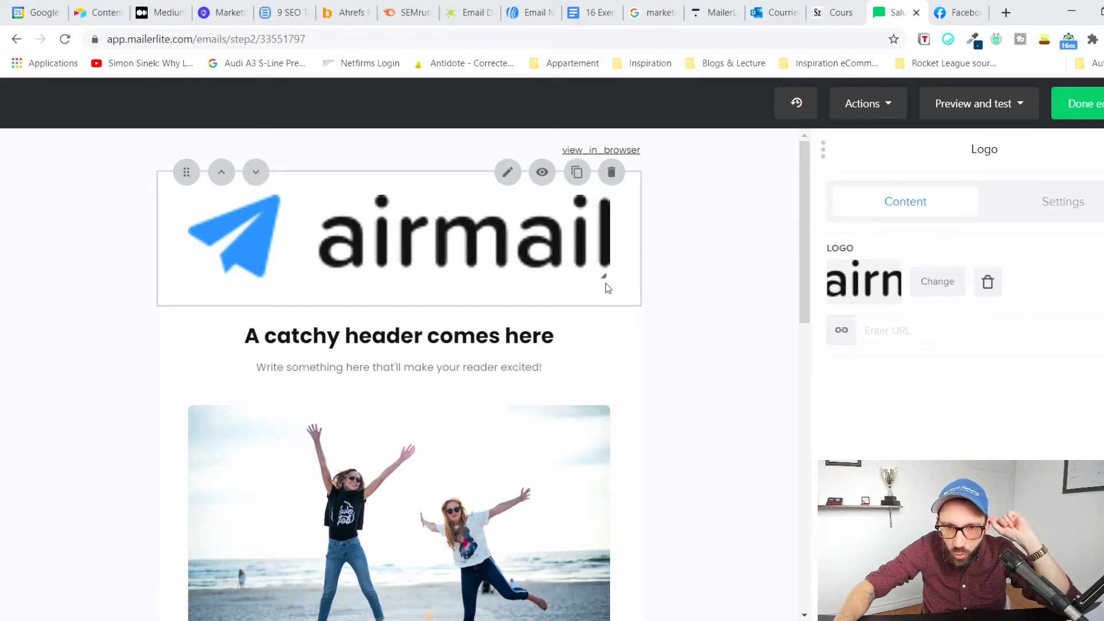
{"action": "left_click_drag", "start_coordinate": [607, 279], "coordinate": [443, 212]}
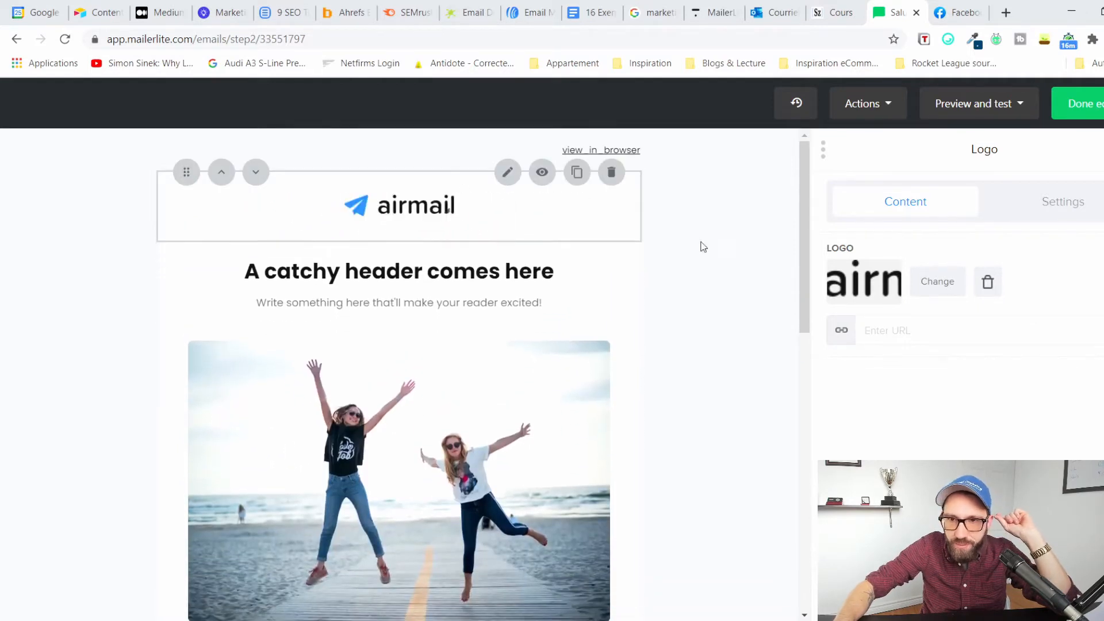
Resize the airmail logo to a width of 204 with its settings shown, and return to its content options.
{"action": "left_click", "coordinate": [1042, 212]}
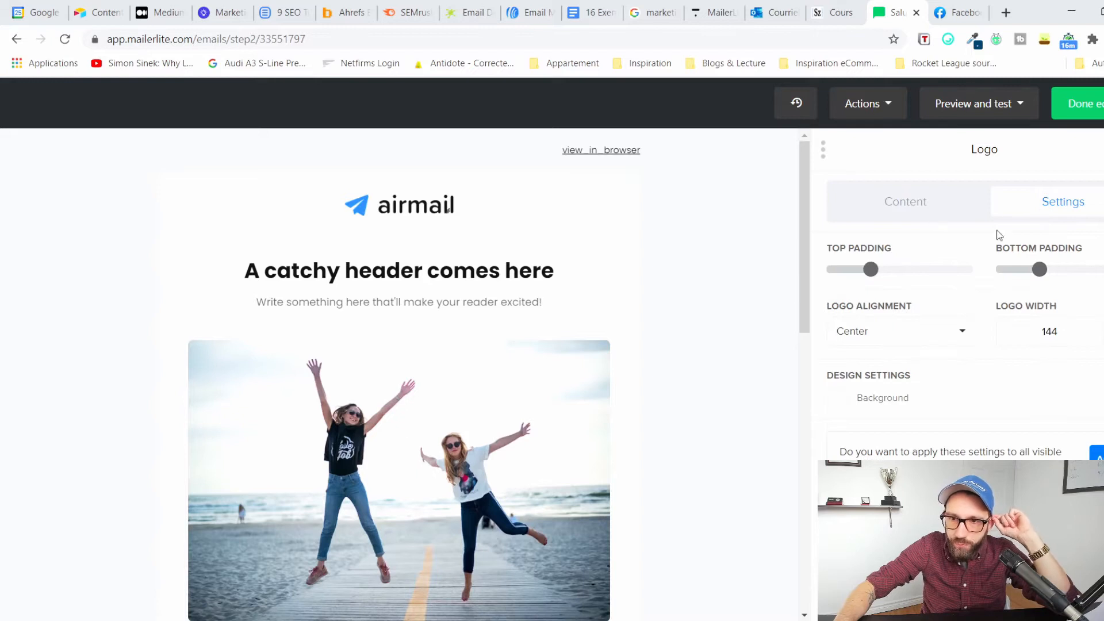
{"action": "left_click_drag", "start_coordinate": [448, 211], "coordinate": [467, 217]}
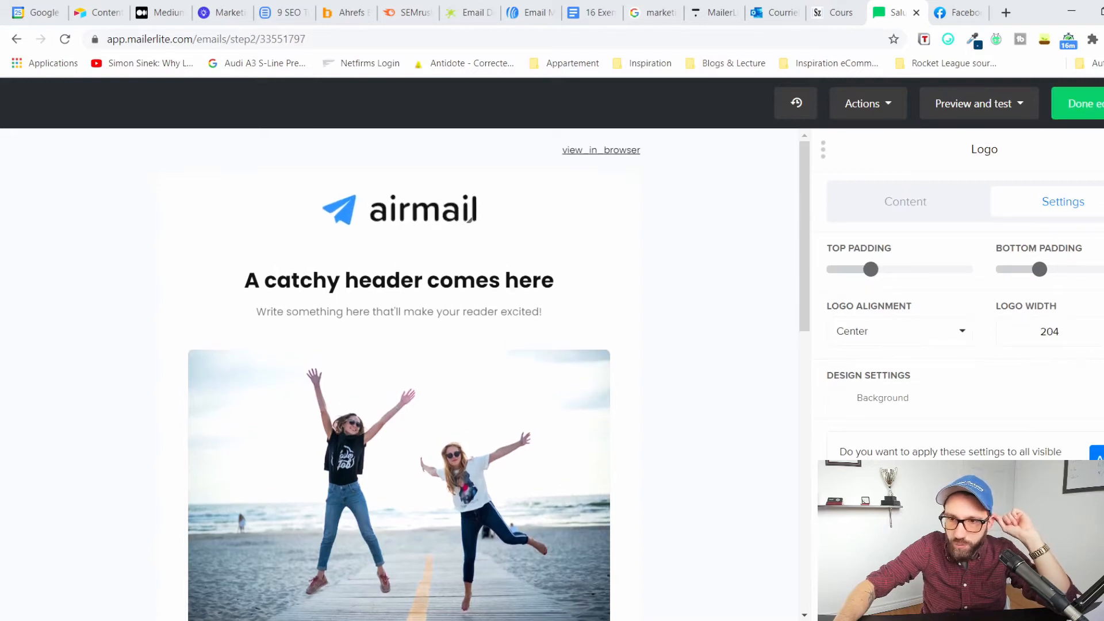
{"action": "left_click", "coordinate": [888, 207]}
{"action": "left_click", "coordinate": [1074, 204]}
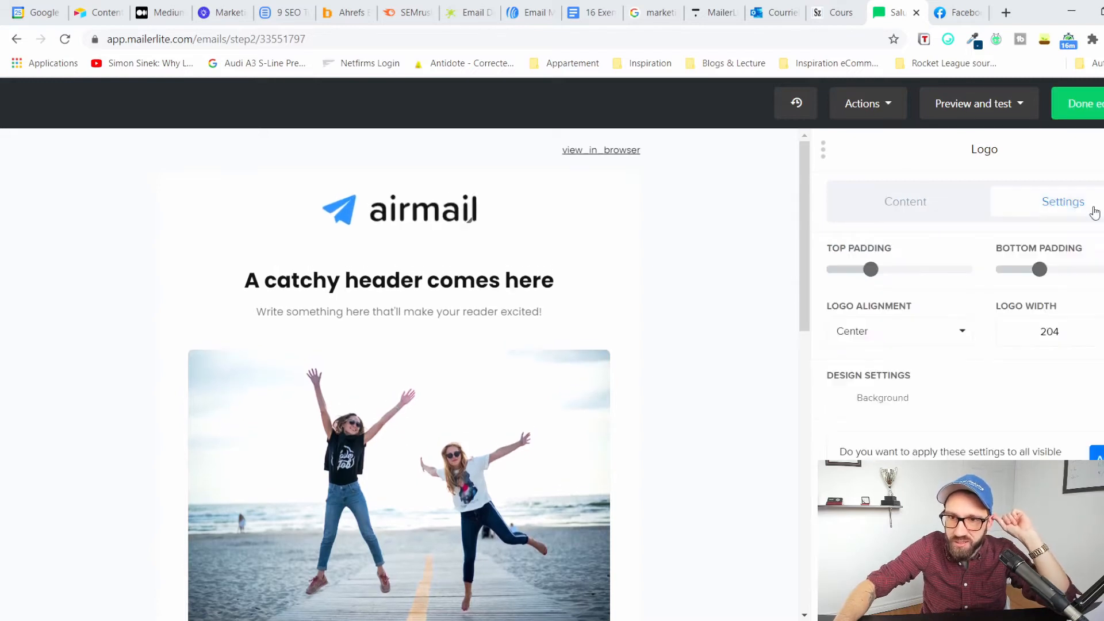
{"action": "left_click_drag", "start_coordinate": [470, 220], "coordinate": [485, 224]}
{"action": "key", "text": "ctrl+z"}
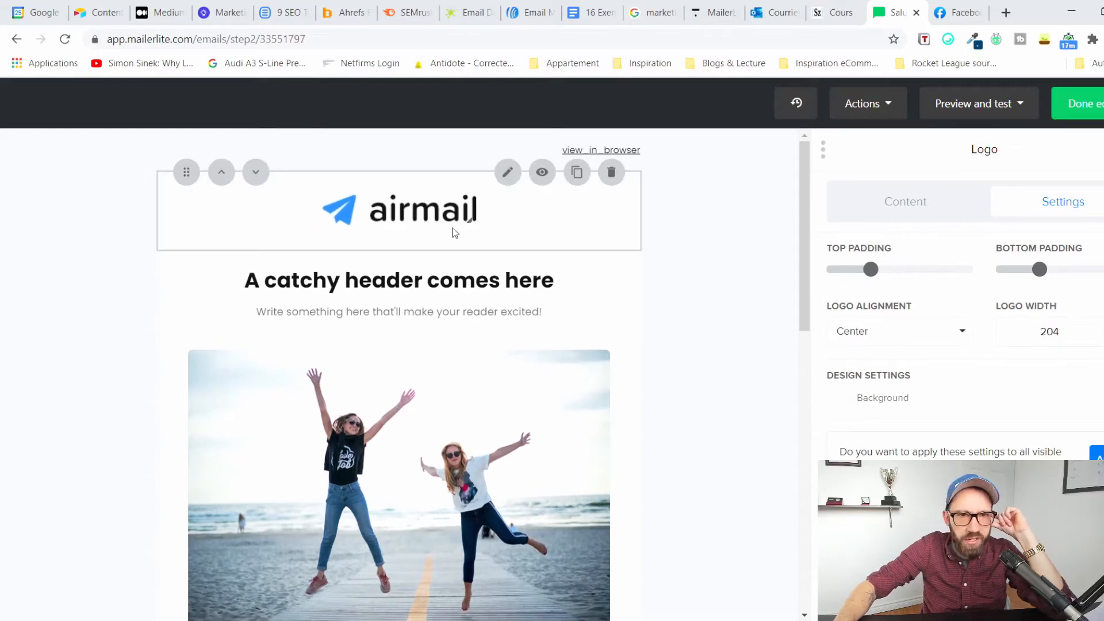
{"action": "left_click", "coordinate": [893, 206]}
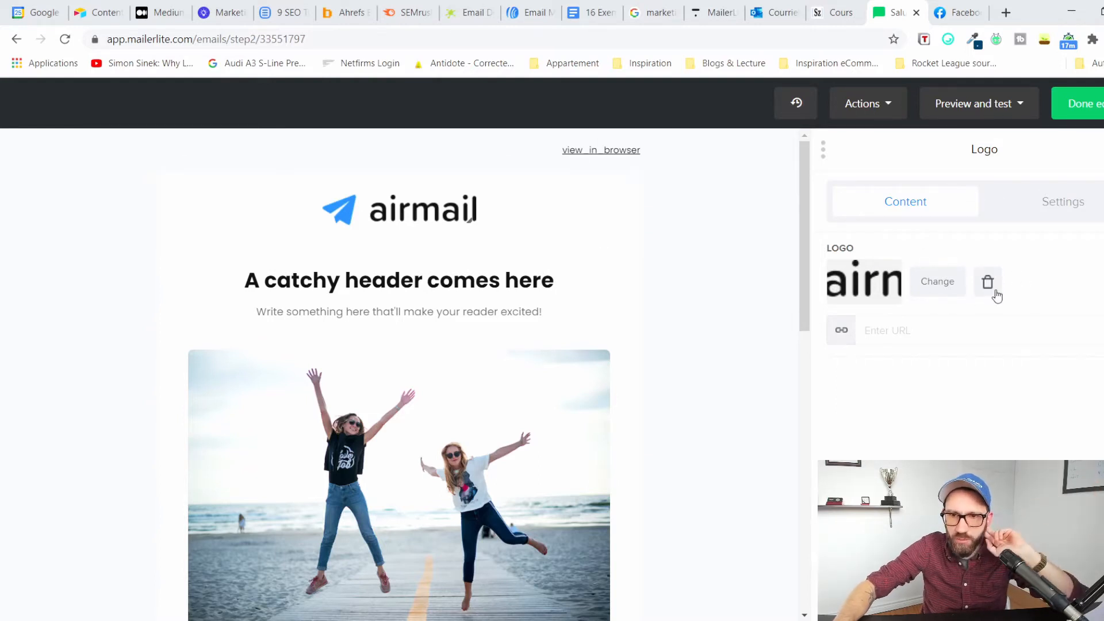
Replace the airmail logo with the "Trouver des idées de courriels" image from the file manager and enlarge it to 560 x 313.
{"action": "left_click", "coordinate": [862, 285]}
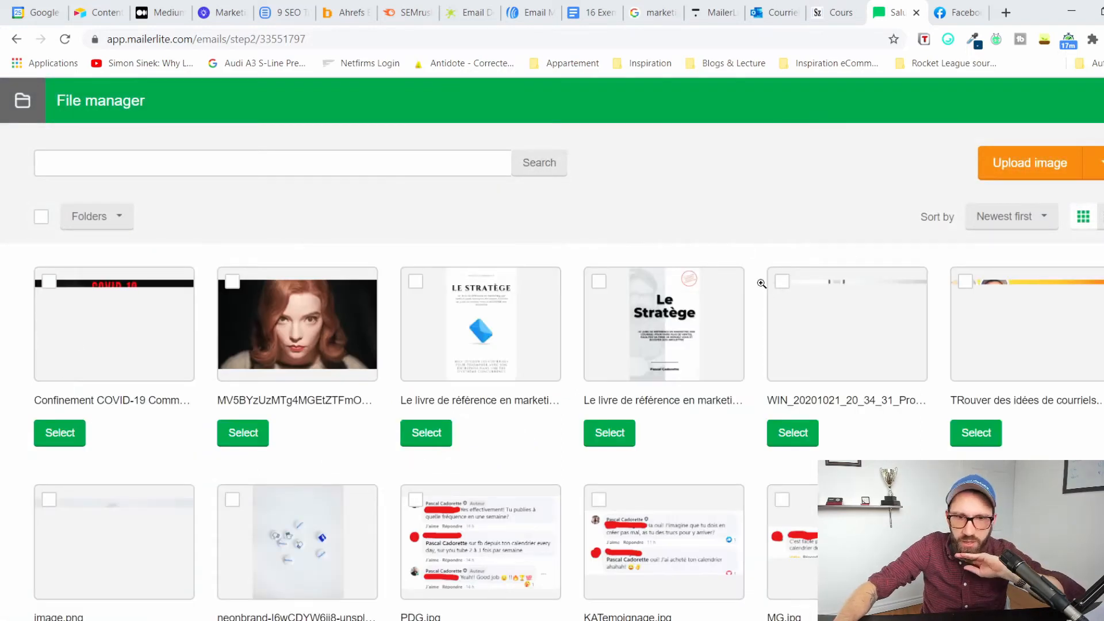
{"action": "left_click", "coordinate": [978, 436]}
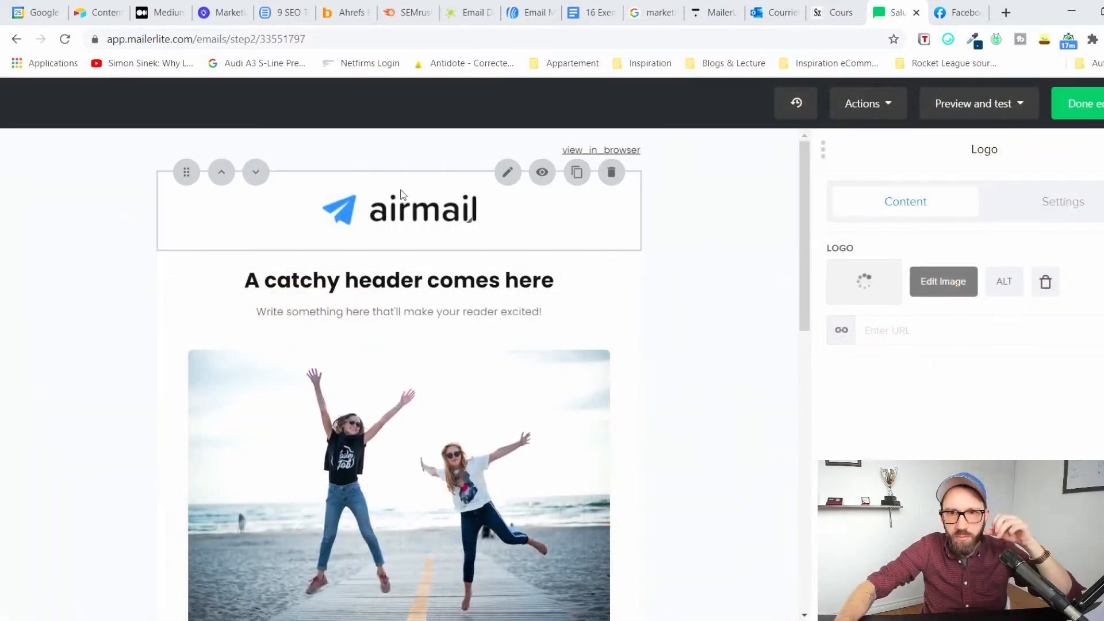
{"action": "left_click_drag", "start_coordinate": [469, 276], "coordinate": [729, 457]}
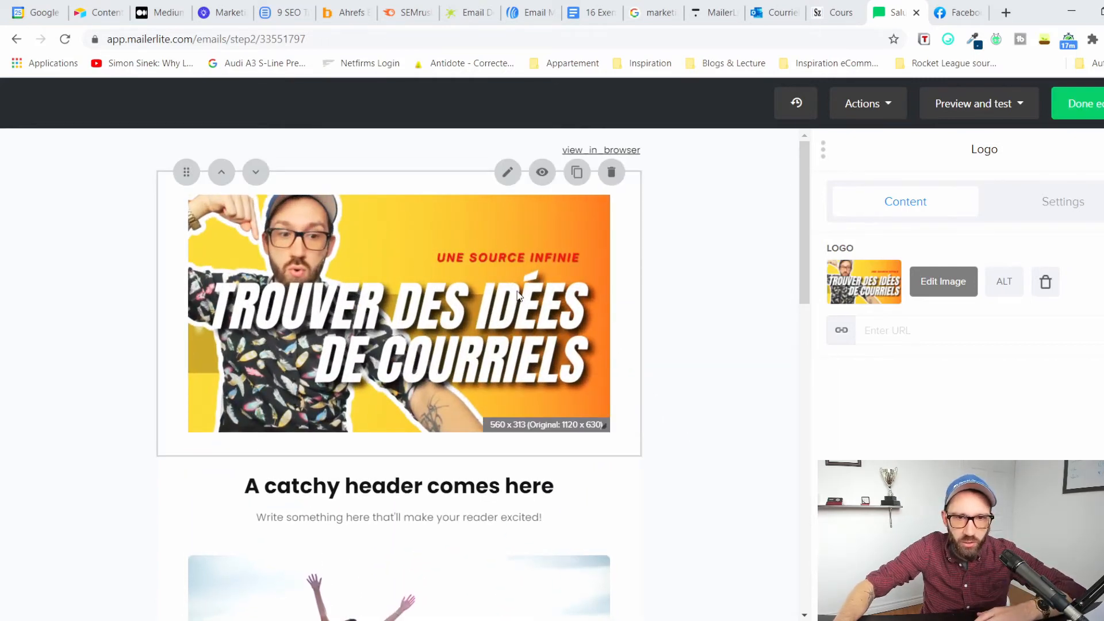
Change the header title to "Comment envoyer un courriel dans MailerLite".
{"action": "scroll", "coordinate": [368, 425], "scroll_direction": "down", "scroll_amount": 1}
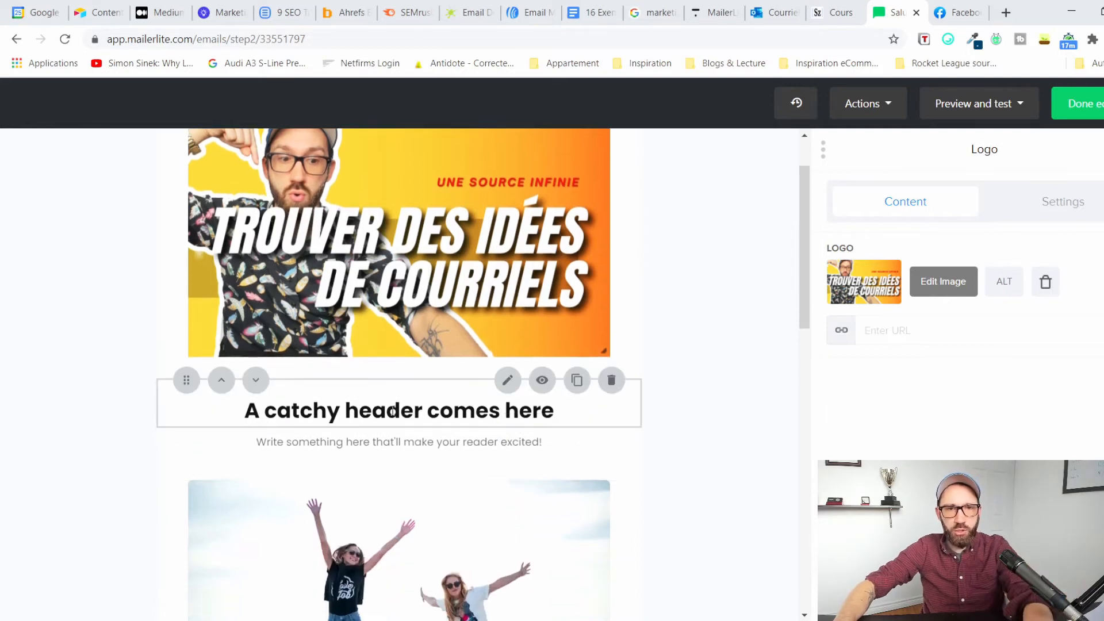
{"action": "left_click", "coordinate": [368, 405]}
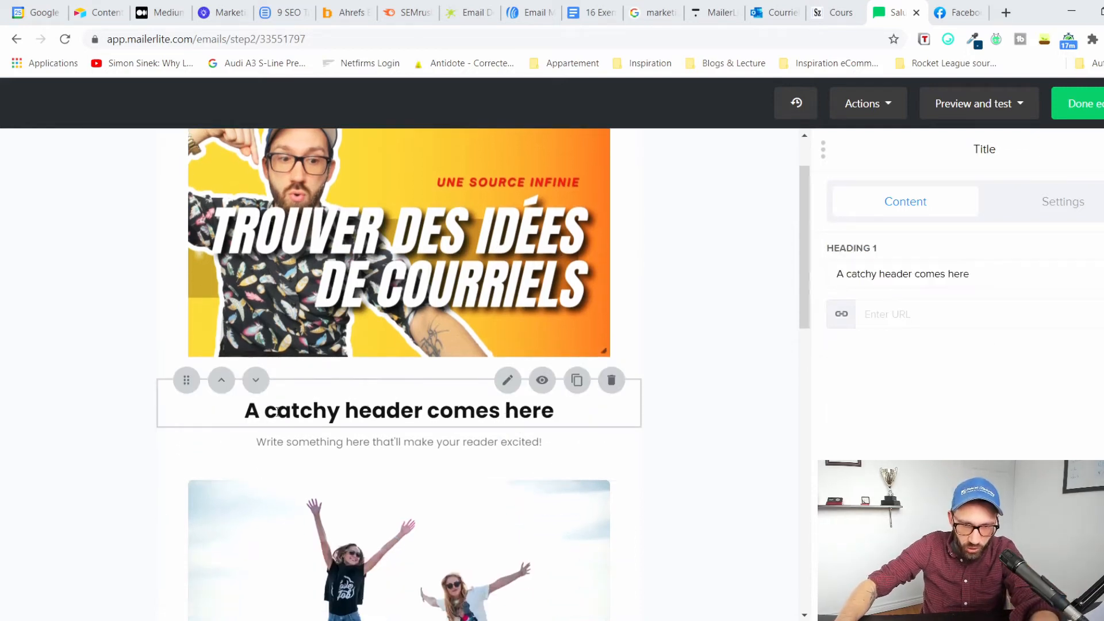
{"action": "left_click", "coordinate": [370, 443]}
{"action": "left_click", "coordinate": [360, 408]}
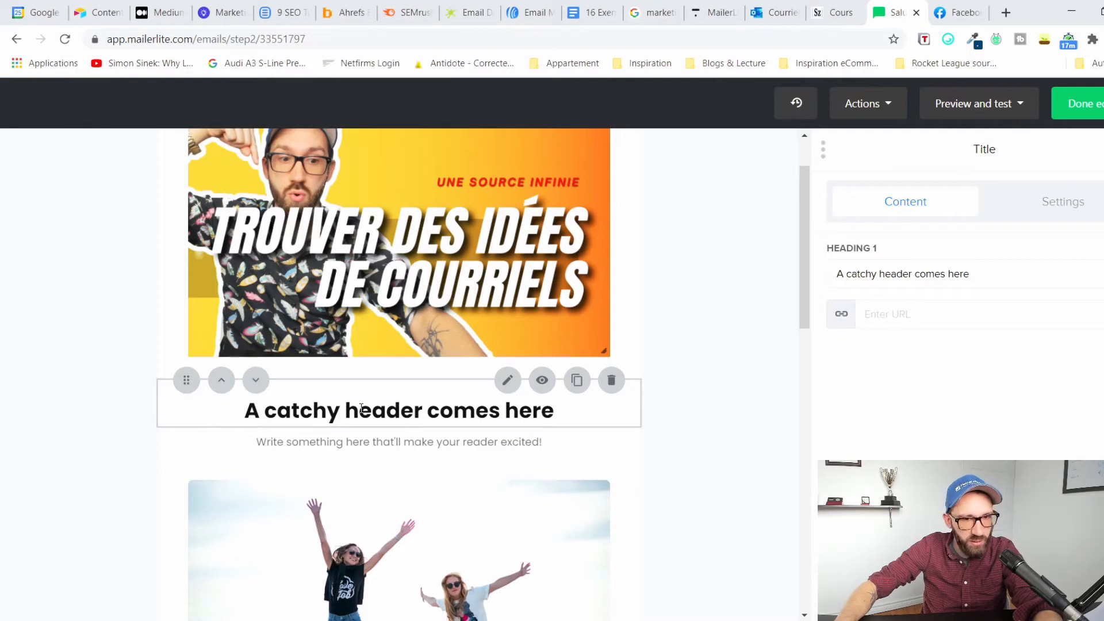
{"action": "triple_click", "coordinate": [840, 276]}
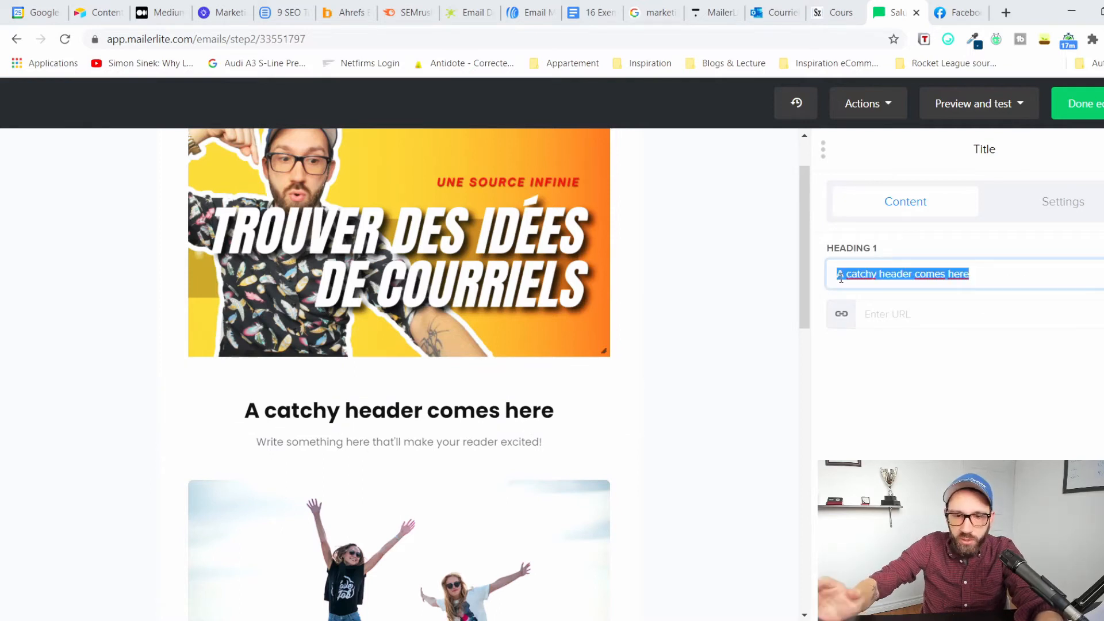
{"action": "type", "text": "Comment envoyer un courriel dans M"}
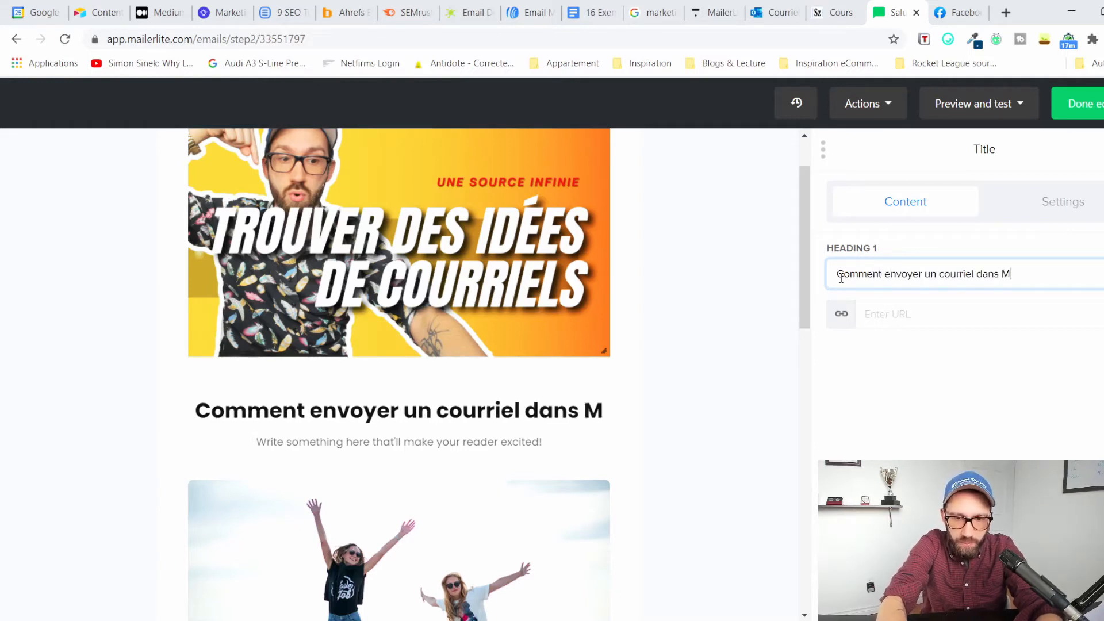
{"action": "type", "text": "ailerLite"}
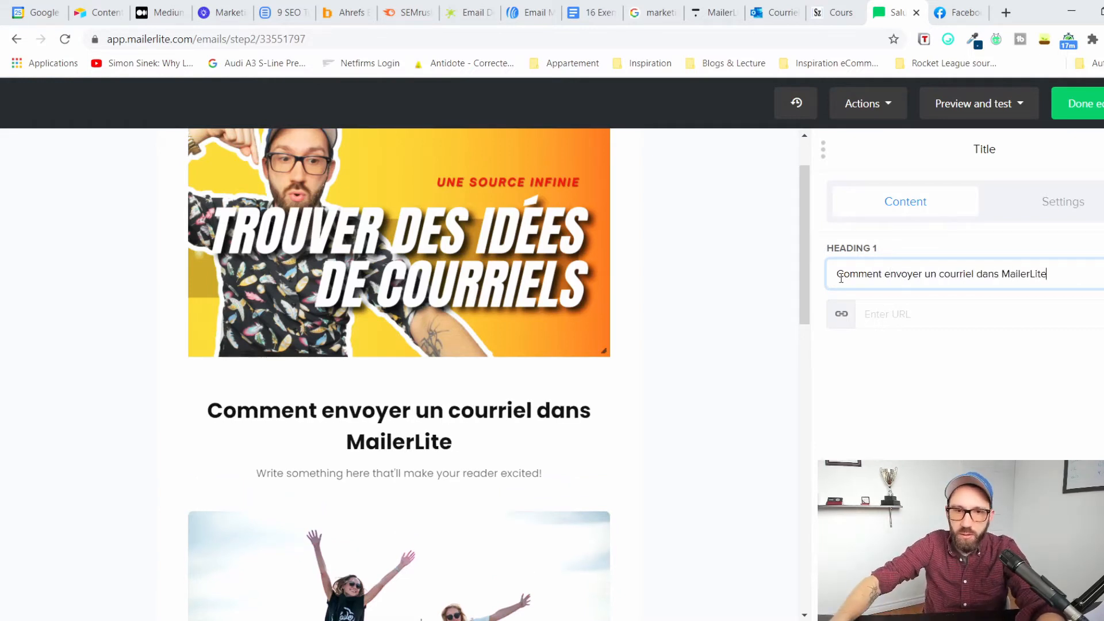
Slightly reduce the space above the title in its block settings, and return to its content options.
{"action": "left_click", "coordinate": [1064, 211]}
{"action": "mouse_move", "coordinate": [837, 269]}
{"action": "left_mouse_down"}
{"action": "mouse_move", "coordinate": [939, 284]}
{"action": "mouse_move", "coordinate": [806, 270]}
{"action": "mouse_move", "coordinate": [882, 269]}
{"action": "mouse_move", "coordinate": [841, 269]}
{"action": "left_mouse_up"}
{"action": "left_click_drag", "start_coordinate": [1053, 279], "coordinate": [978, 261]}
{"action": "left_click", "coordinate": [877, 206]}
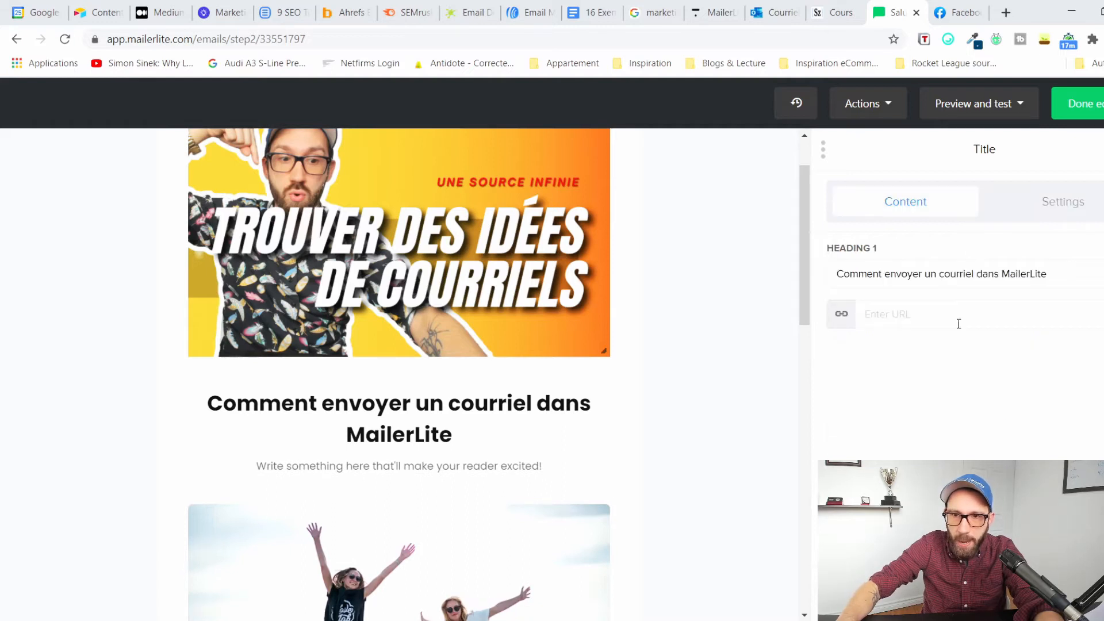
Replace the text under the title with "Bonjour" and, on a new line, "Aujourd'hui je vous explique comment envoyer un courriel dans MailerLite.".
{"action": "scroll", "coordinate": [482, 383], "scroll_direction": "down", "scroll_amount": 1}
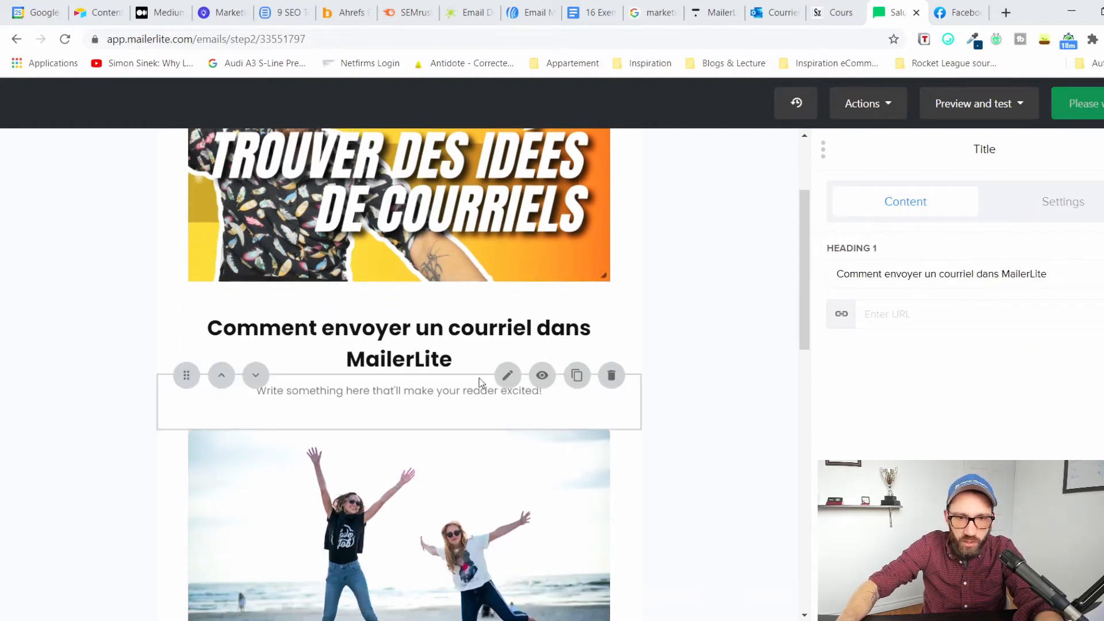
{"action": "left_click", "coordinate": [458, 406]}
{"action": "left_click_drag", "start_coordinate": [857, 313], "coordinate": [1090, 314]}
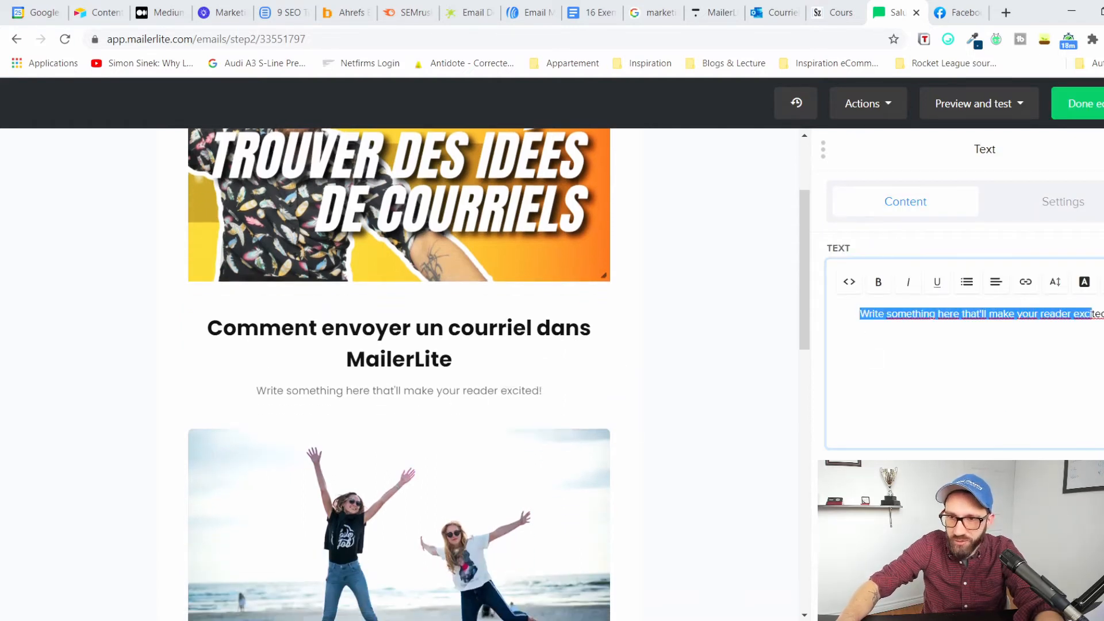
{"action": "type", "text": "Bon"}
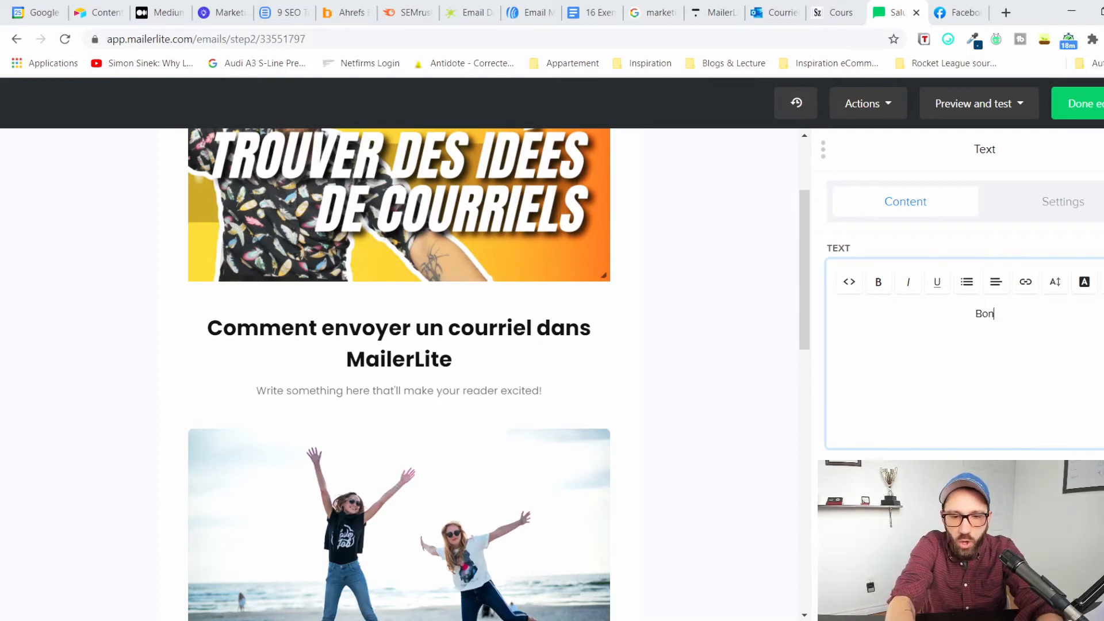
{"action": "type", "text": "jou"}
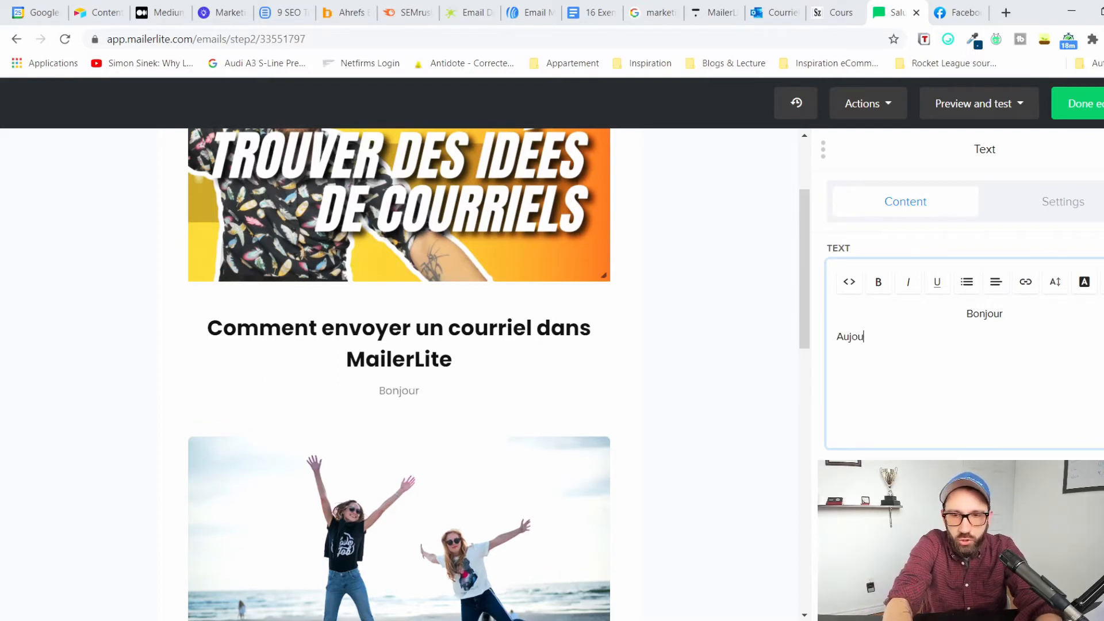
{"action": "type", "text": "r Aujour"}
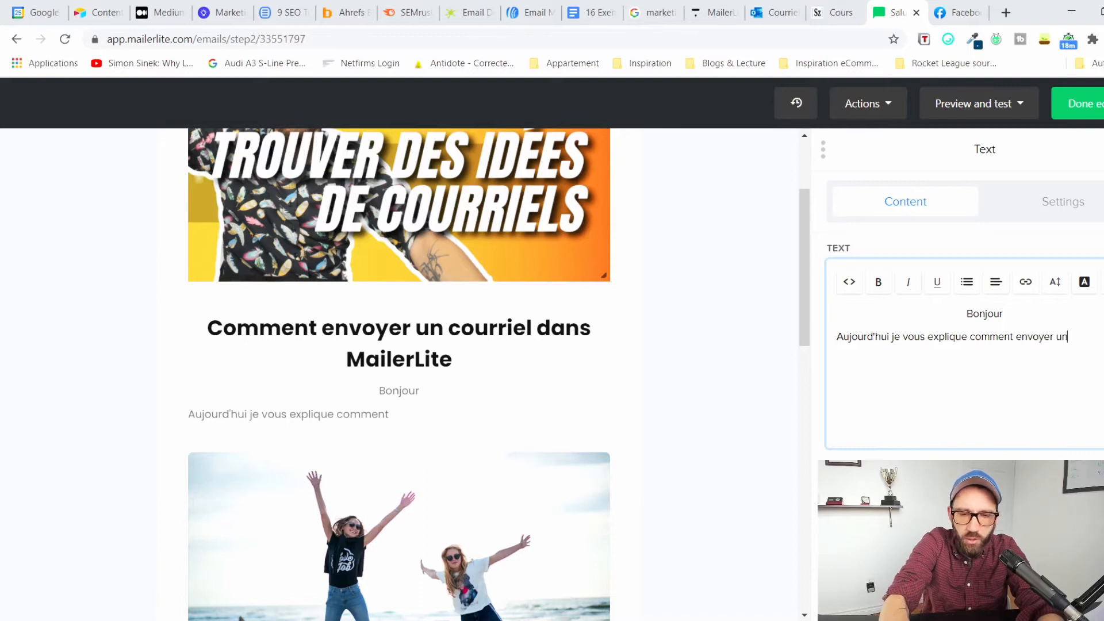
{"action": "type", "text": "iel"}
{"action": "key", "text": "BackSpace"}
{"action": "key", "text": "BackSpace"}
{"action": "key", "text": "BackSpace"}
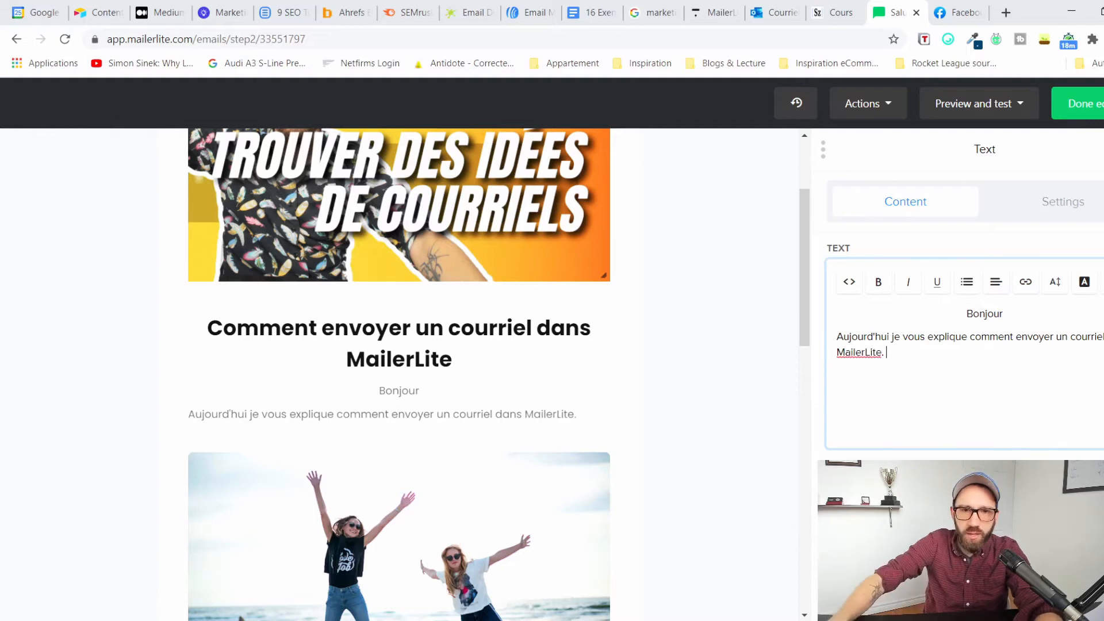
Move the beach photo block below the introduction paragraph, back above it, and below it again.
{"action": "scroll", "coordinate": [707, 451], "scroll_direction": "down", "scroll_amount": 3}
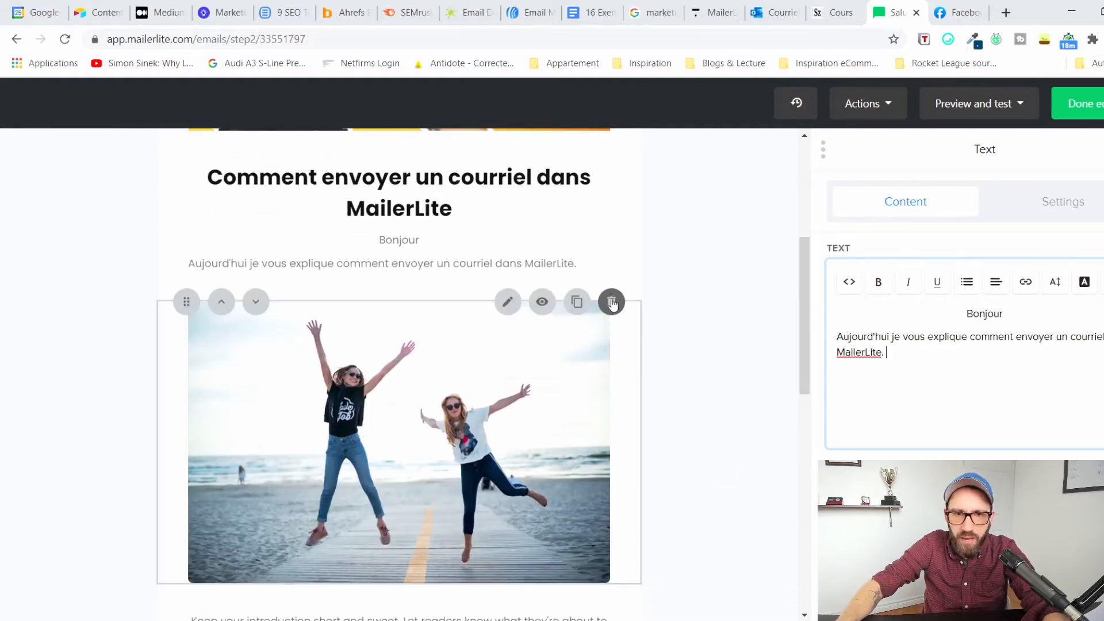
{"action": "scroll", "coordinate": [240, 270], "scroll_direction": "down", "scroll_amount": 1}
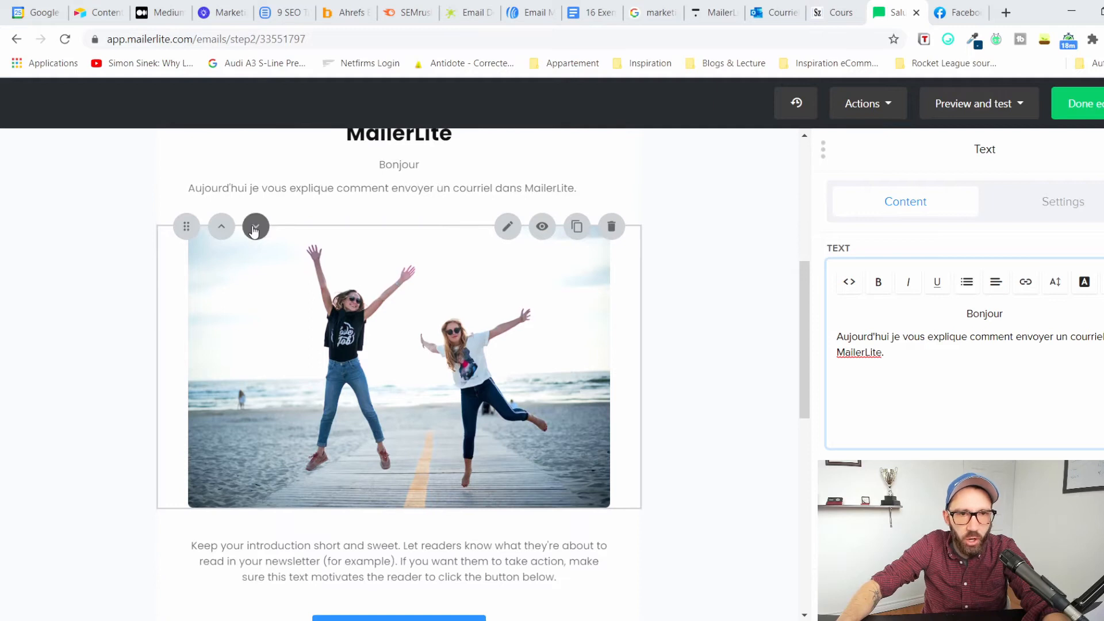
{"action": "left_click", "coordinate": [254, 227]}
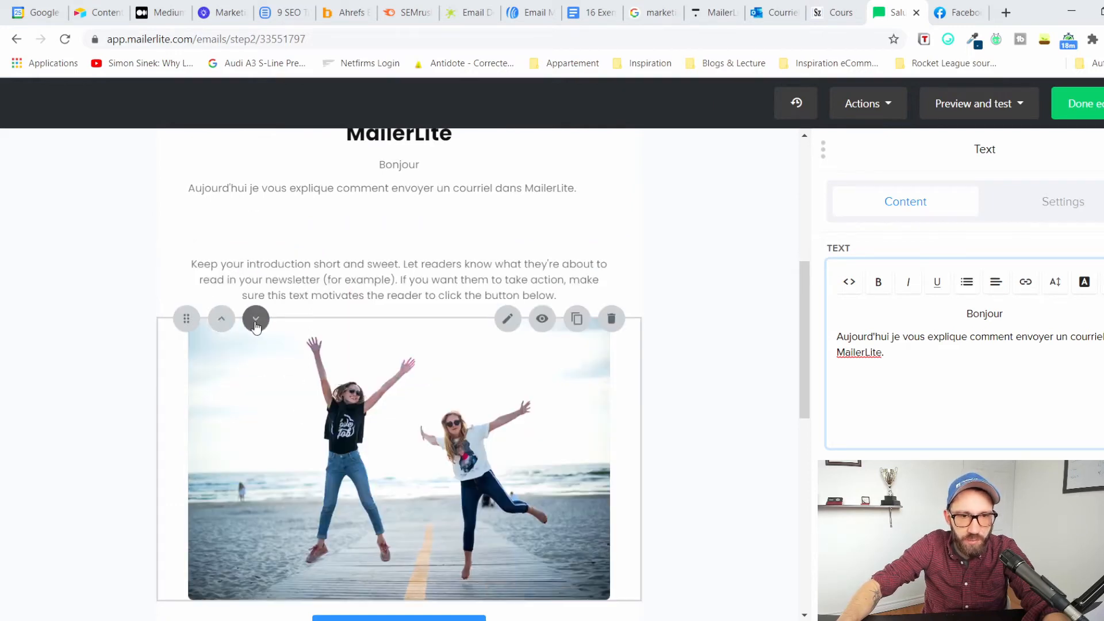
{"action": "left_click", "coordinate": [222, 319]}
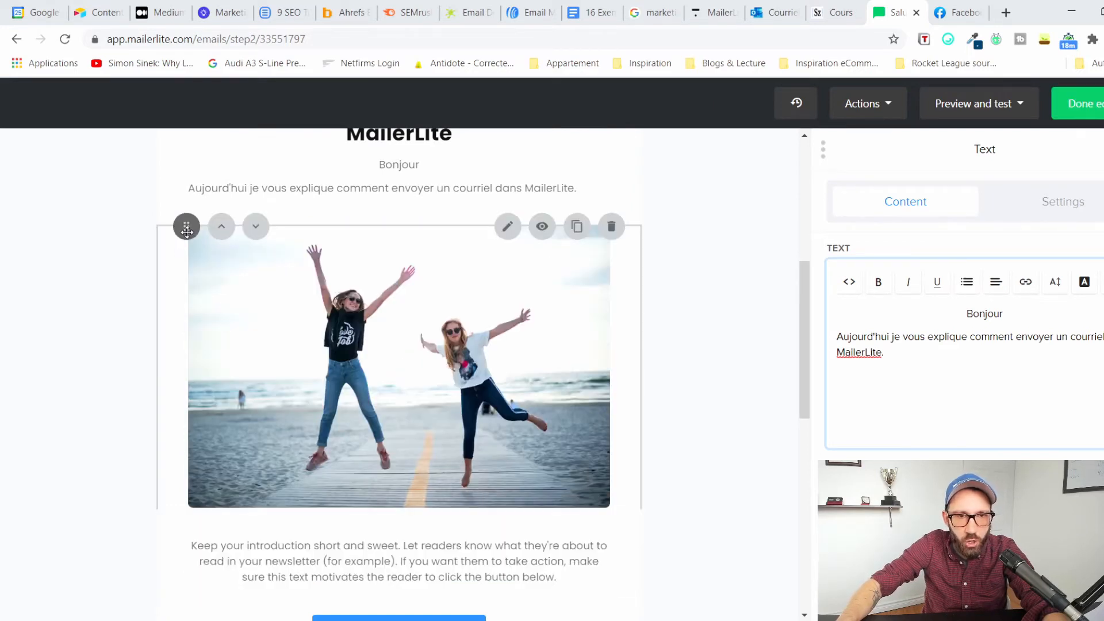
{"action": "left_click_drag", "start_coordinate": [187, 230], "coordinate": [204, 439]}
{"action": "left_click_drag", "start_coordinate": [195, 555], "coordinate": [187, 210]}
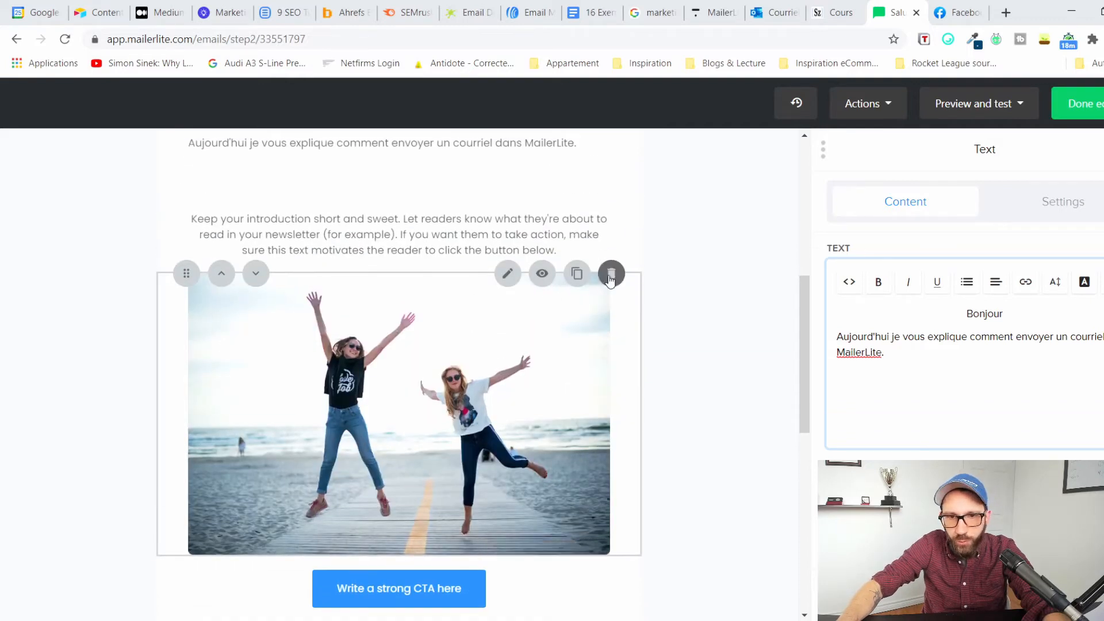
Delete the beach photo block, the placeholder introduction paragraph and the survey block from the email.
{"action": "left_click", "coordinate": [611, 274]}
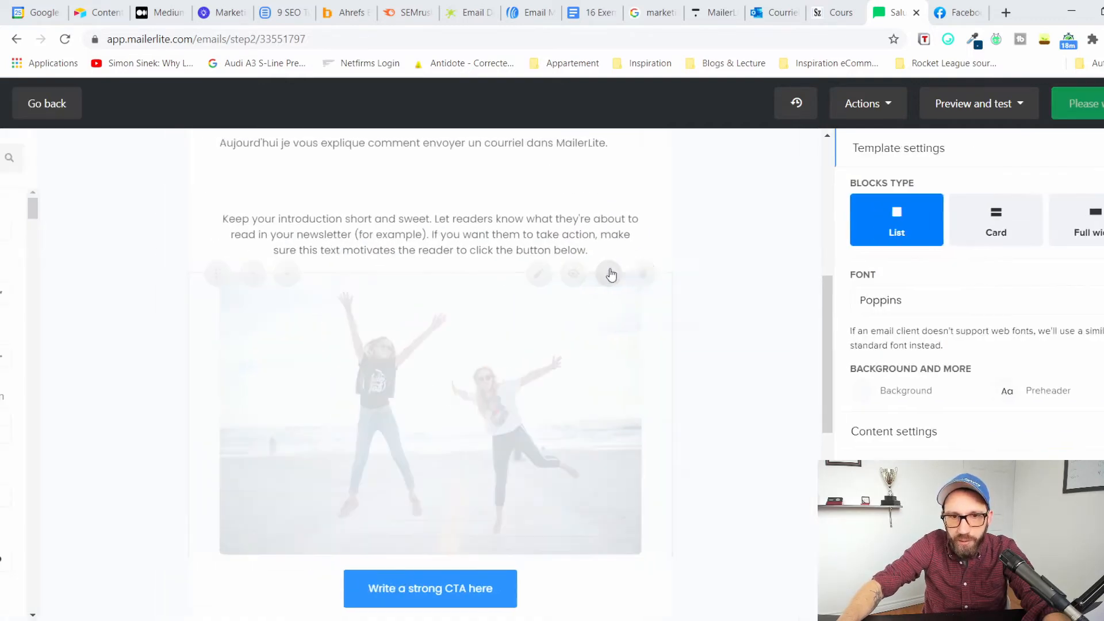
{"action": "scroll", "coordinate": [698, 316], "scroll_direction": "up", "scroll_amount": 5}
{"action": "scroll", "coordinate": [738, 353], "scroll_direction": "down", "scroll_amount": 2}
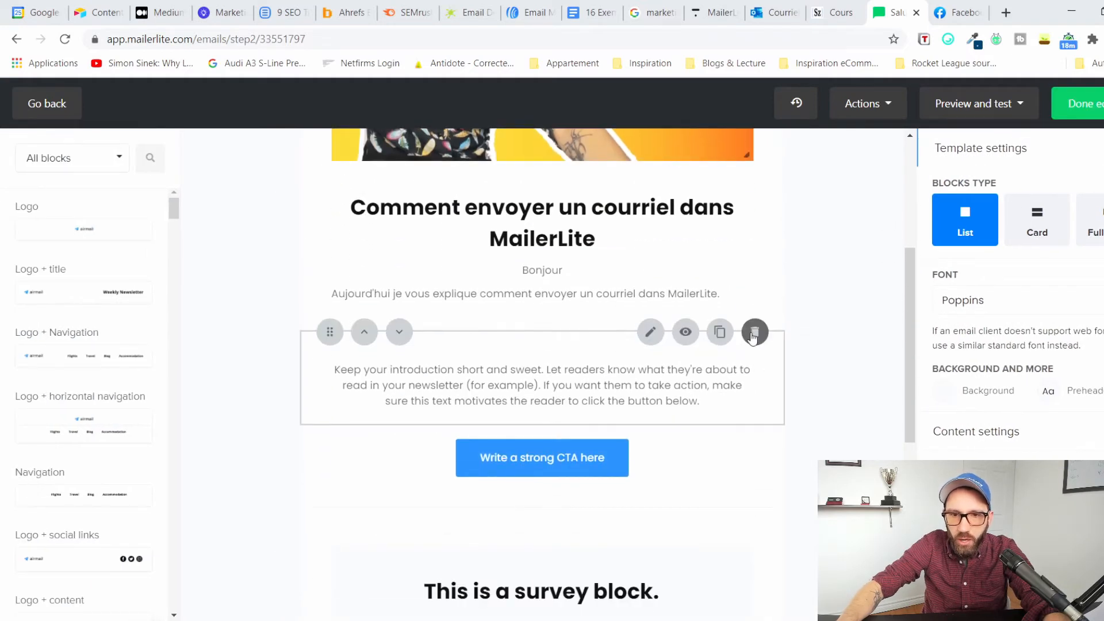
{"action": "left_click", "coordinate": [755, 330]}
{"action": "left_click", "coordinate": [755, 430]}
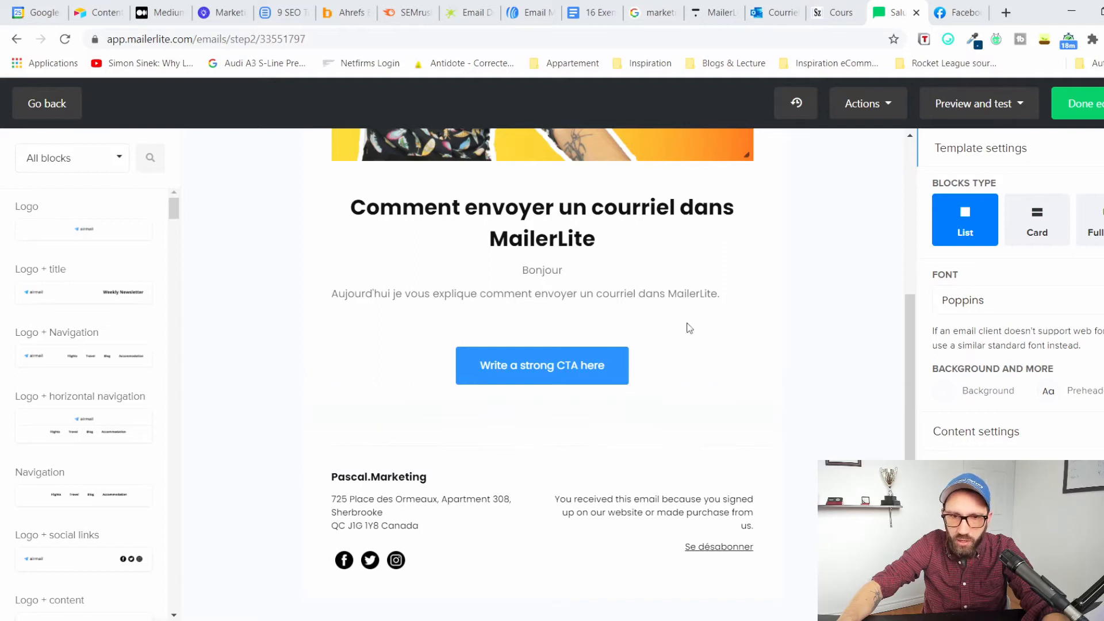
Change the call-to-action button's text to "Cliquez ici pour consulter la vidéo".
{"action": "left_click", "coordinate": [541, 369]}
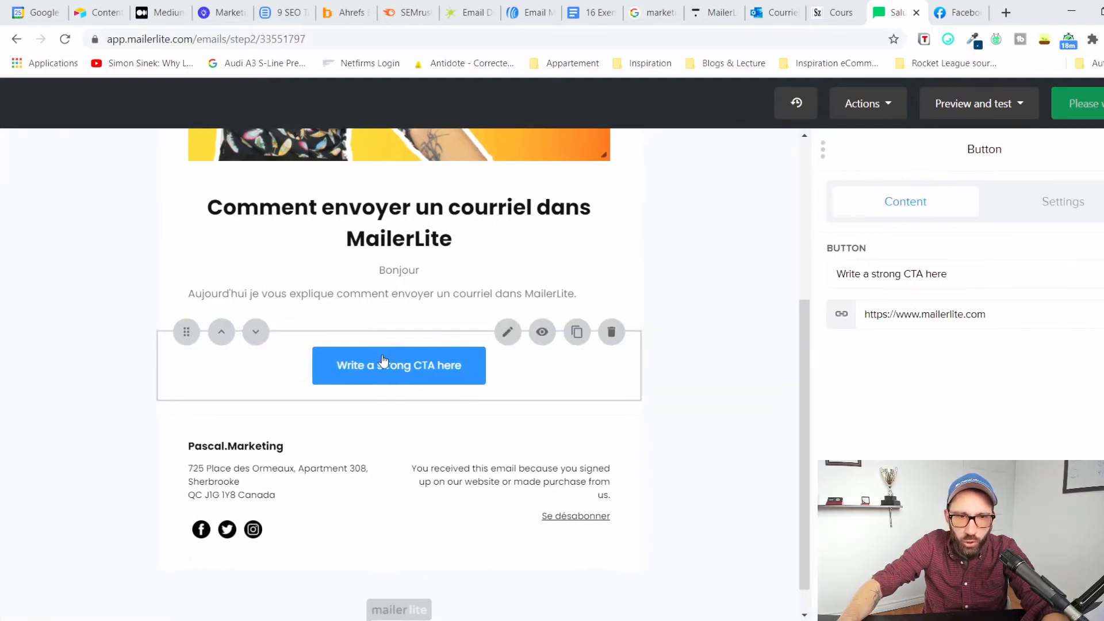
{"action": "triple_click", "coordinate": [994, 284]}
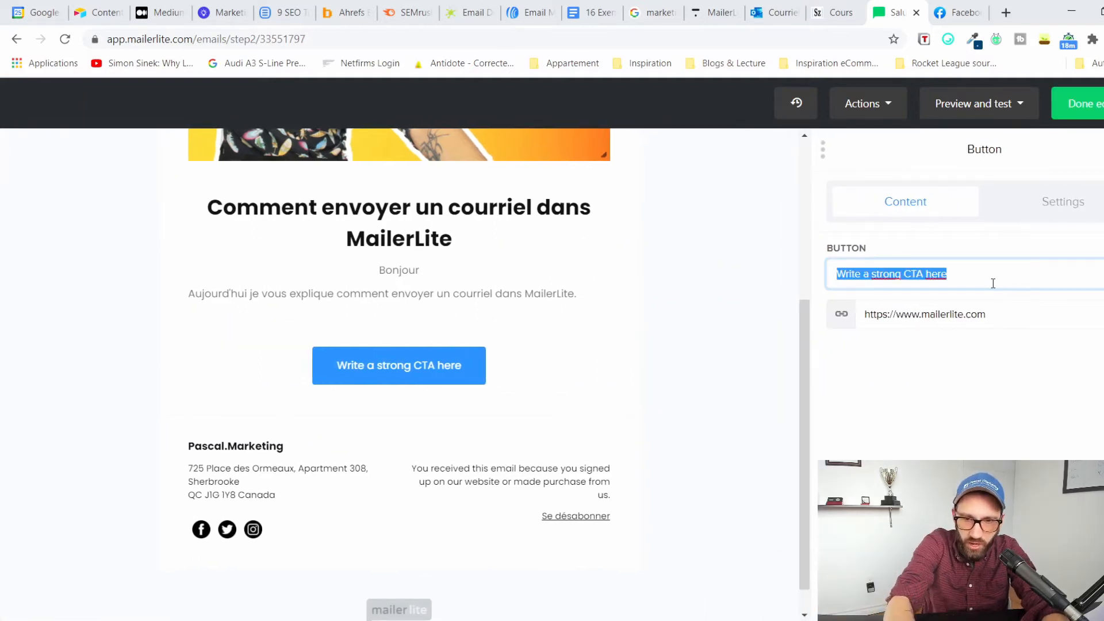
{"action": "type", "text": "Ci"}
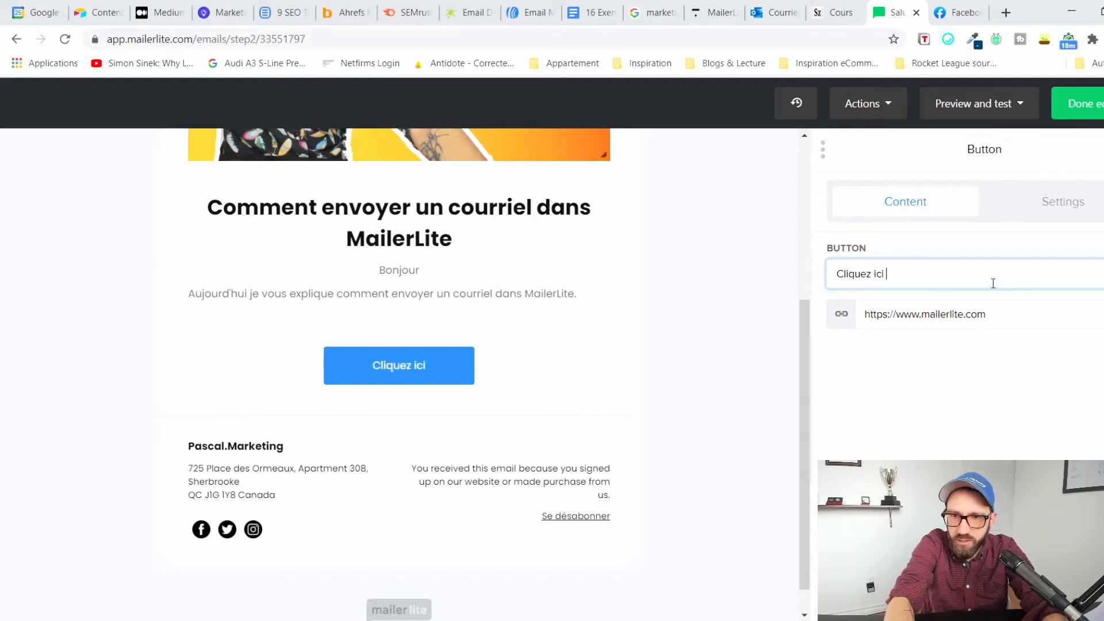
{"action": "type", "text": "liquez ici pour con"}
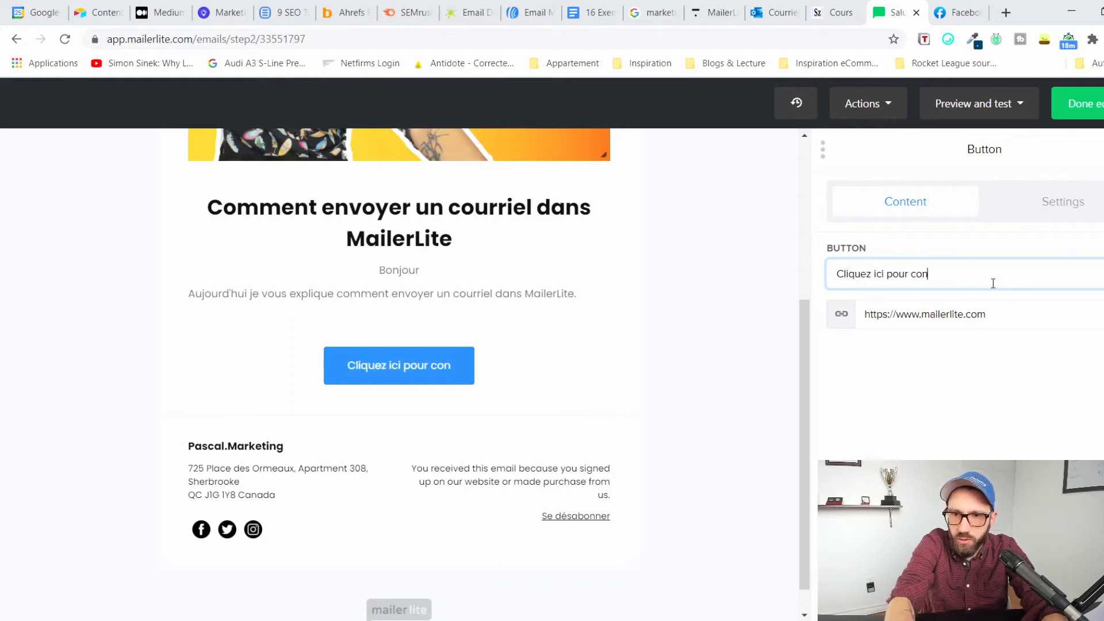
{"action": "type", "text": "sulter la vido"}
{"action": "key", "text": "BackSpace"}
{"action": "type", "text": "éo"}
Set the call-to-action button's link to youtube.com.
{"action": "triple_click", "coordinate": [983, 317]}
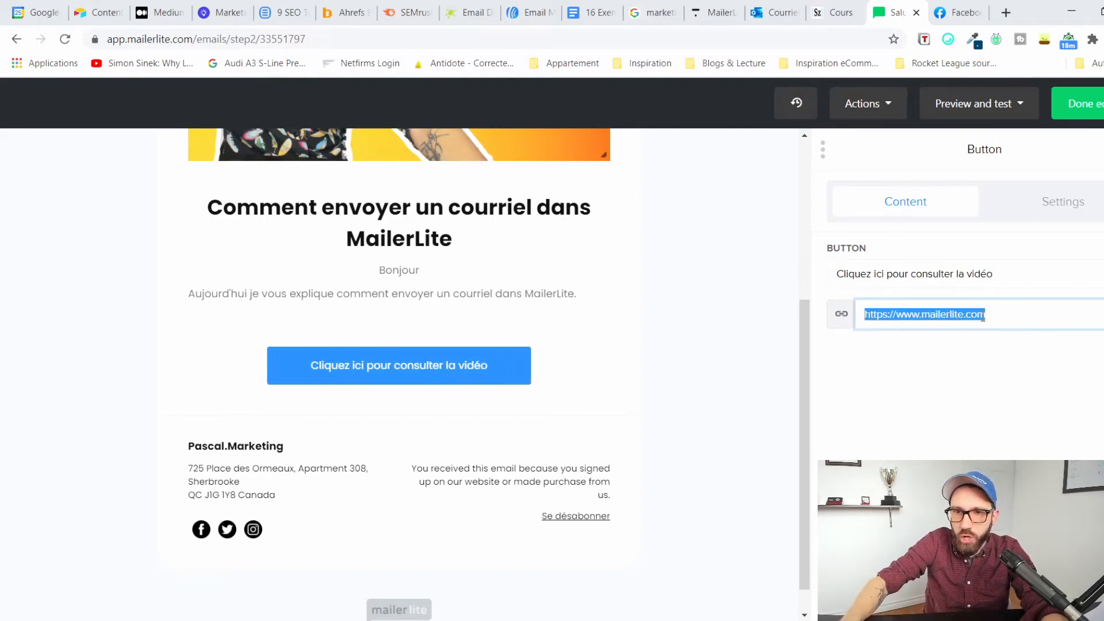
{"action": "type", "text": "outube"}
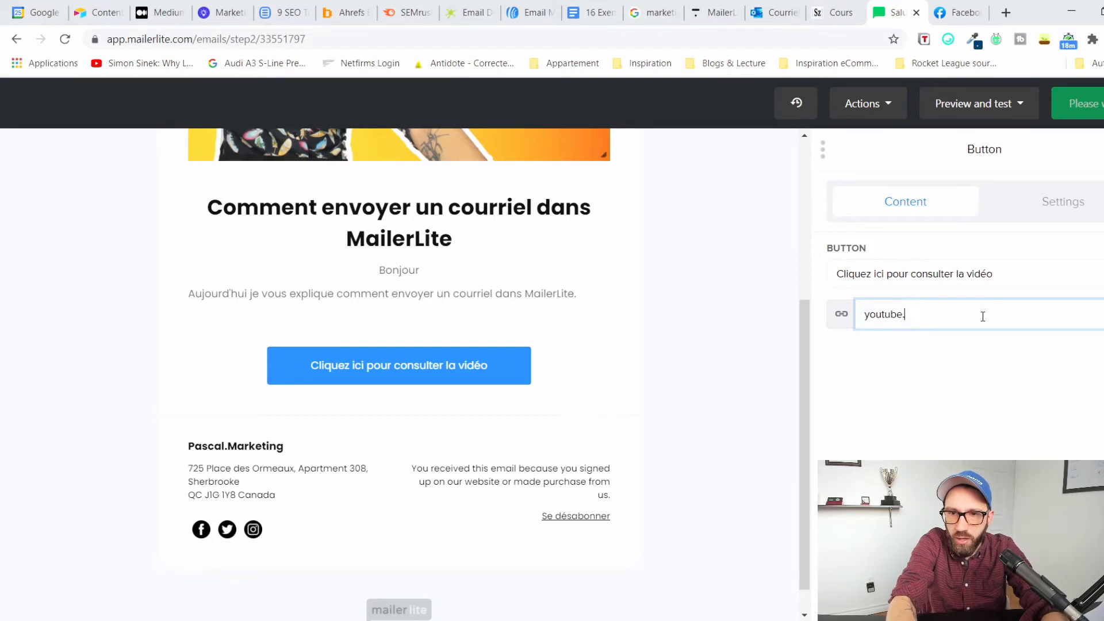
{"action": "type", "text": ".com"}
{"action": "left_click", "coordinate": [700, 388]}
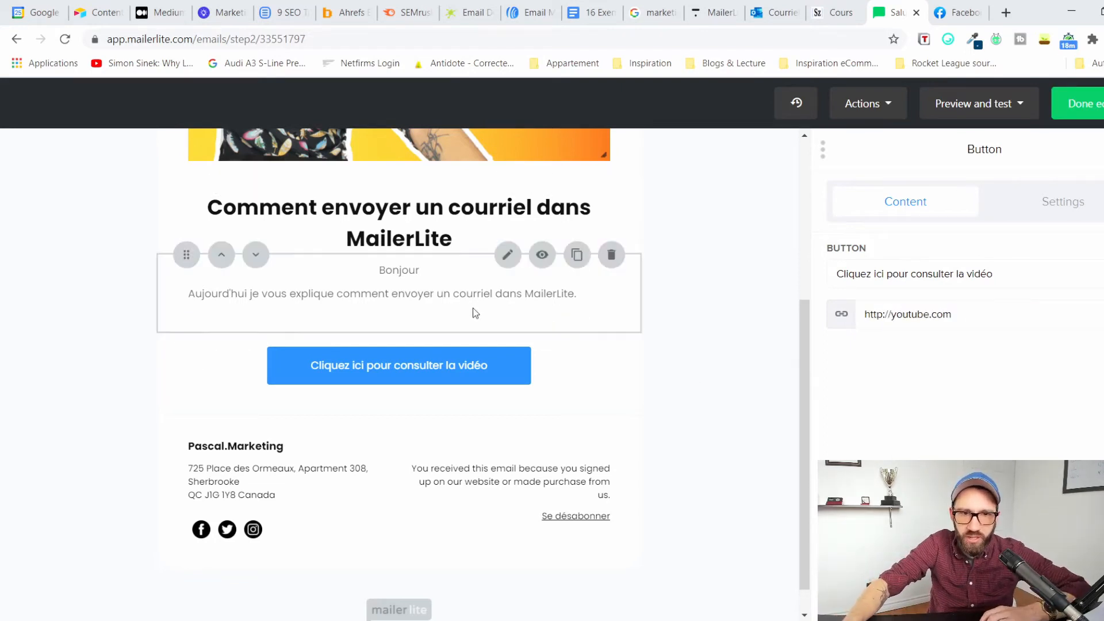
Review the email from its beginning and browse the library of available content blocks down to the social blocks.
{"action": "scroll", "coordinate": [469, 309], "scroll_direction": "up", "scroll_amount": 5}
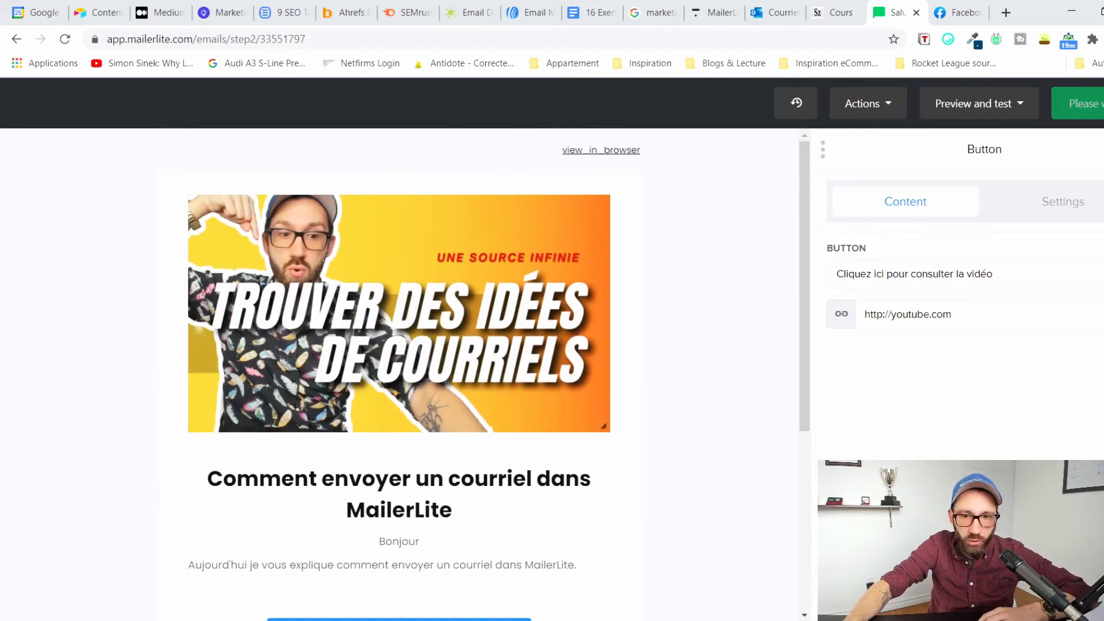
{"action": "left_click", "coordinate": [774, 523]}
{"action": "scroll", "coordinate": [787, 368], "scroll_direction": "down", "scroll_amount": 3}
{"action": "scroll", "coordinate": [88, 358], "scroll_direction": "down", "scroll_amount": 15}
{"action": "scroll", "coordinate": [75, 255], "scroll_direction": "down", "scroll_amount": 10}
{"action": "left_click_drag", "start_coordinate": [169, 407], "coordinate": [176, 576]}
{"action": "scroll", "coordinate": [69, 414], "scroll_direction": "up", "scroll_amount": 10}
{"action": "scroll", "coordinate": [46, 395], "scroll_direction": "down", "scroll_amount": 2}
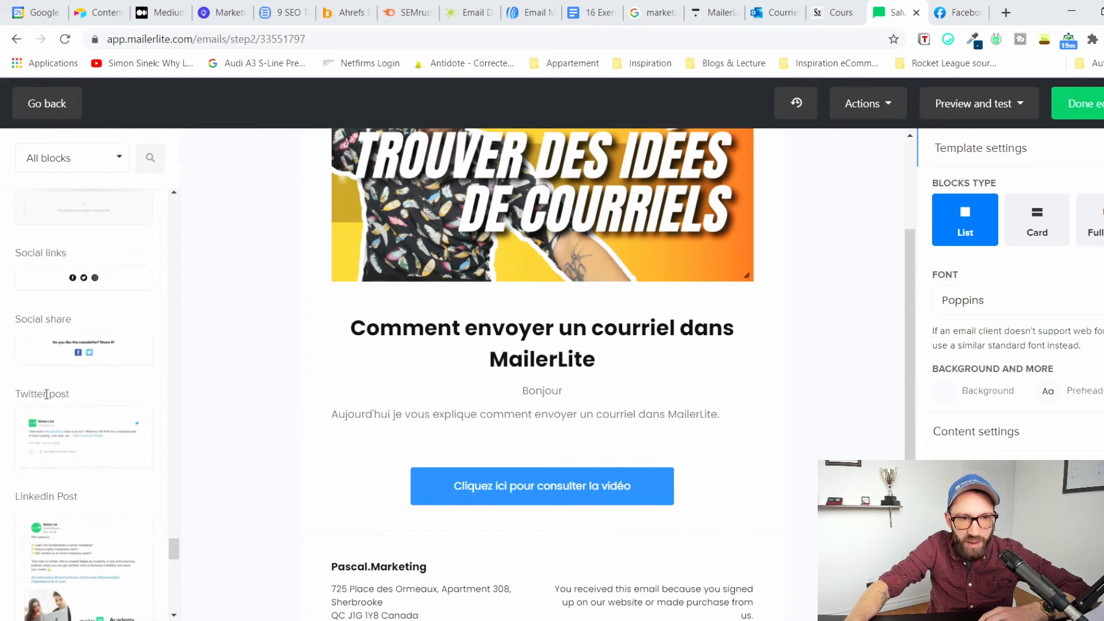
Add a Social links block below the video button and a Digital signature 2 block beneath it.
{"action": "scroll", "coordinate": [66, 403], "scroll_direction": "up", "scroll_amount": 3}
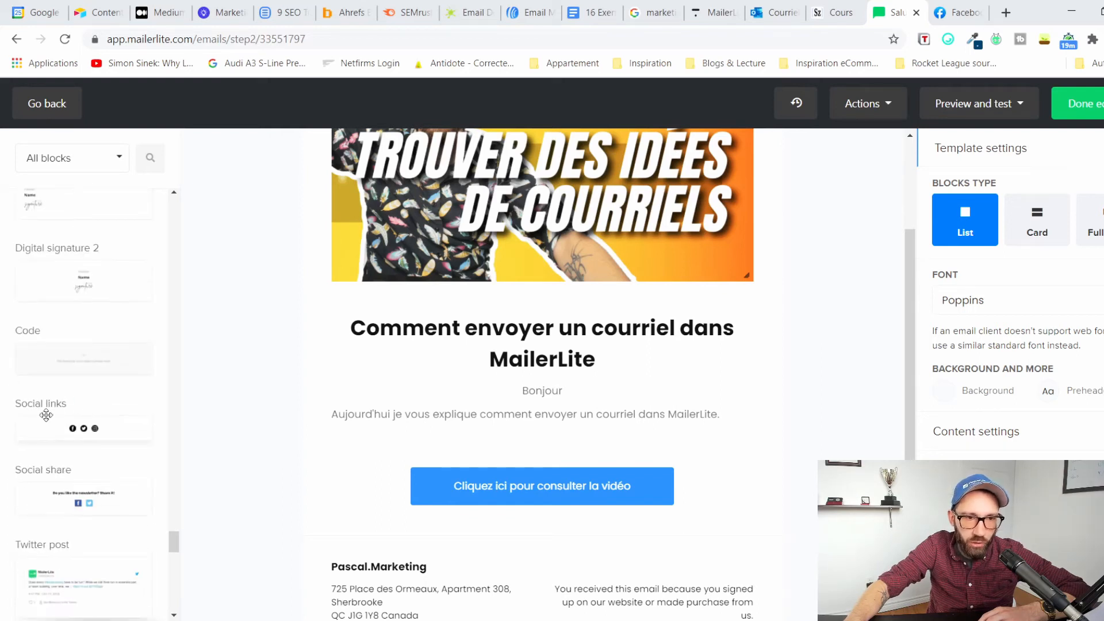
{"action": "mouse_move", "coordinate": [575, 539]}
{"action": "left_click_drag", "start_coordinate": [43, 427], "coordinate": [506, 322]}
{"action": "scroll", "coordinate": [101, 415], "scroll_direction": "up", "scroll_amount": 3}
{"action": "mouse_move", "coordinate": [100, 415]}
{"action": "left_mouse_down"}
{"action": "mouse_move", "coordinate": [92, 422]}
{"action": "mouse_move", "coordinate": [703, 402]}
{"action": "mouse_move", "coordinate": [653, 483]}
{"action": "left_mouse_up"}
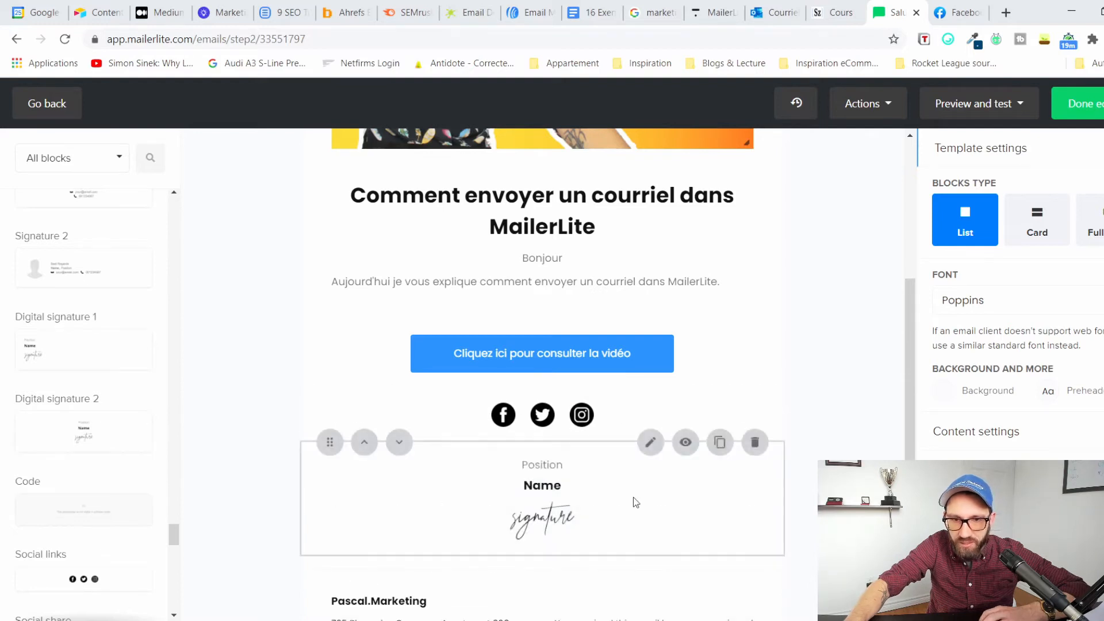
Add a Signature 2 block beneath the digital signature and look at its content settings.
{"action": "scroll", "coordinate": [54, 396], "scroll_direction": "up", "scroll_amount": 3}
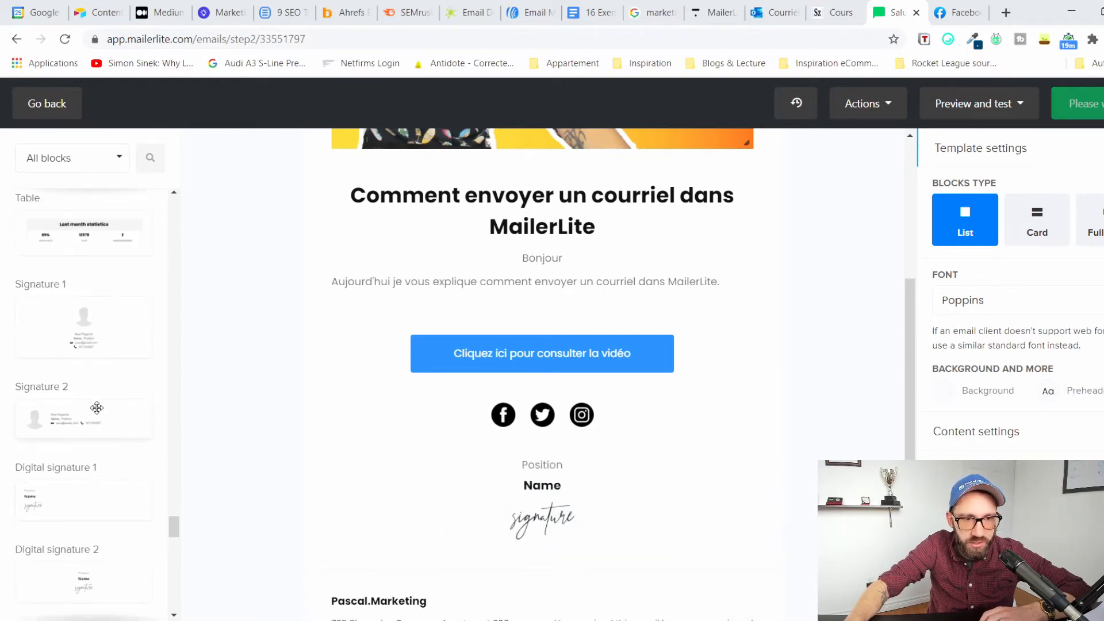
{"action": "mouse_move", "coordinate": [68, 415]}
{"action": "left_mouse_down"}
{"action": "mouse_move", "coordinate": [697, 353]}
{"action": "mouse_move", "coordinate": [587, 458]}
{"action": "mouse_move", "coordinate": [543, 612]}
{"action": "mouse_move", "coordinate": [420, 450]}
{"action": "left_mouse_up"}
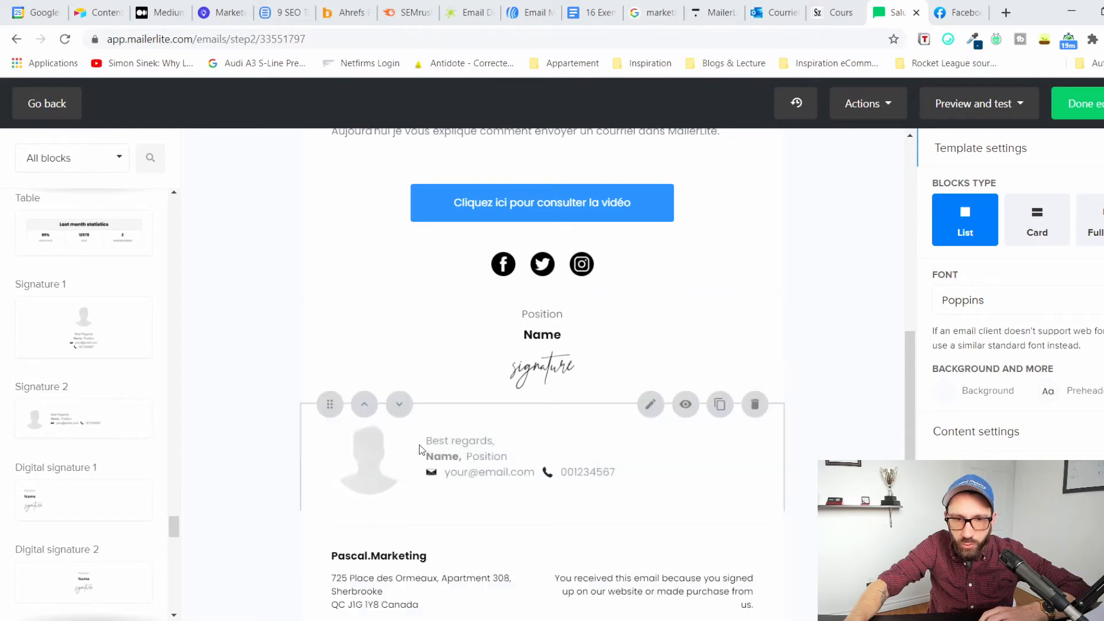
{"action": "left_click", "coordinate": [374, 456]}
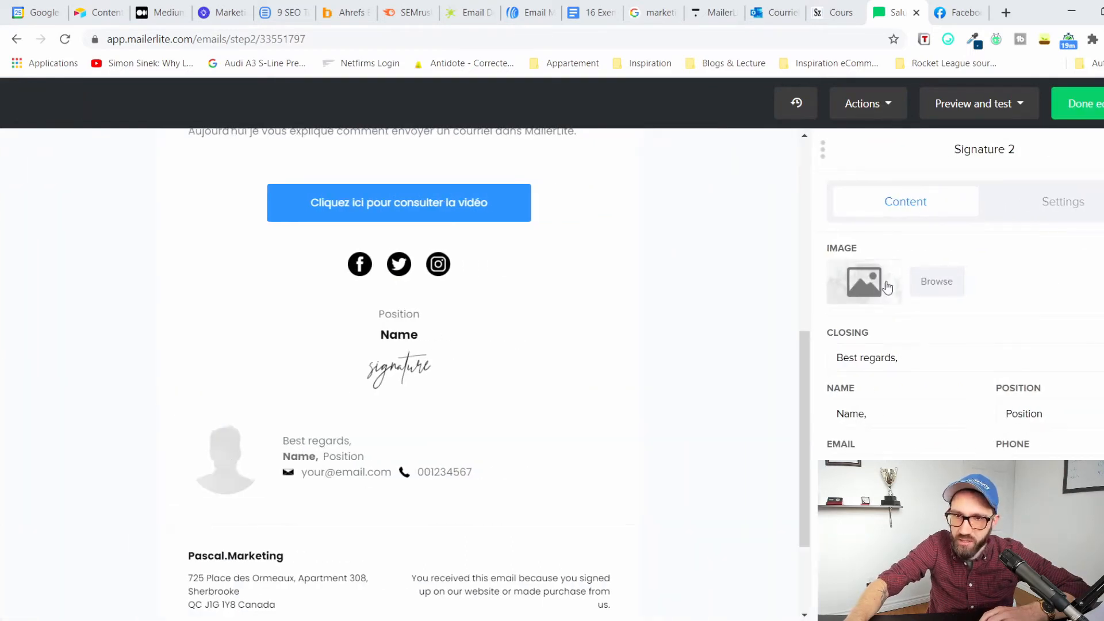
{"action": "left_click", "coordinate": [144, 403]}
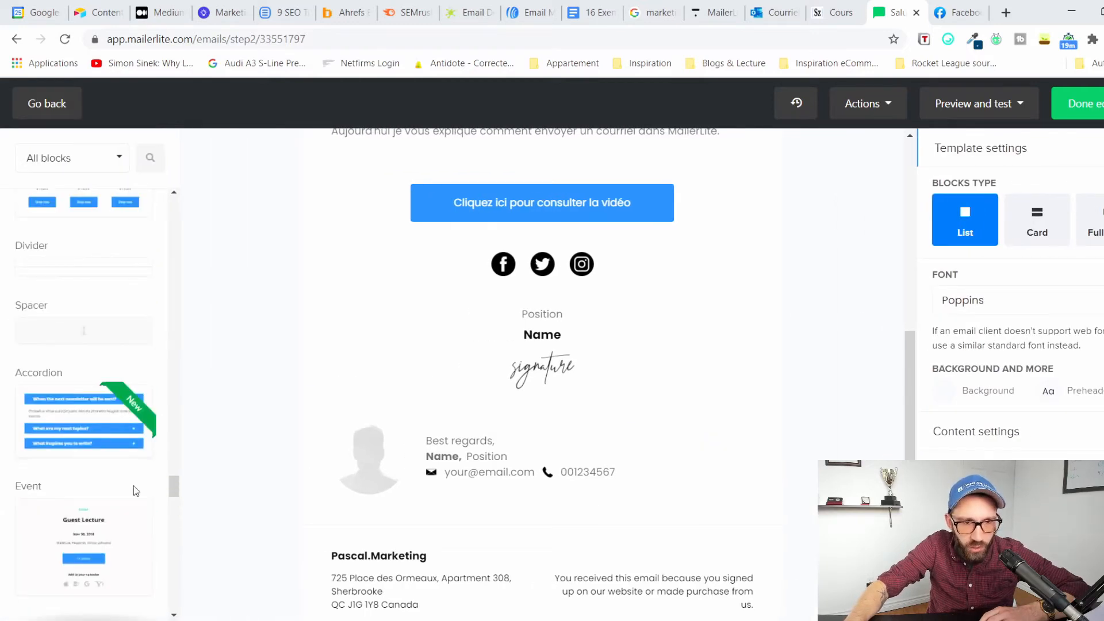
Add a 3 products block between the introductory text and the video button.
{"action": "scroll", "coordinate": [138, 473], "scroll_direction": "up", "scroll_amount": 3}
{"action": "left_click_drag", "start_coordinate": [83, 480], "coordinate": [614, 403]}
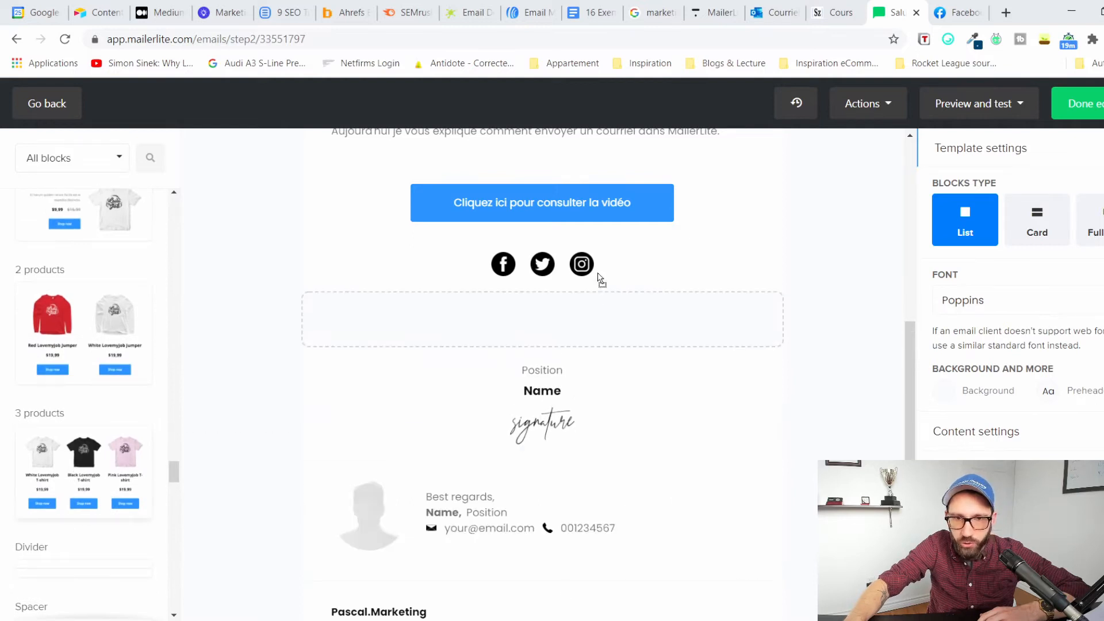
{"action": "left_click_drag", "start_coordinate": [600, 290], "coordinate": [592, 207]}
{"action": "scroll", "coordinate": [592, 207], "scroll_direction": "down", "scroll_amount": 3}
{"action": "scroll", "coordinate": [620, 328], "scroll_direction": "up", "scroll_amount": 10}
{"action": "scroll", "coordinate": [634, 444], "scroll_direction": "down", "scroll_amount": 2}
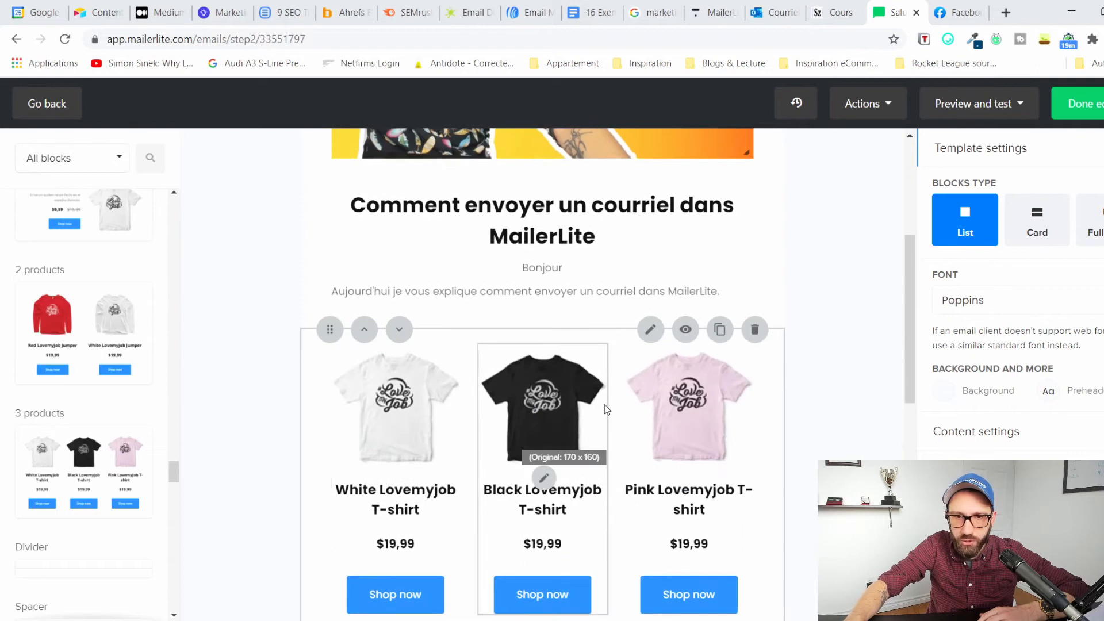
Change the title of the white T-shirt product to "Voici mon T-Shirt #1".
{"action": "scroll", "coordinate": [602, 410], "scroll_direction": "down", "scroll_amount": 1}
{"action": "left_click", "coordinate": [396, 320]}
{"action": "left_click", "coordinate": [920, 324]}
{"action": "triple_click", "coordinate": [879, 391]}
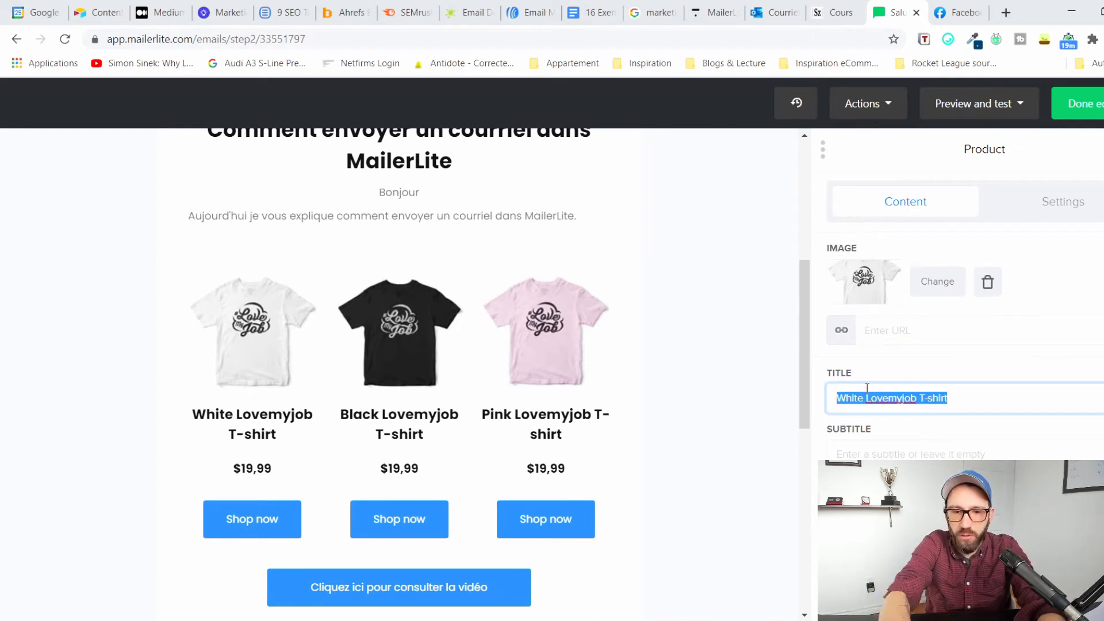
{"action": "type", "text": "Voici mon T-Shirt #1"}
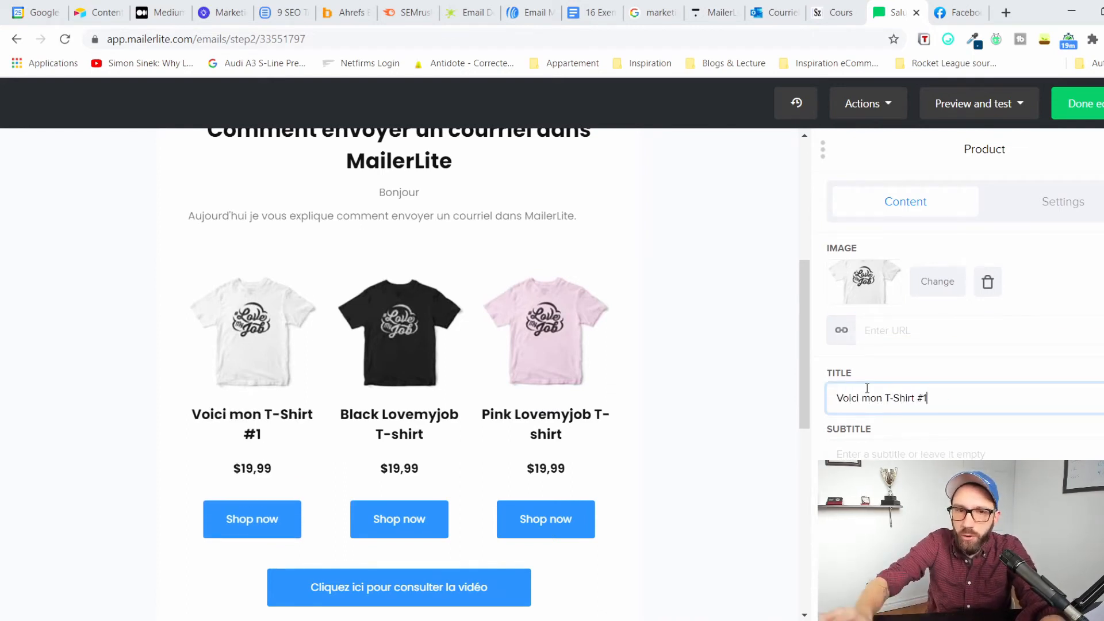
Set the white T-shirt product's price to 29.99 and leave its settings.
{"action": "scroll", "coordinate": [949, 346], "scroll_direction": "down", "scroll_amount": 4}
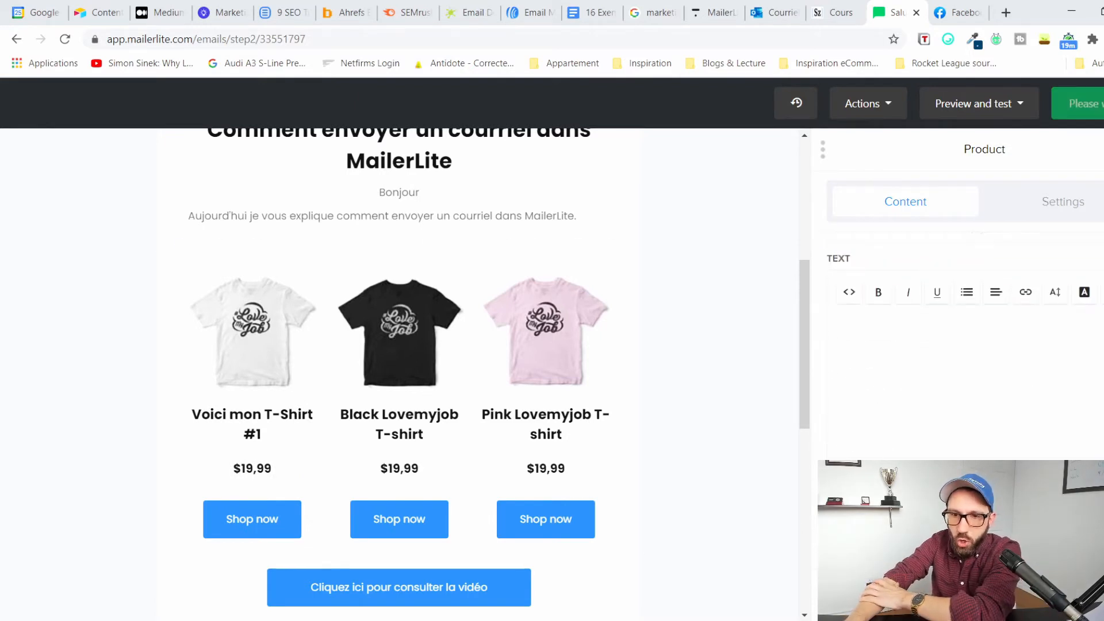
{"action": "type", "text": "29.999"}
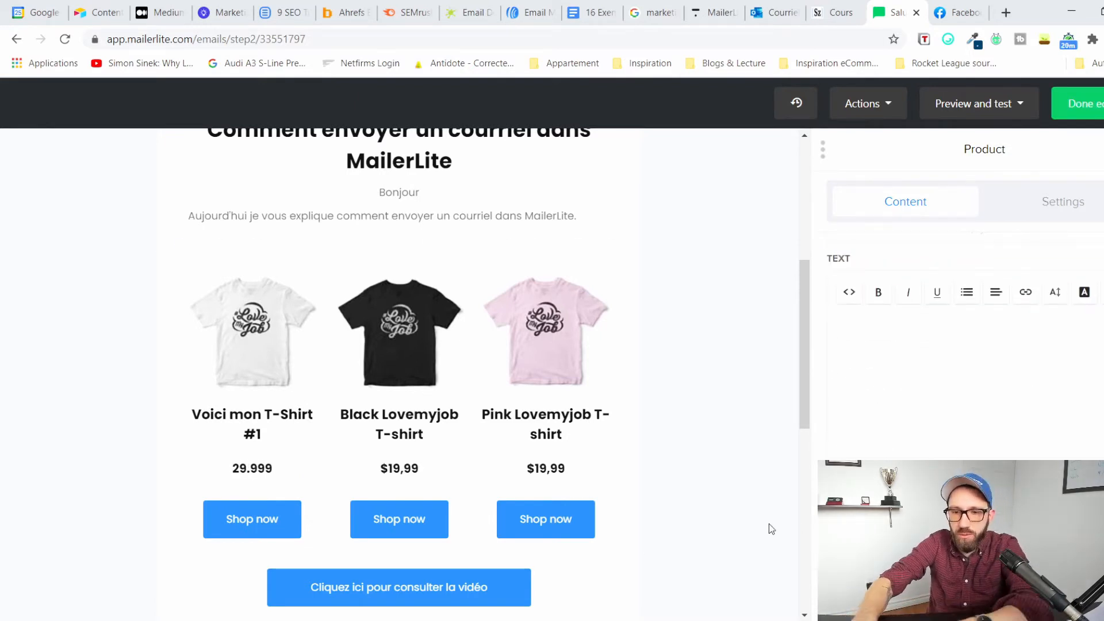
{"action": "key", "text": "BackSpace"}
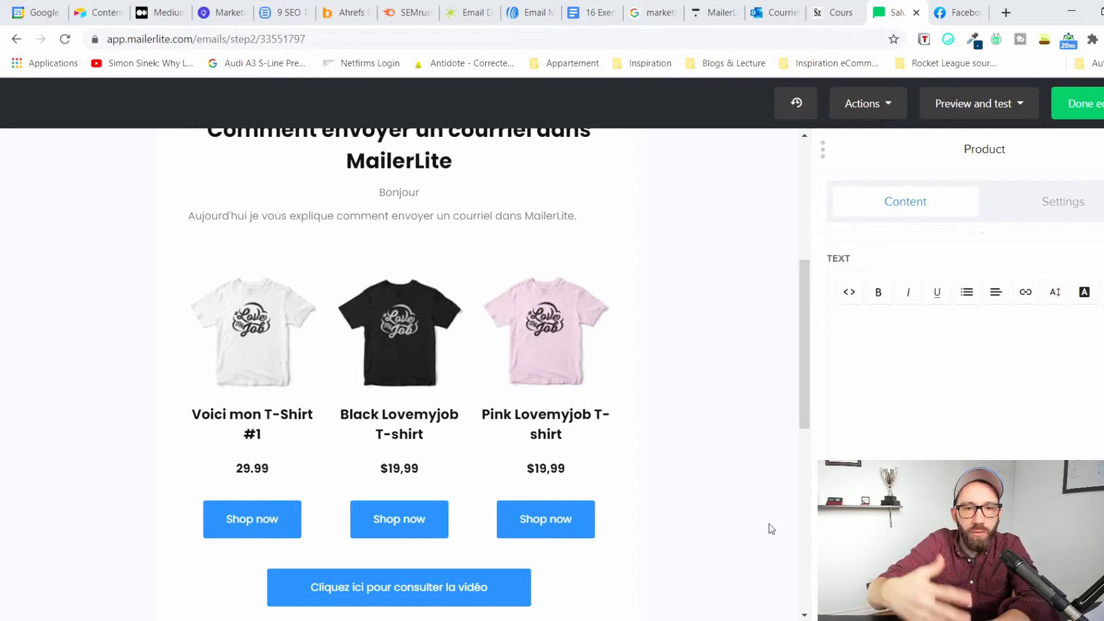
{"action": "scroll", "coordinate": [460, 518], "scroll_direction": "down", "scroll_amount": 3}
{"action": "scroll", "coordinate": [498, 505], "scroll_direction": "down", "scroll_amount": 3}
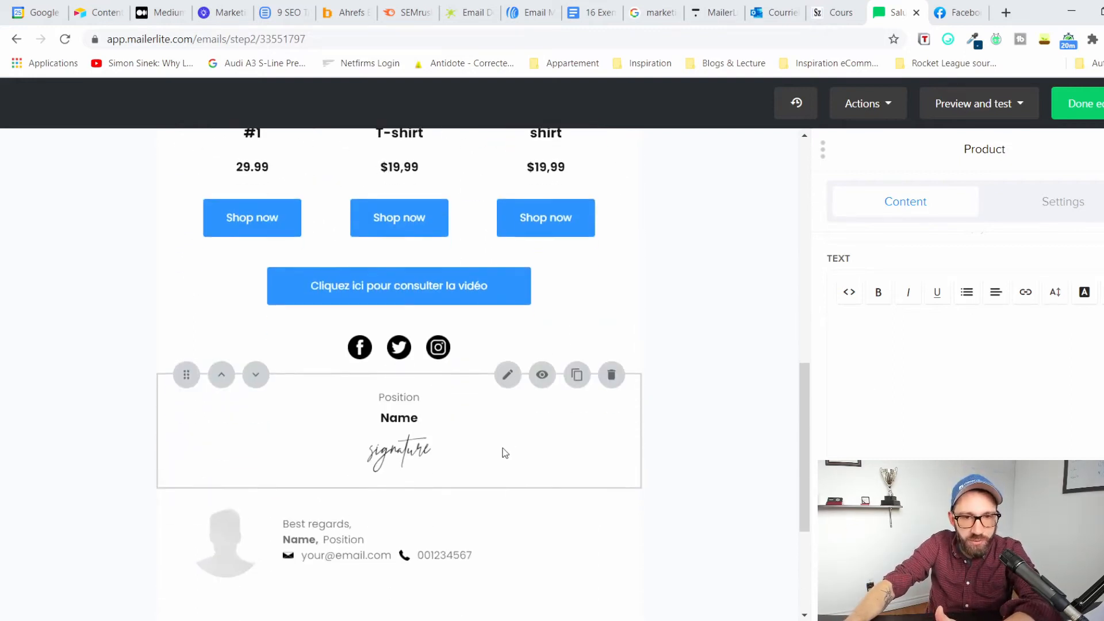
{"action": "scroll", "coordinate": [505, 451], "scroll_direction": "up", "scroll_amount": 10}
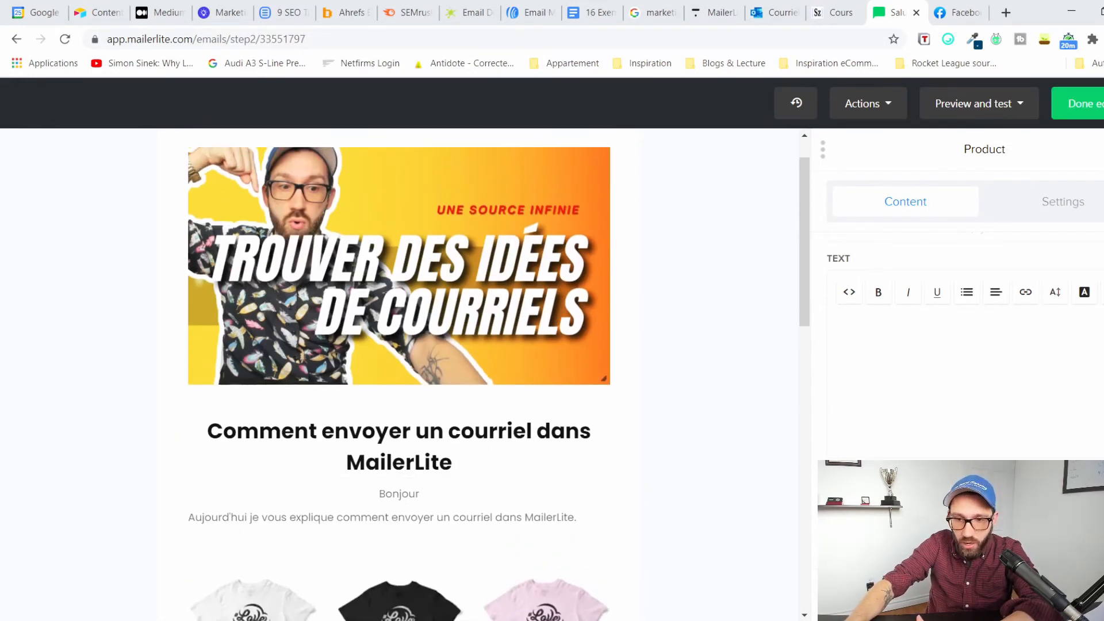
{"action": "left_click", "coordinate": [655, 346]}
Add a Highlight 3 features block below the main heading and a Highlight 4 features block beneath it.
{"action": "scroll", "coordinate": [382, 308], "scroll_direction": "down", "scroll_amount": 4}
{"action": "scroll", "coordinate": [95, 307], "scroll_direction": "up", "scroll_amount": 10}
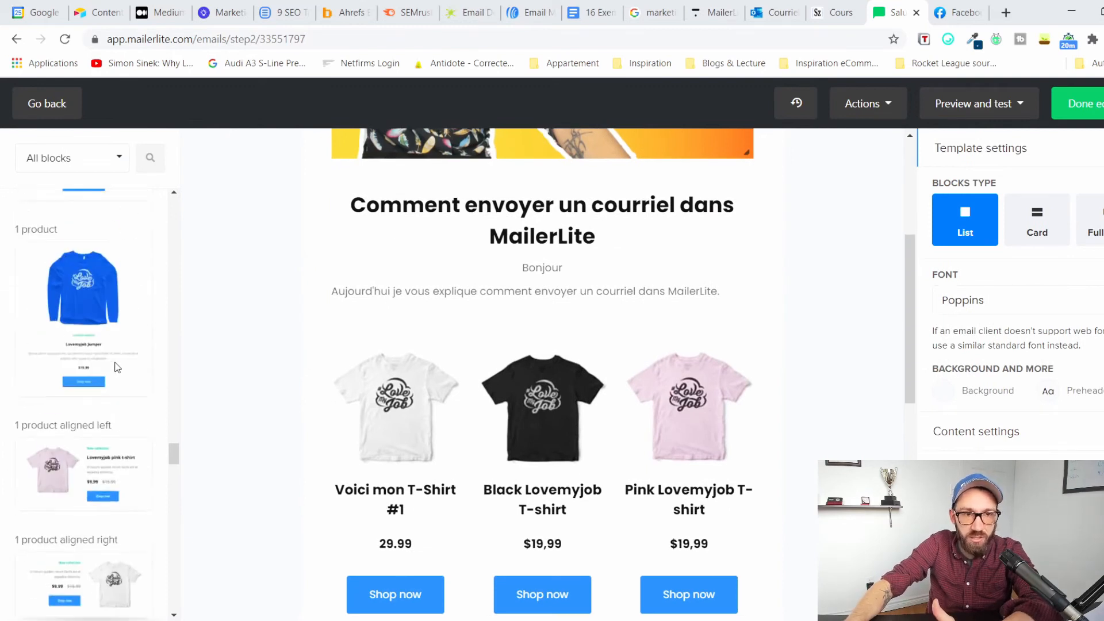
{"action": "scroll", "coordinate": [145, 394], "scroll_direction": "up", "scroll_amount": 8}
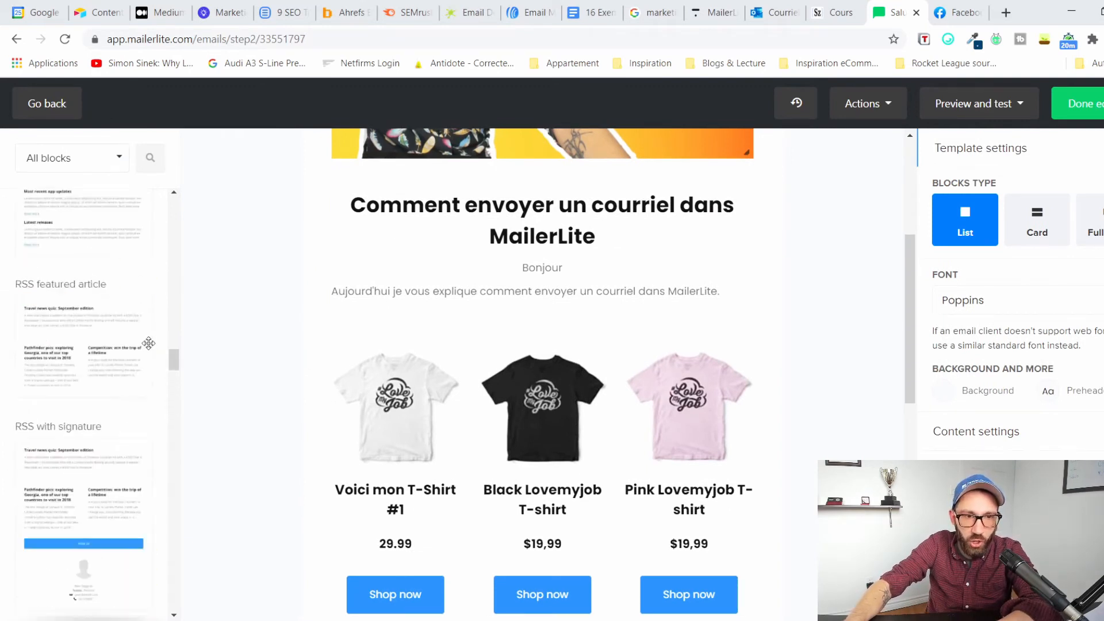
{"action": "scroll", "coordinate": [94, 390], "scroll_direction": "down", "scroll_amount": 3}
{"action": "left_click_drag", "start_coordinate": [83, 275], "coordinate": [621, 265]}
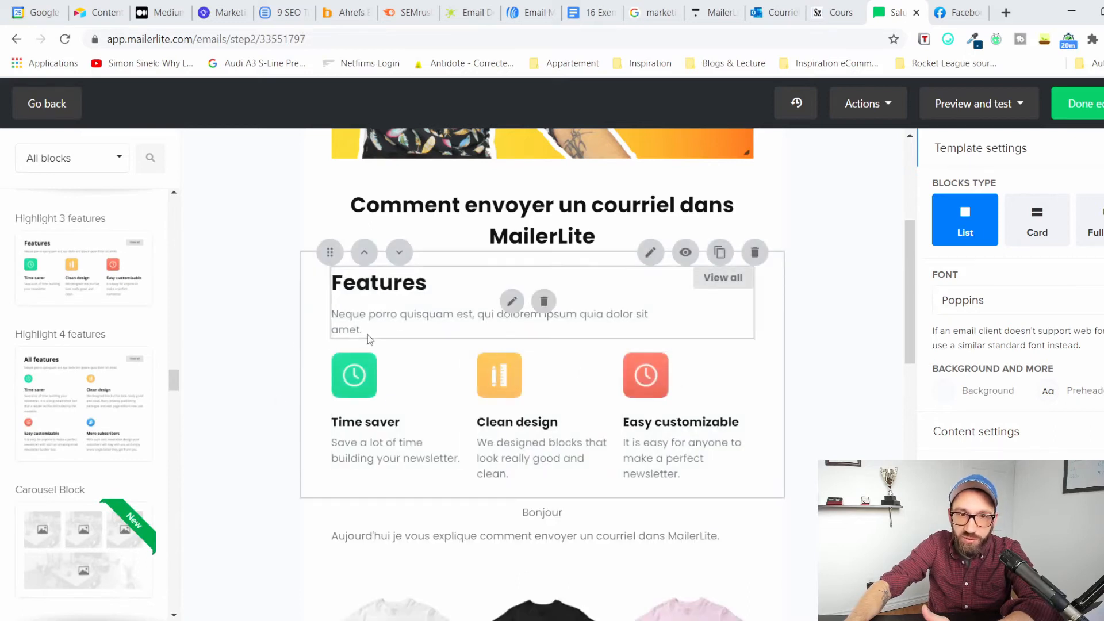
{"action": "left_click_drag", "start_coordinate": [81, 397], "coordinate": [562, 345]}
{"action": "scroll", "coordinate": [435, 421], "scroll_direction": "up", "scroll_amount": 6}
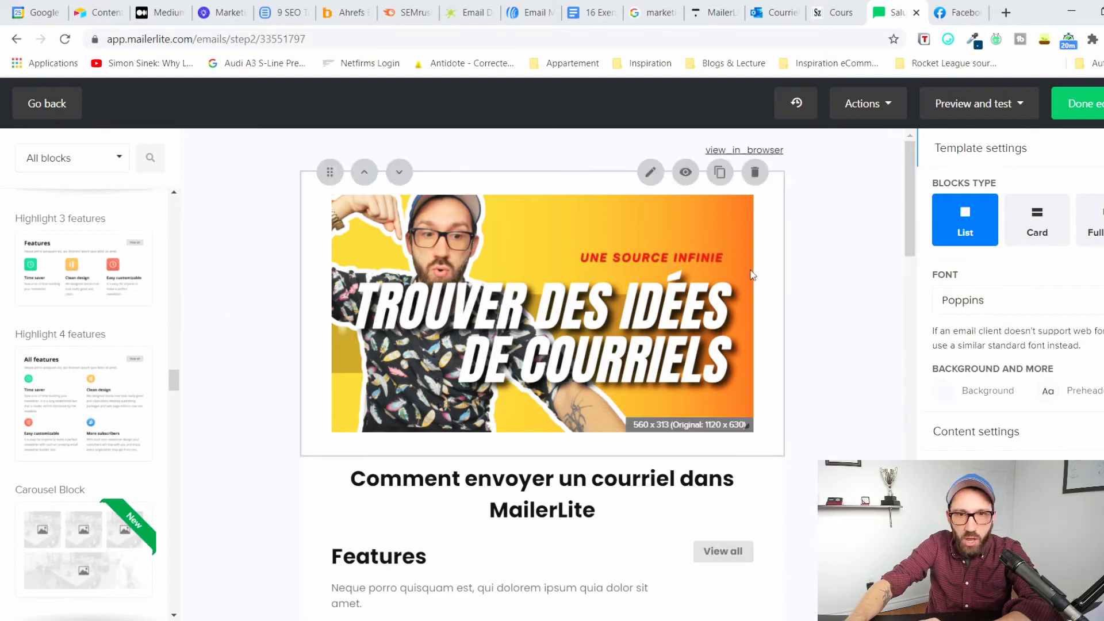
Open the email in preview mode and examine its desktop layout.
{"action": "left_click", "coordinate": [983, 109]}
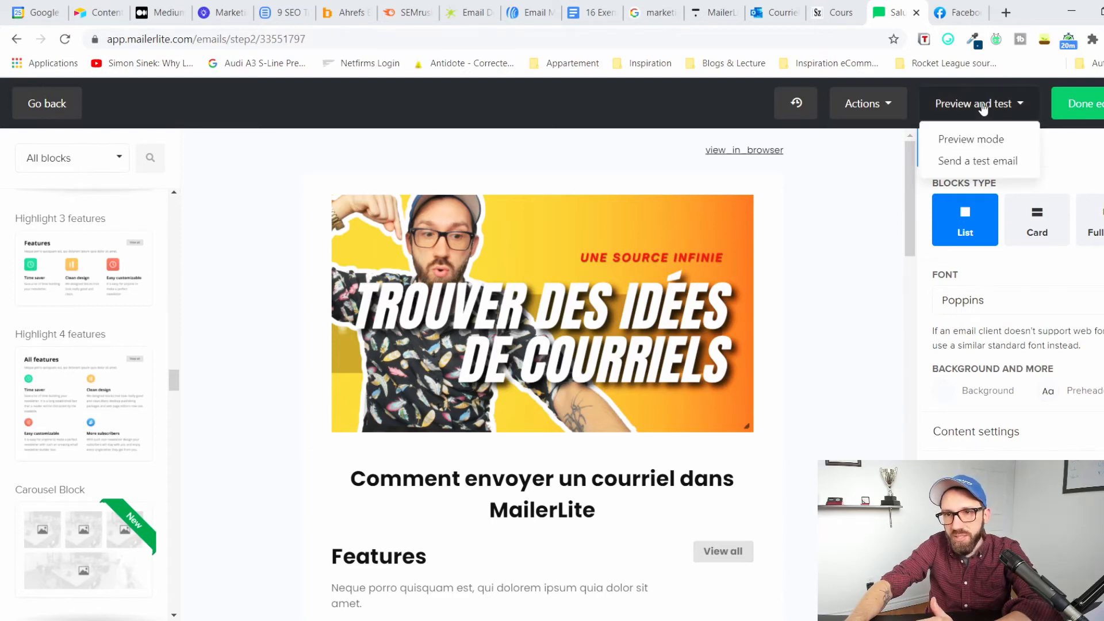
{"action": "left_click", "coordinate": [983, 141]}
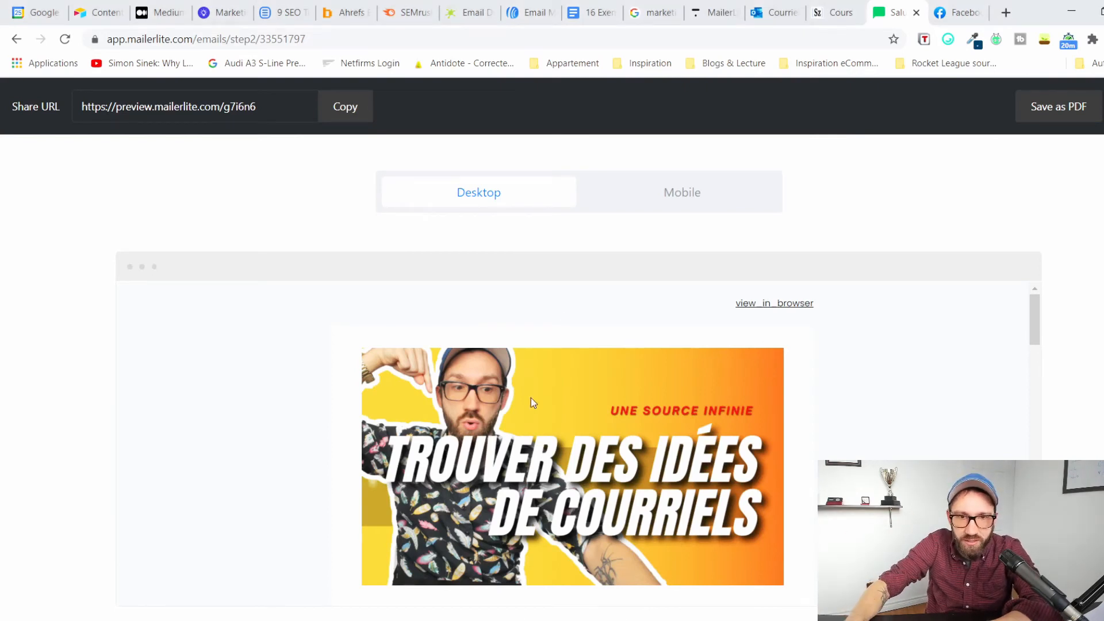
{"action": "scroll", "coordinate": [648, 387], "scroll_direction": "down", "scroll_amount": 20}
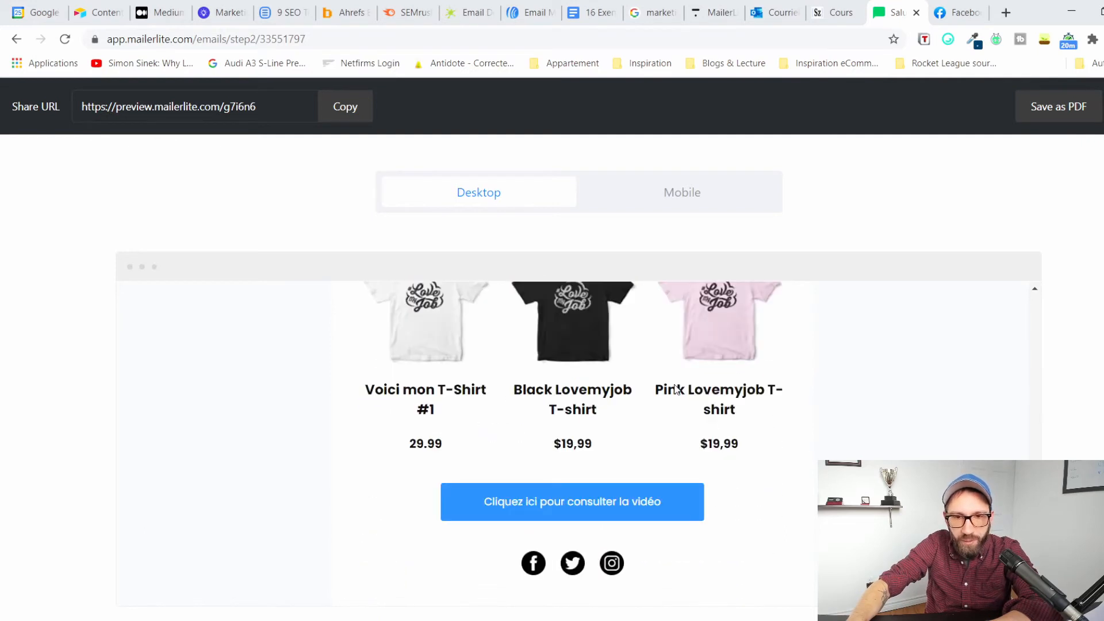
{"action": "scroll", "coordinate": [675, 386], "scroll_direction": "up", "scroll_amount": 20}
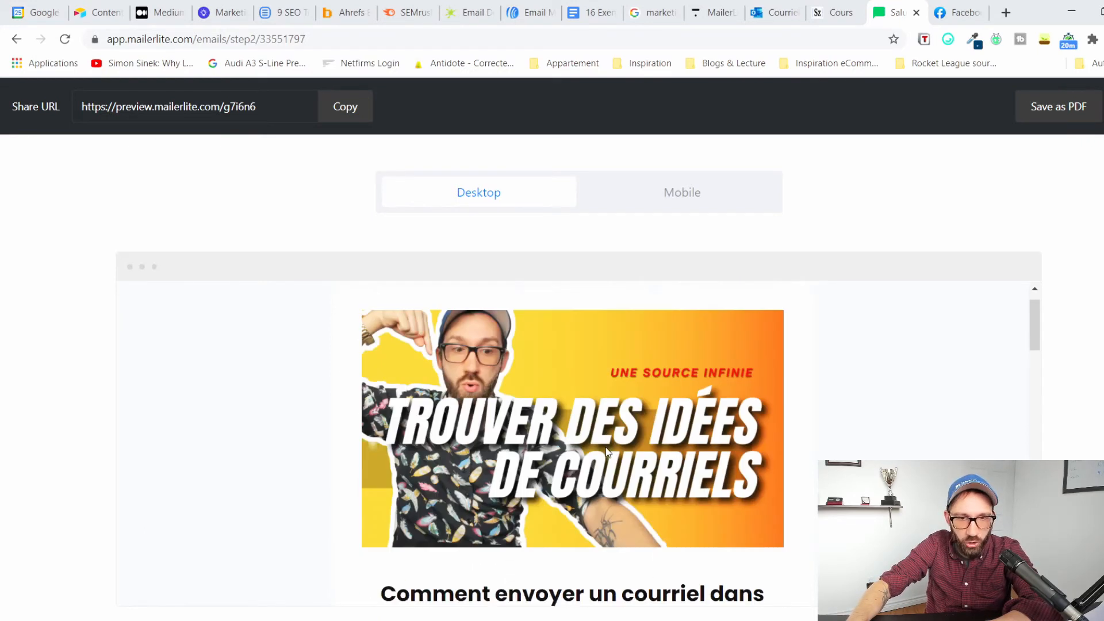
Examine the email's mobile layout down to the footer, return to the desktop version and exit the preview.
{"action": "left_click", "coordinate": [674, 194]}
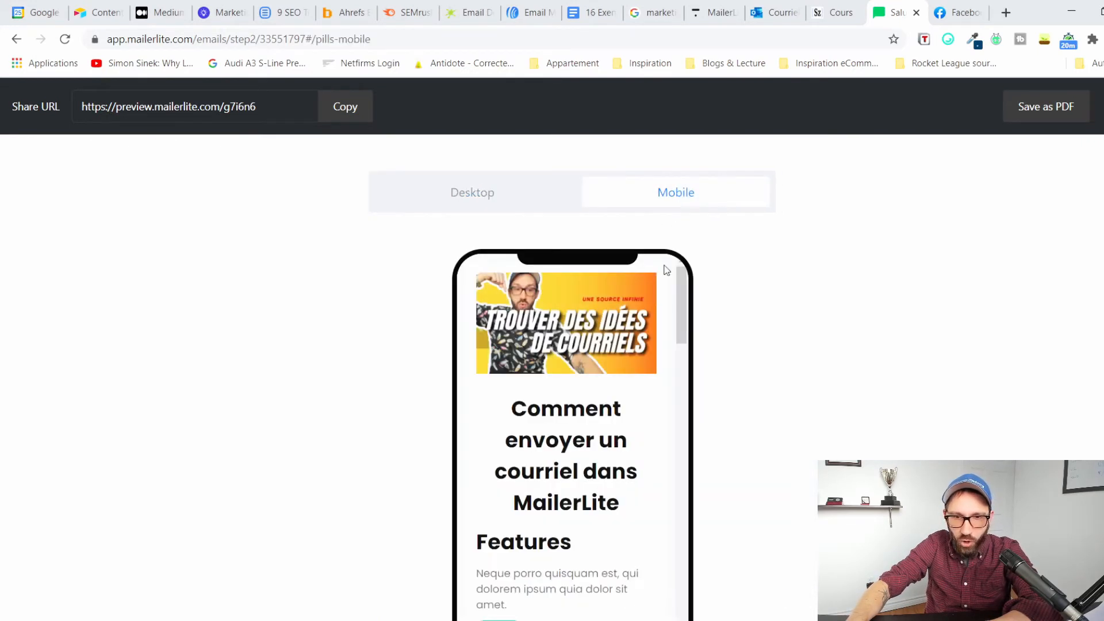
{"action": "scroll", "coordinate": [633, 351], "scroll_direction": "down", "scroll_amount": 20}
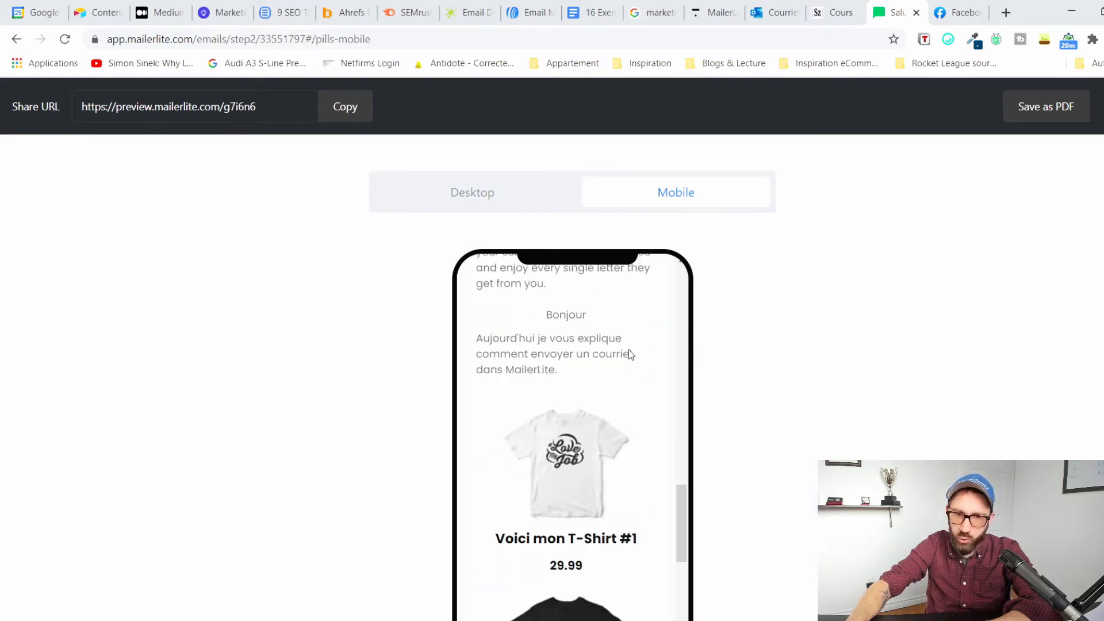
{"action": "scroll", "coordinate": [620, 397], "scroll_direction": "down", "scroll_amount": 2}
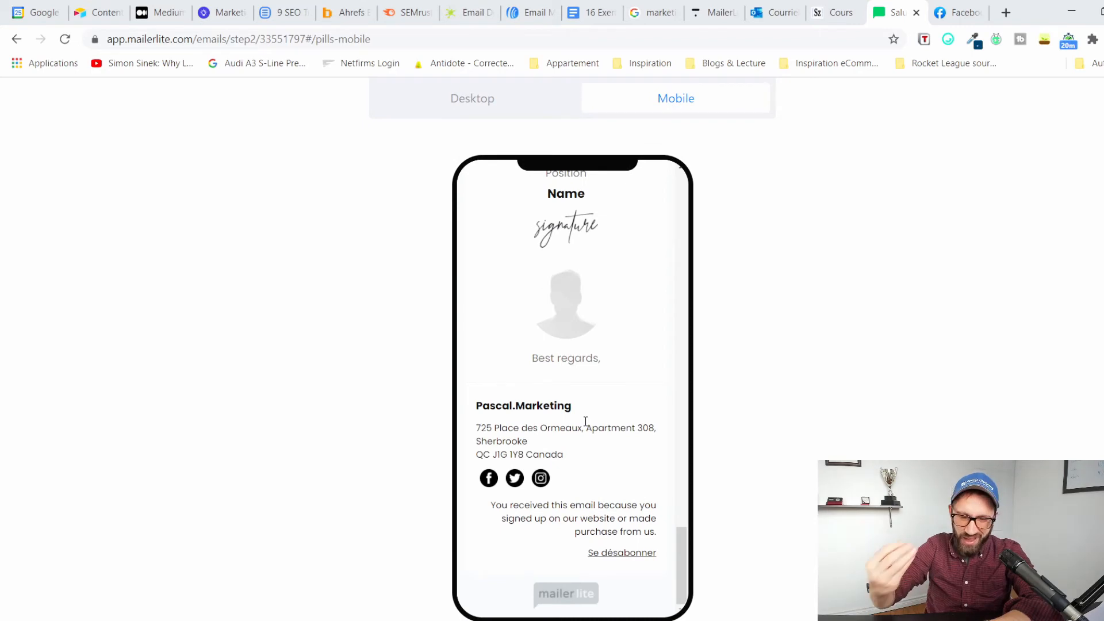
{"action": "scroll", "coordinate": [584, 424], "scroll_direction": "up", "scroll_amount": 5}
{"action": "left_click", "coordinate": [481, 92]}
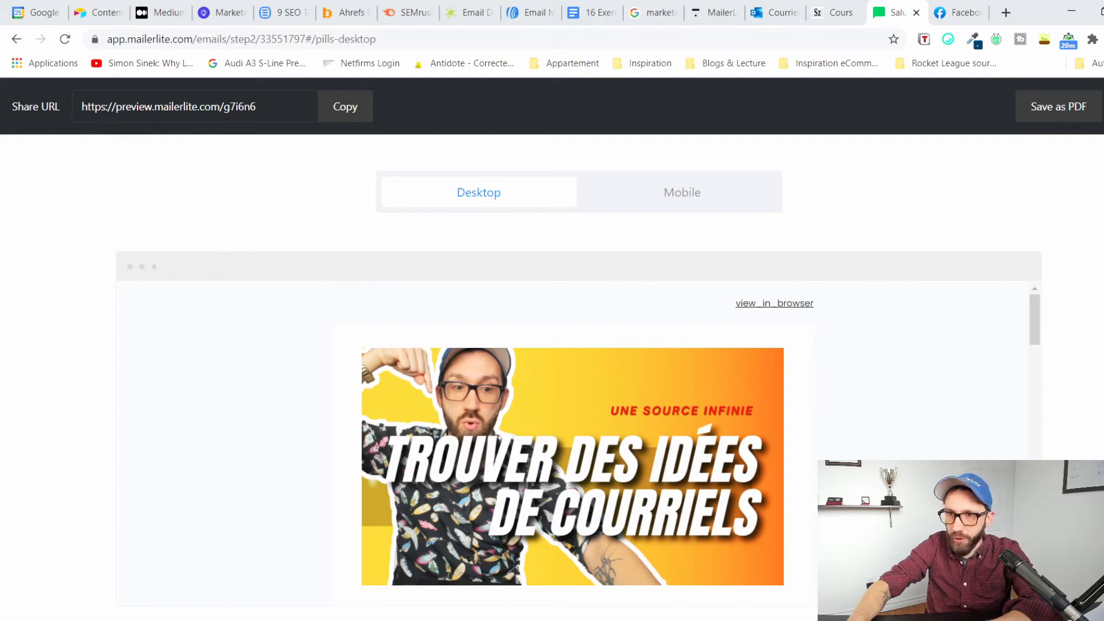
{"action": "left_click", "coordinate": [1103, 106]}
Send a test email of the campaign to the sender's own e-mail address.
{"action": "left_click", "coordinate": [1029, 102]}
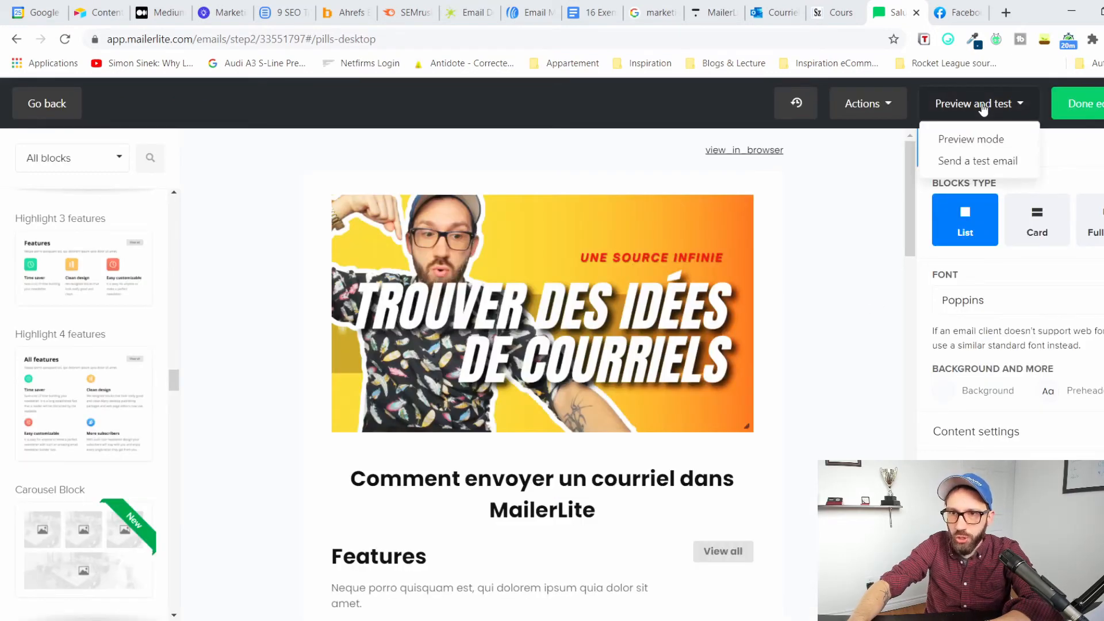
{"action": "left_click", "coordinate": [981, 161]}
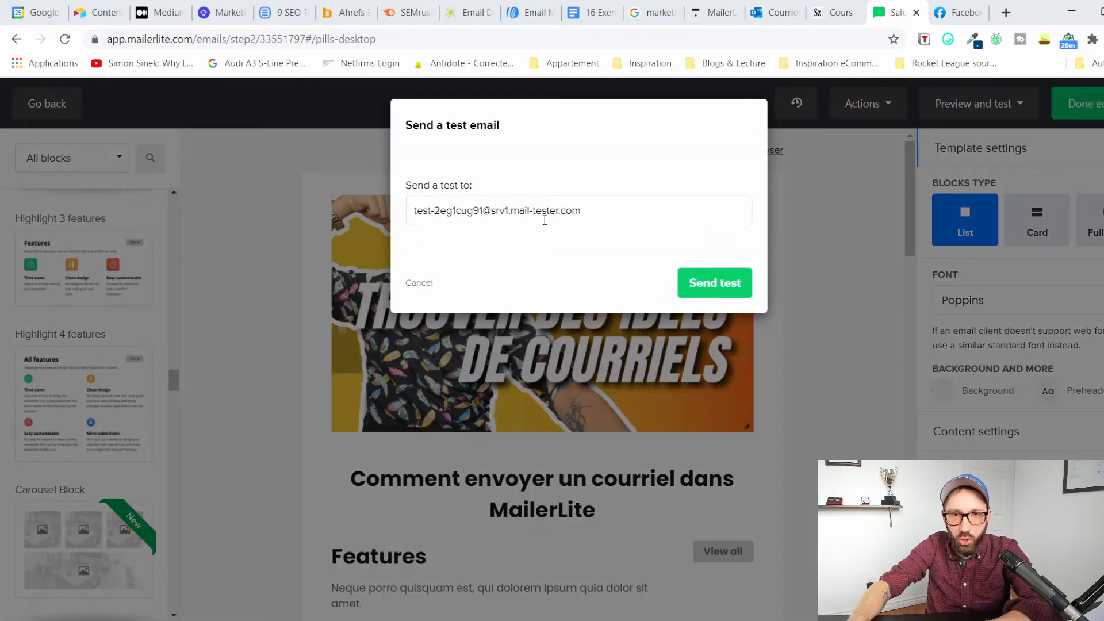
{"action": "triple_click", "coordinate": [545, 220]}
{"action": "type", "text": "p"}
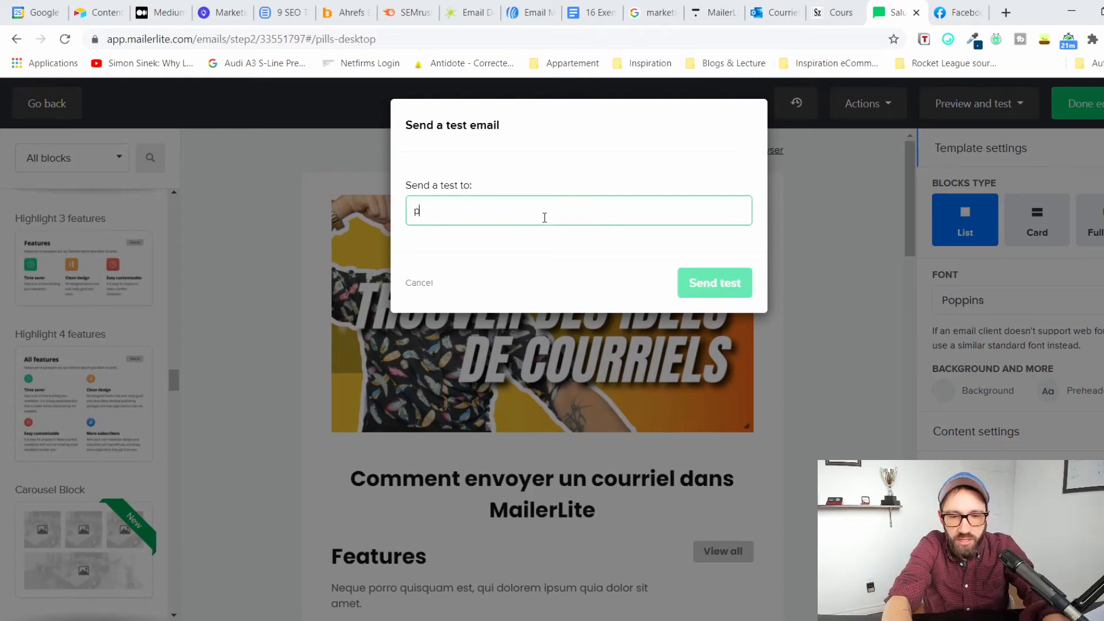
{"action": "type", "text": "ascal.ca"}
{"action": "key", "text": "Down"}
{"action": "key", "text": "Return"}
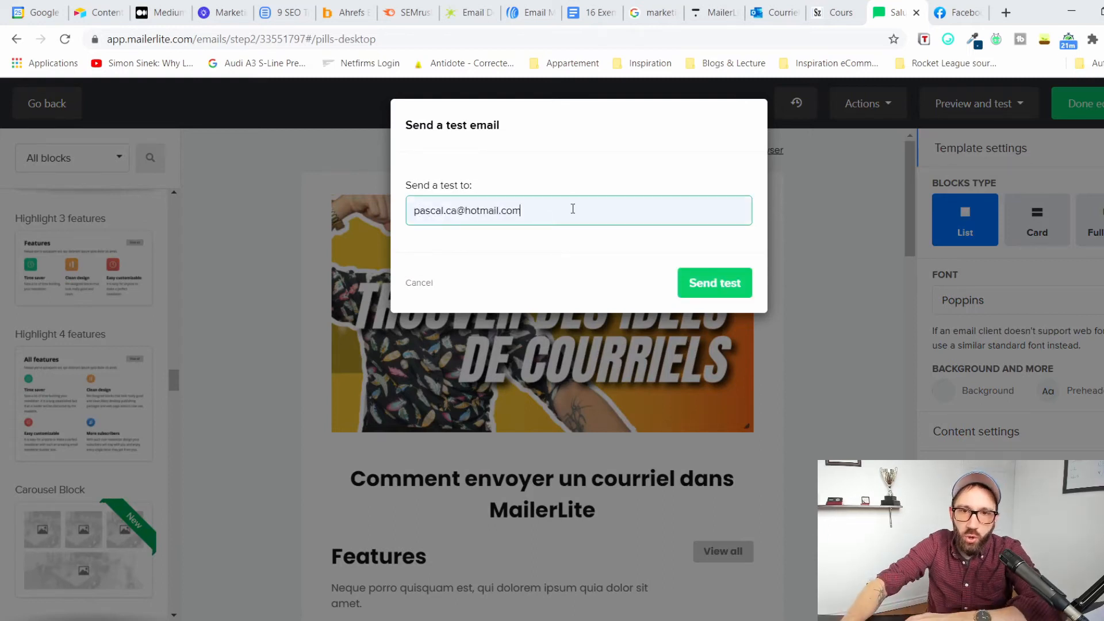
{"action": "left_click", "coordinate": [713, 286]}
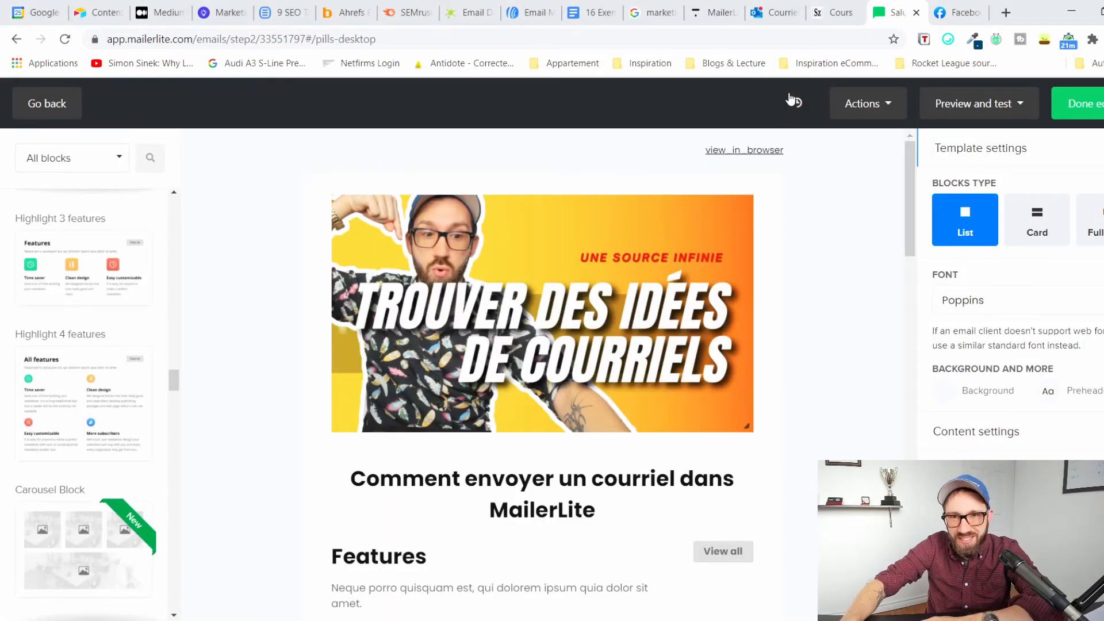
Look over the available actions and preview options, and finish editing the email to continue to the recipients.
{"action": "left_click", "coordinate": [860, 104]}
{"action": "left_click", "coordinate": [985, 105]}
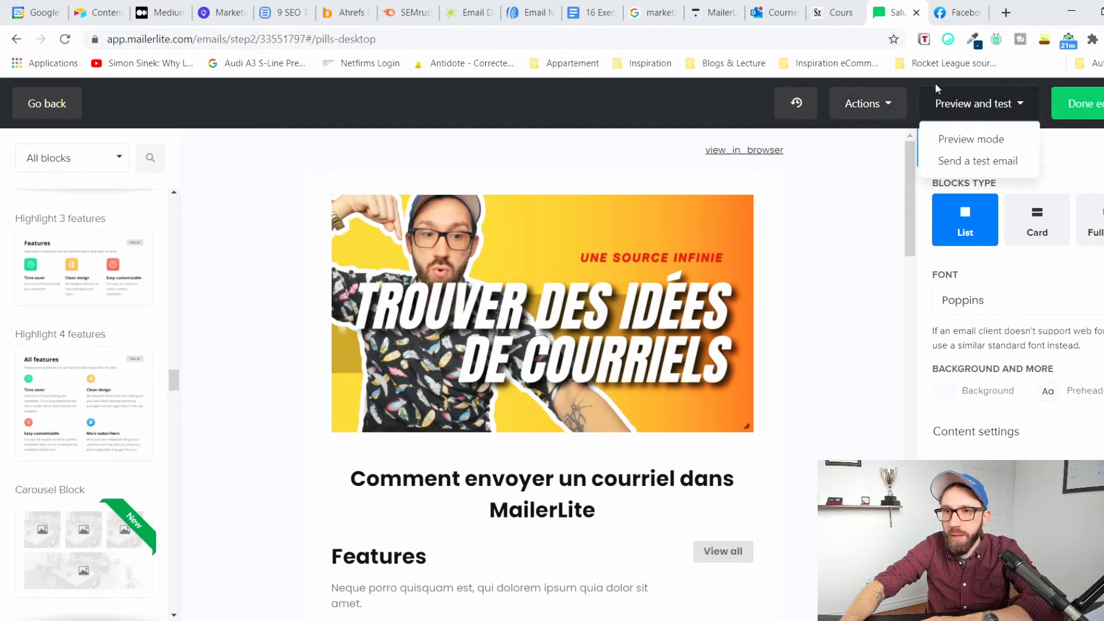
{"action": "left_click", "coordinate": [972, 139]}
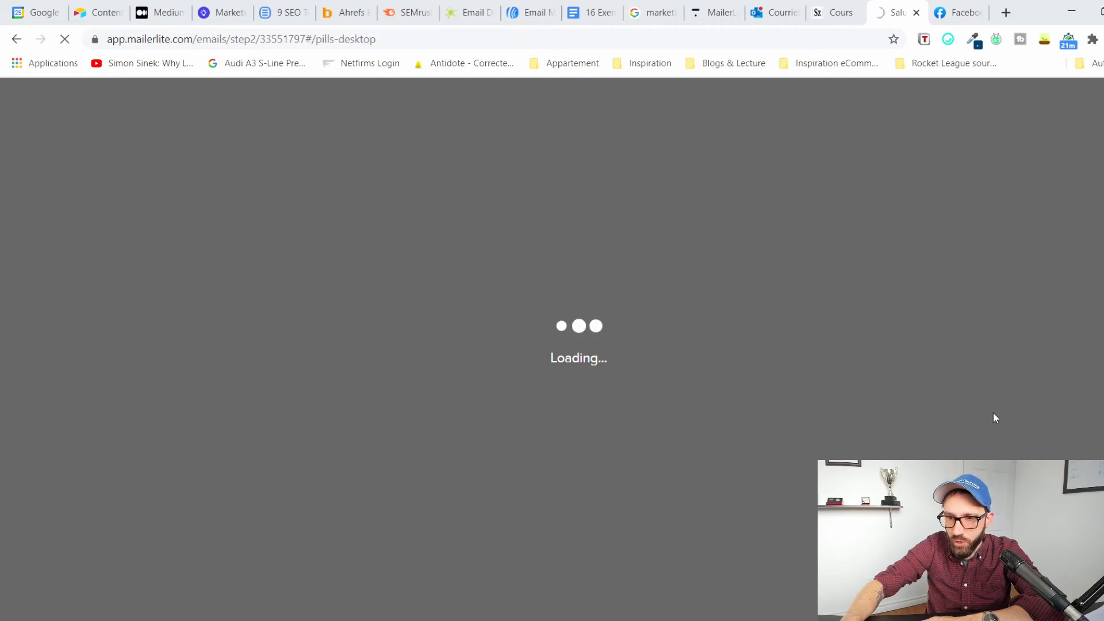
Switch to the Outlook mailbox and look for the test email in the inbox and the junk folder.
{"action": "left_click", "coordinate": [774, 12]}
{"action": "scroll", "coordinate": [446, 325], "scroll_direction": "down", "scroll_amount": 1}
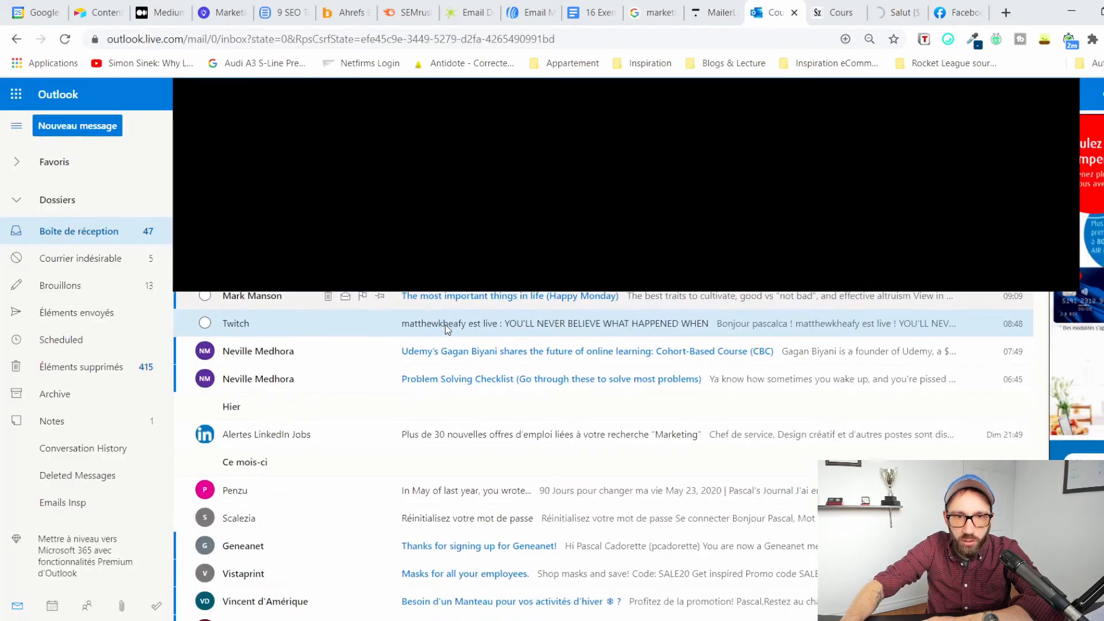
{"action": "scroll", "coordinate": [433, 417], "scroll_direction": "down", "scroll_amount": 1}
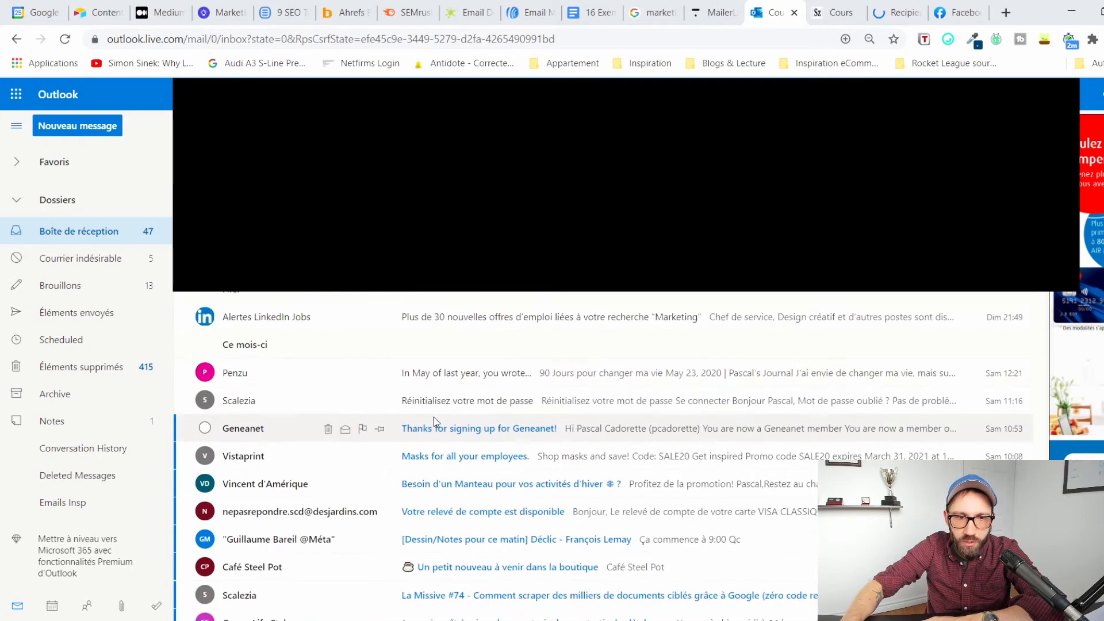
{"action": "scroll", "coordinate": [403, 379], "scroll_direction": "up", "scroll_amount": 2}
{"action": "left_click", "coordinate": [141, 259]}
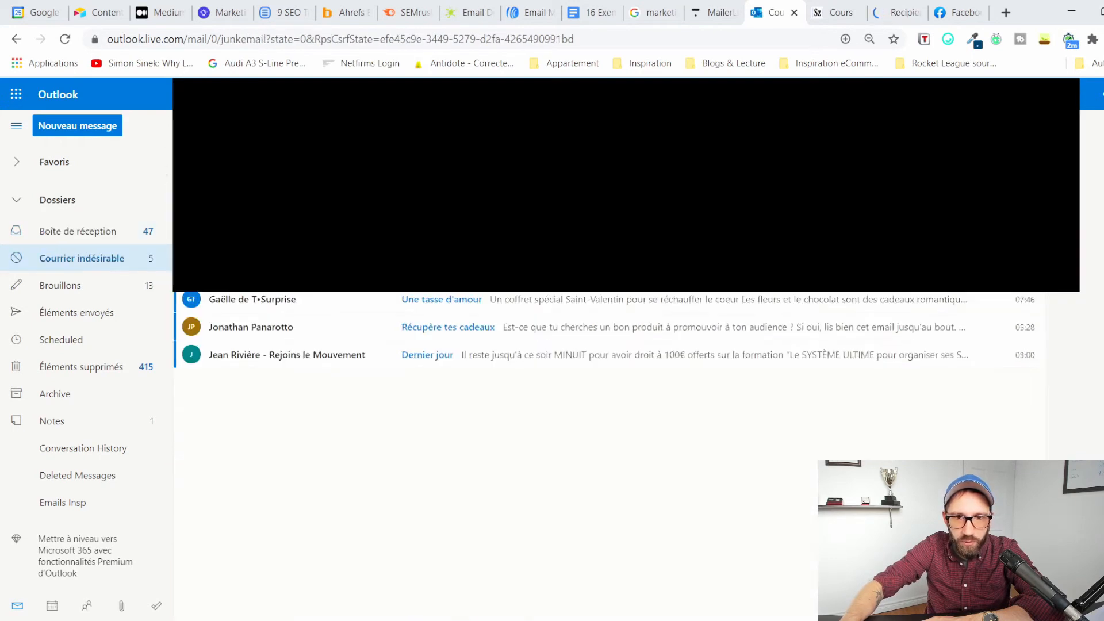
Open the test email from the junk folder and read through its text sections.
{"action": "left_click", "coordinate": [505, 249]}
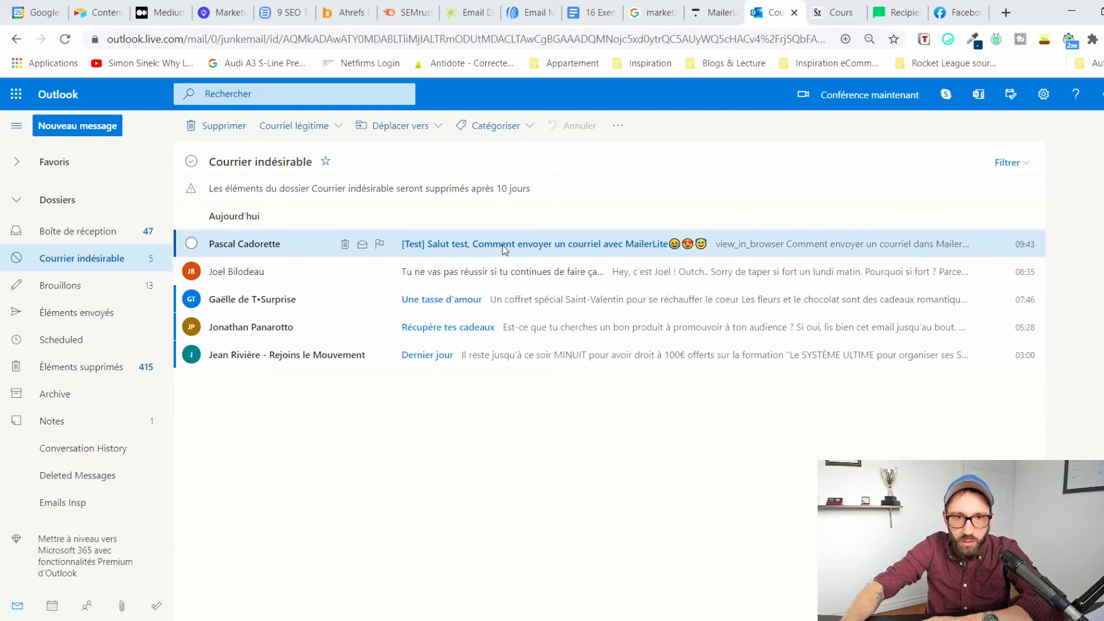
{"action": "scroll", "coordinate": [530, 294], "scroll_direction": "down", "scroll_amount": 6}
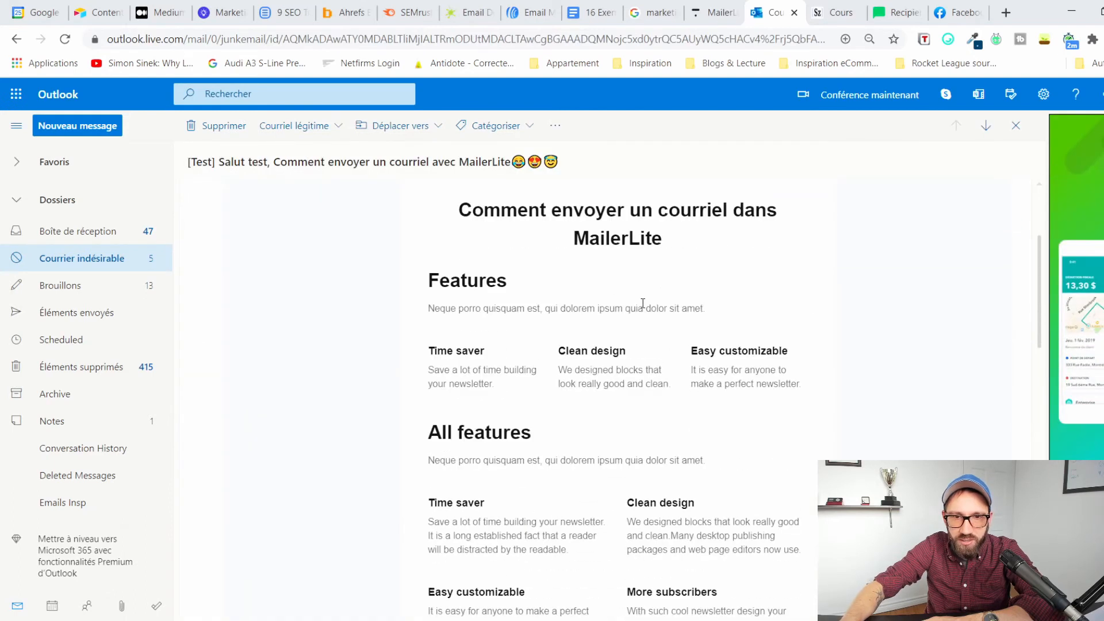
{"action": "scroll", "coordinate": [643, 303], "scroll_direction": "down", "scroll_amount": 6}
{"action": "scroll", "coordinate": [630, 346], "scroll_direction": "up", "scroll_amount": 10}
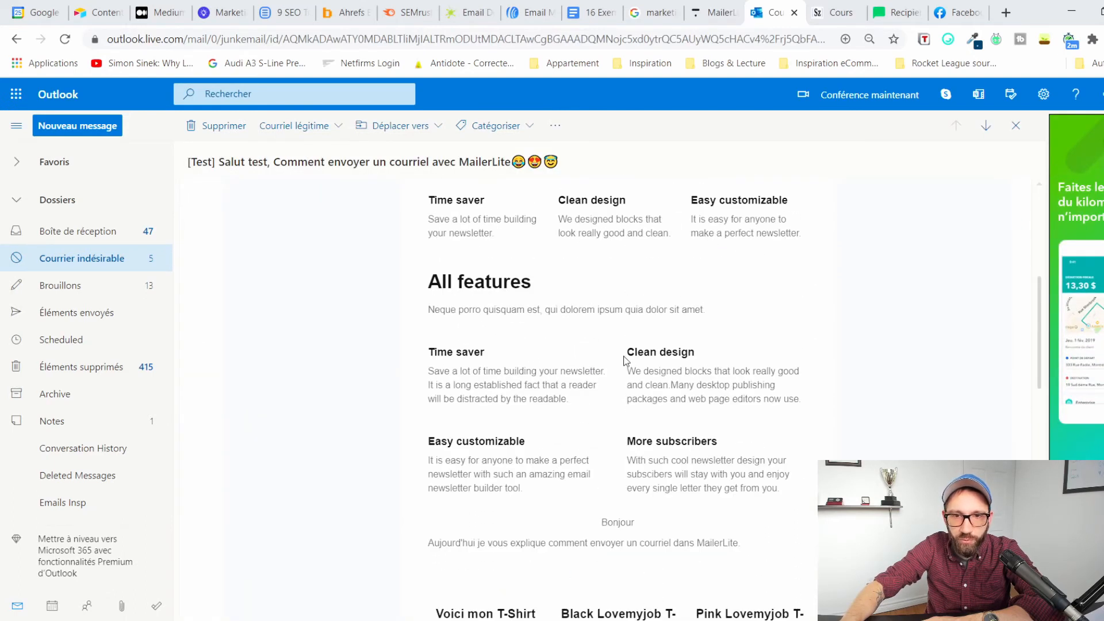
{"action": "scroll", "coordinate": [622, 357], "scroll_direction": "up", "scroll_amount": 5}
Show the test email's blocked images and examine the complete layout from the header image to the social icons.
{"action": "left_click", "coordinate": [553, 193]}
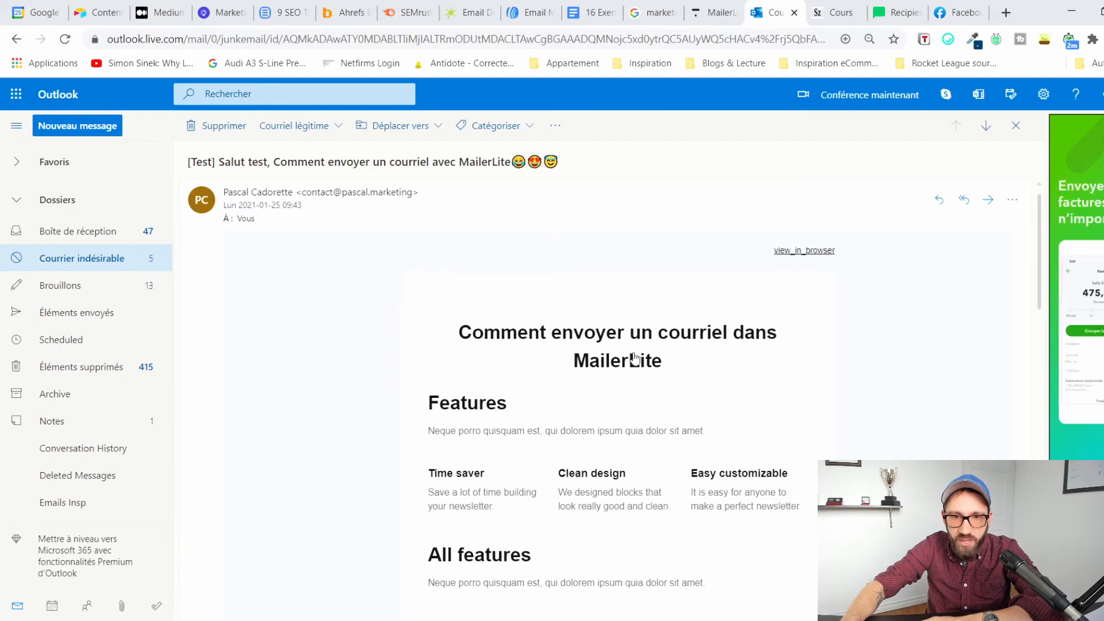
{"action": "scroll", "coordinate": [613, 490], "scroll_direction": "down", "scroll_amount": 15}
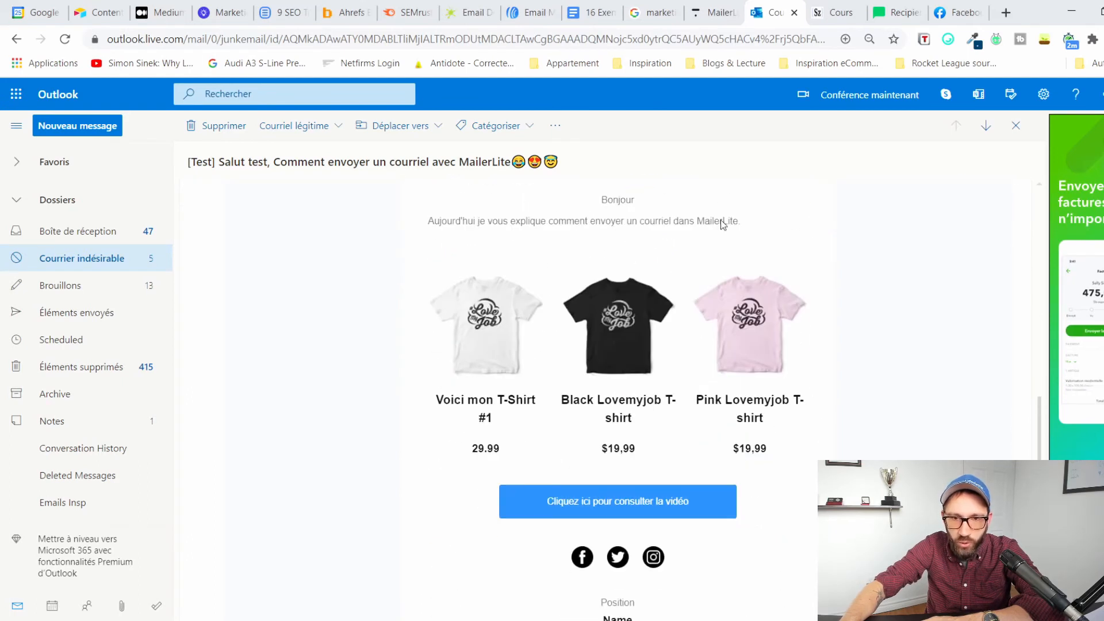
{"action": "scroll", "coordinate": [611, 443], "scroll_direction": "up", "scroll_amount": 10}
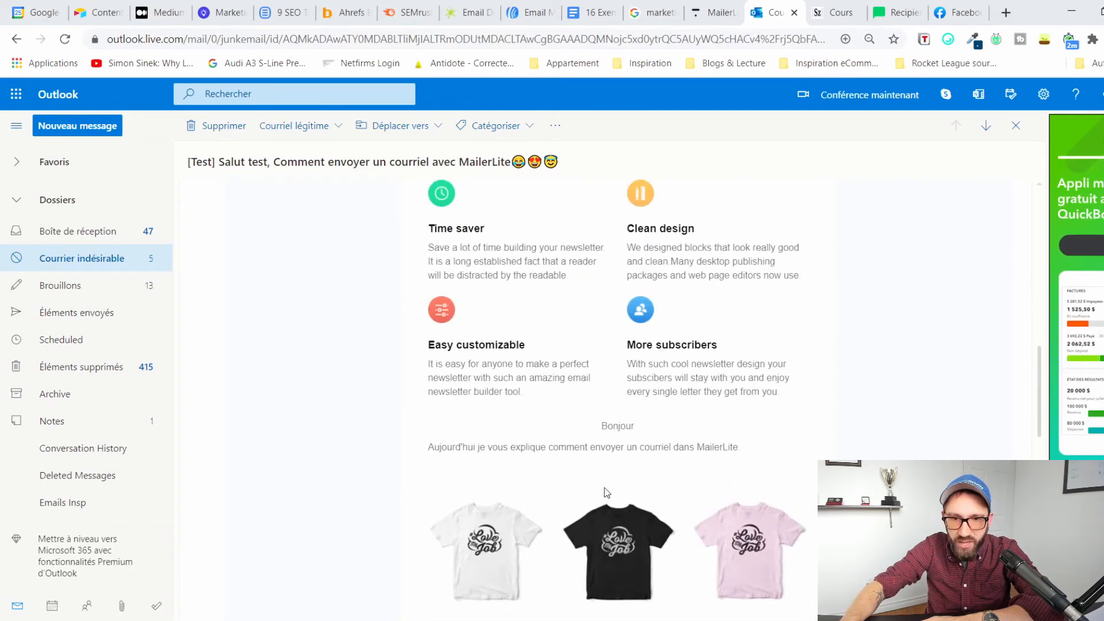
{"action": "scroll", "coordinate": [612, 443], "scroll_direction": "up", "scroll_amount": 5}
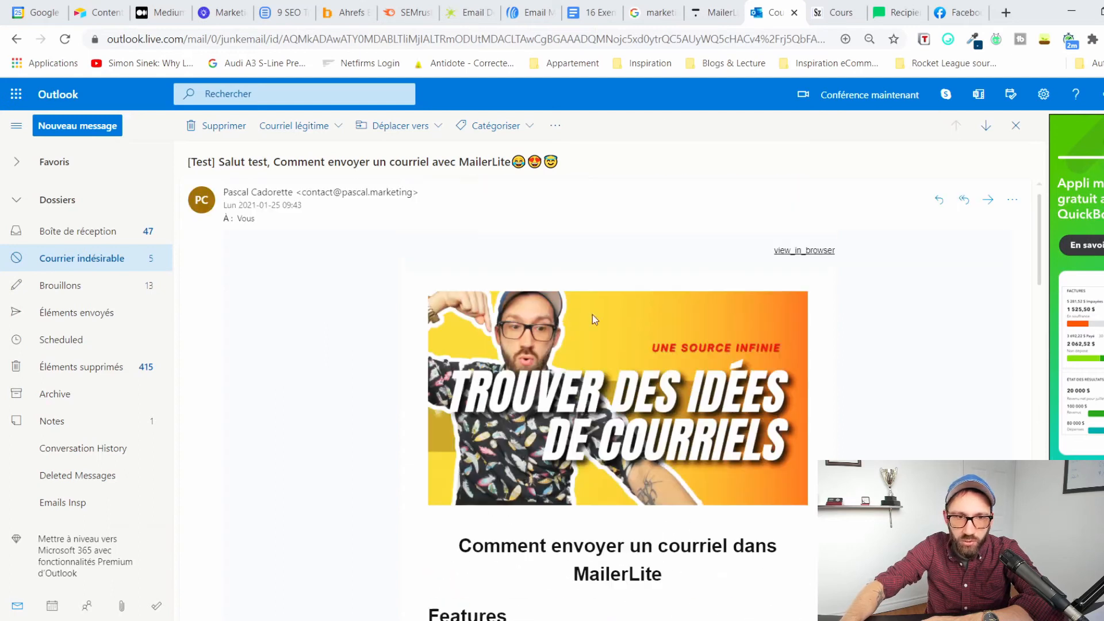
Switch back to MailerLite and look over the segments and groups available as campaign recipients.
{"action": "left_click", "coordinate": [904, 16]}
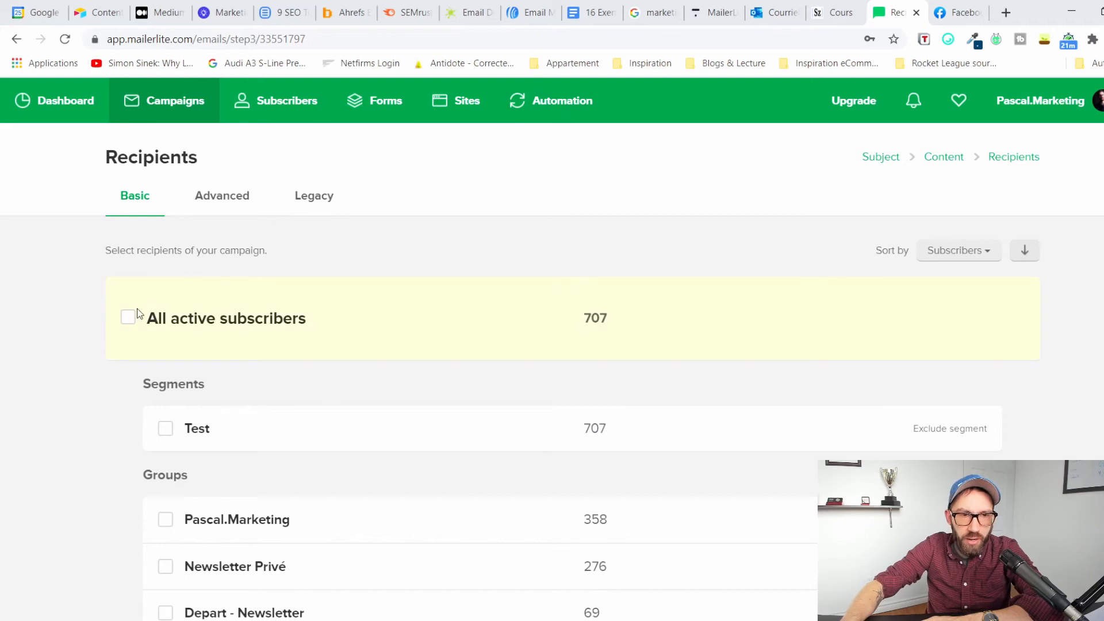
{"action": "scroll", "coordinate": [94, 338], "scroll_direction": "down", "scroll_amount": 10}
{"action": "scroll", "coordinate": [95, 340], "scroll_direction": "up", "scroll_amount": 10}
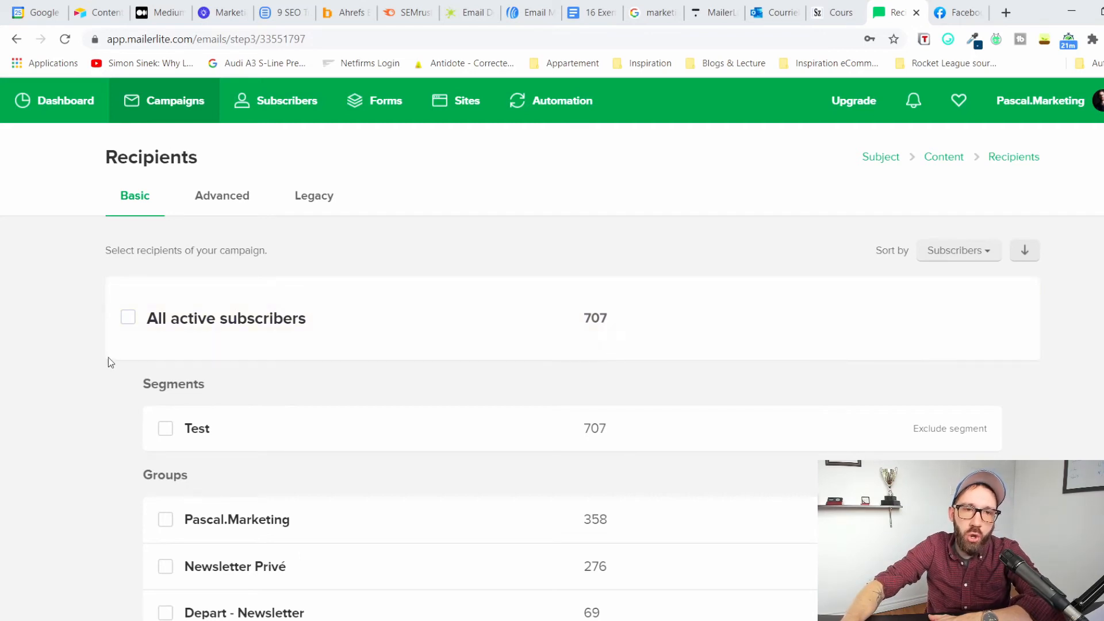
{"action": "left_click", "coordinate": [128, 320]}
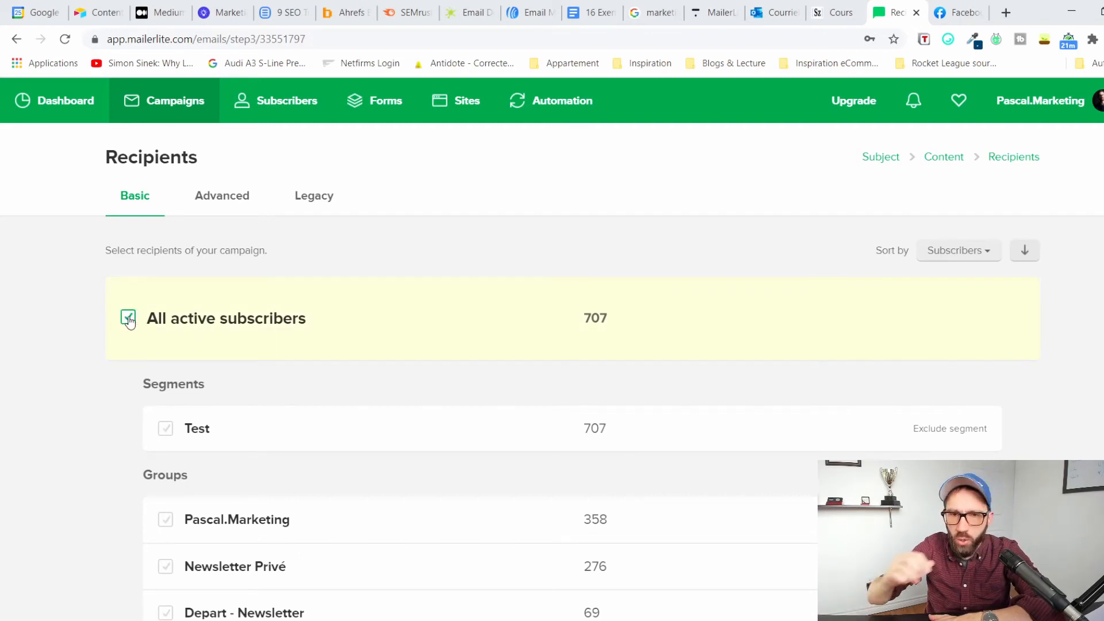
{"action": "scroll", "coordinate": [207, 320], "scroll_direction": "down", "scroll_amount": 5}
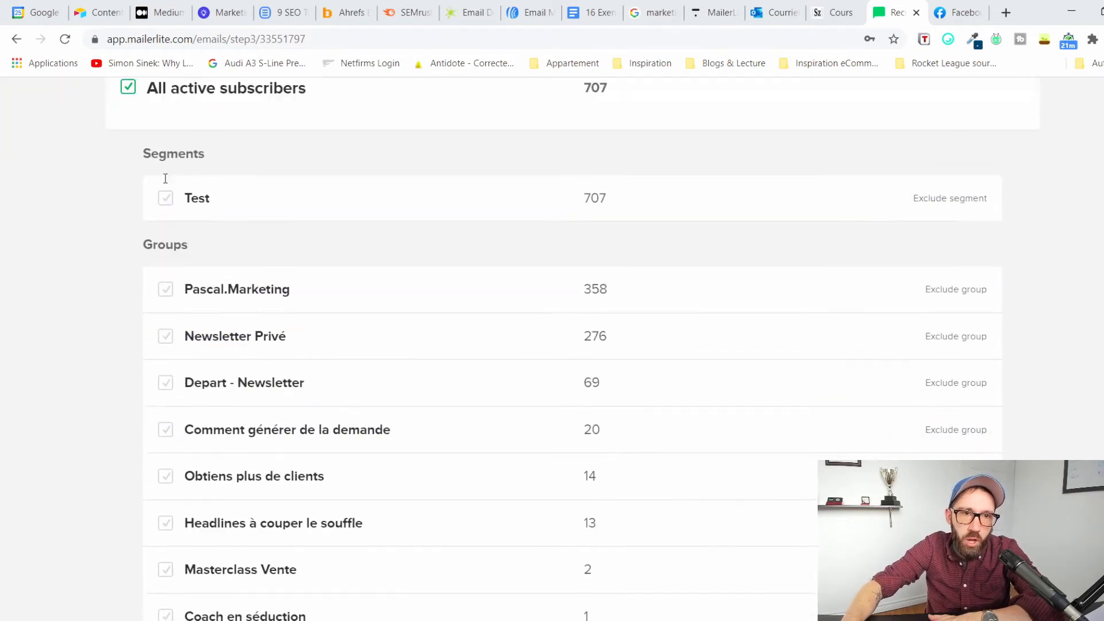
{"action": "scroll", "coordinate": [165, 179], "scroll_direction": "up", "scroll_amount": 4}
{"action": "left_click", "coordinate": [128, 240]}
Select the Newsletter Privé group as the campaign's recipients and continue to the review and confirmation.
{"action": "scroll", "coordinate": [150, 252], "scroll_direction": "down", "scroll_amount": 3}
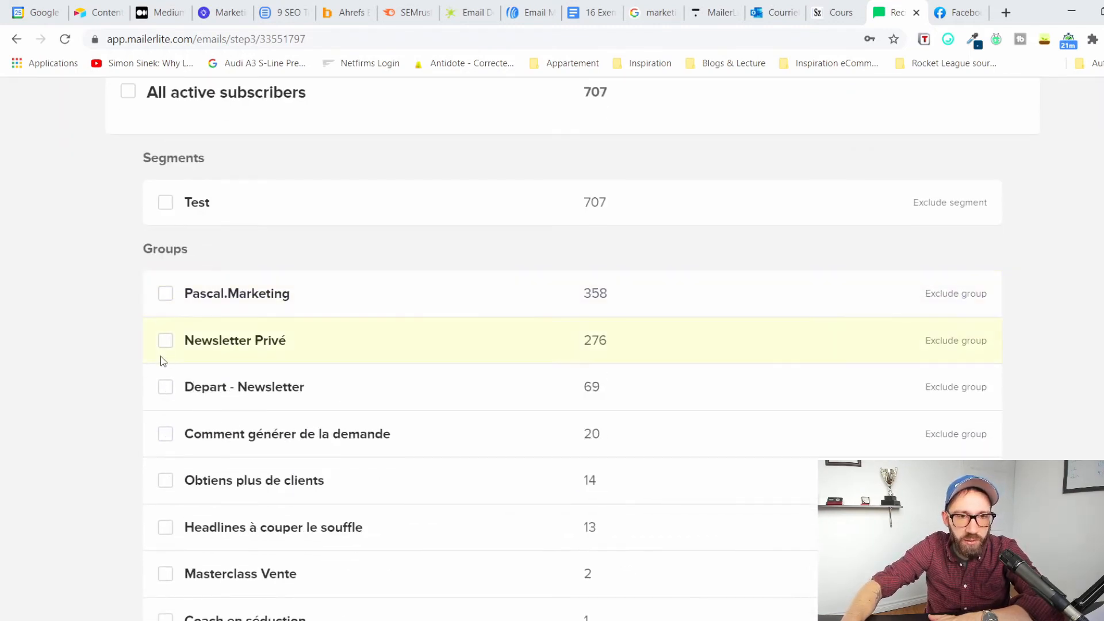
{"action": "scroll", "coordinate": [163, 357], "scroll_direction": "down", "scroll_amount": 3}
{"action": "scroll", "coordinate": [194, 511], "scroll_direction": "up", "scroll_amount": 5}
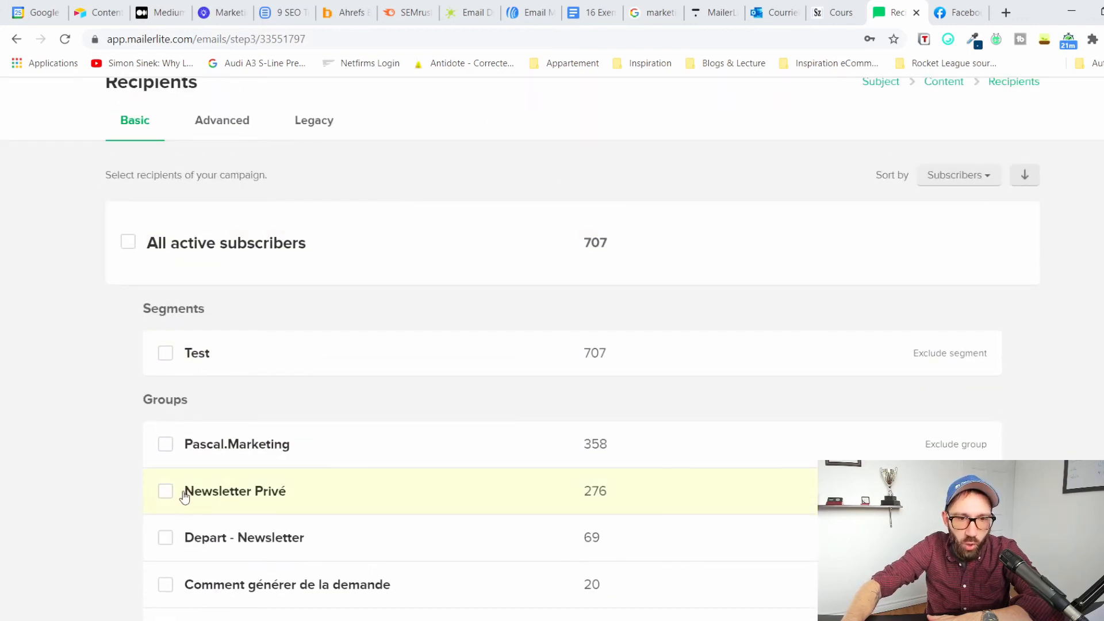
{"action": "left_click", "coordinate": [165, 492]}
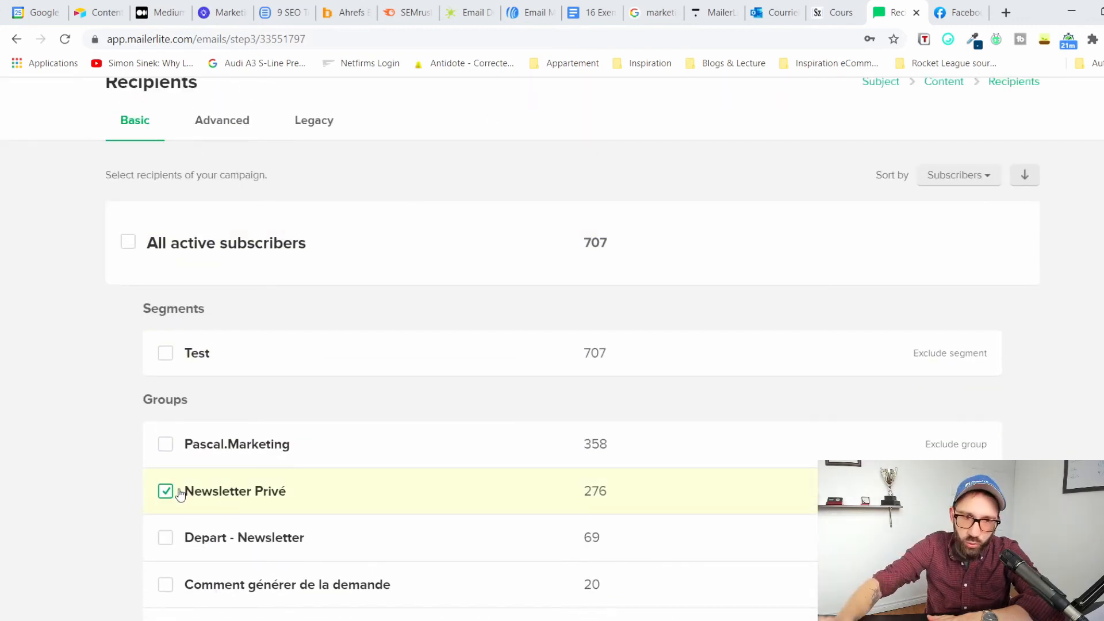
{"action": "scroll", "coordinate": [193, 465], "scroll_direction": "up", "scroll_amount": 1}
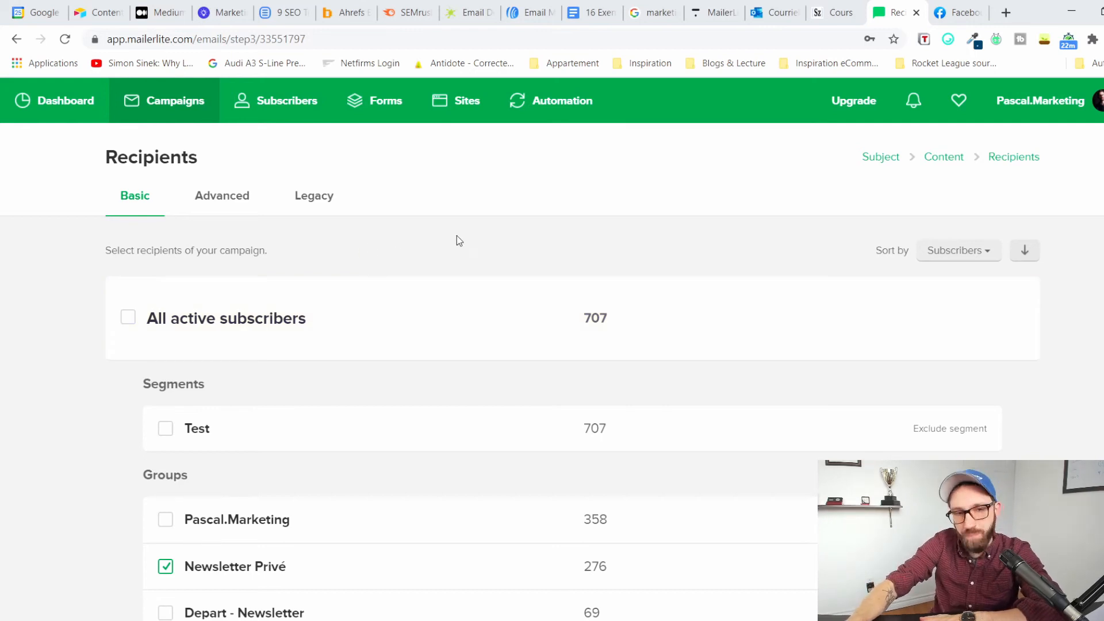
{"action": "scroll", "coordinate": [156, 433], "scroll_direction": "down", "scroll_amount": 3}
{"action": "scroll", "coordinate": [148, 498], "scroll_direction": "up", "scroll_amount": 3}
{"action": "scroll", "coordinate": [241, 372], "scroll_direction": "down", "scroll_amount": 9}
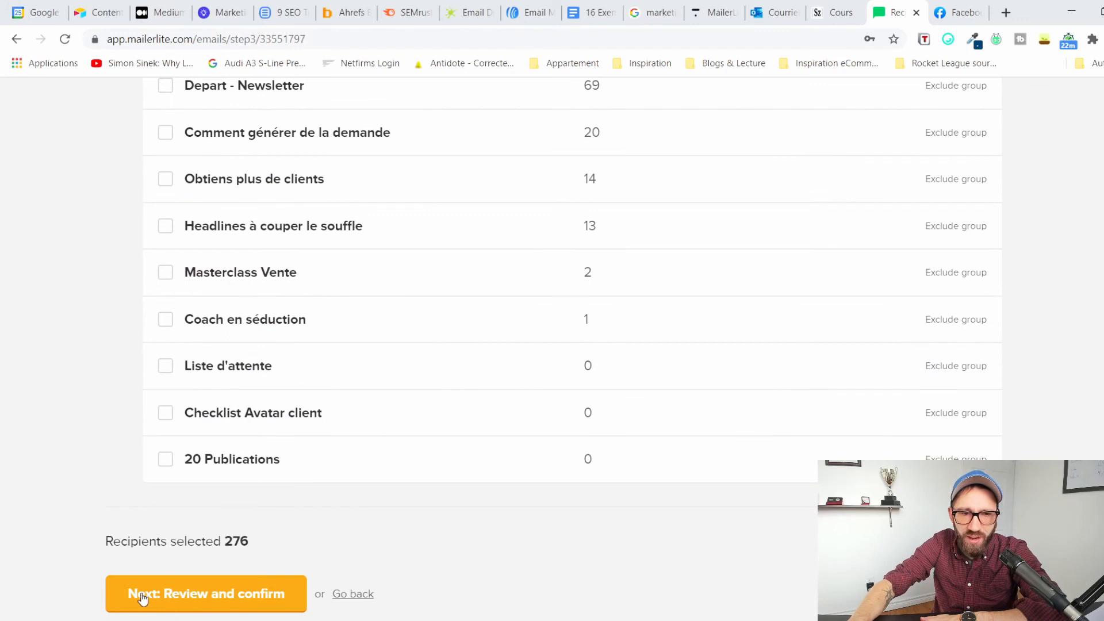
{"action": "scroll", "coordinate": [168, 600], "scroll_direction": "down", "scroll_amount": 1}
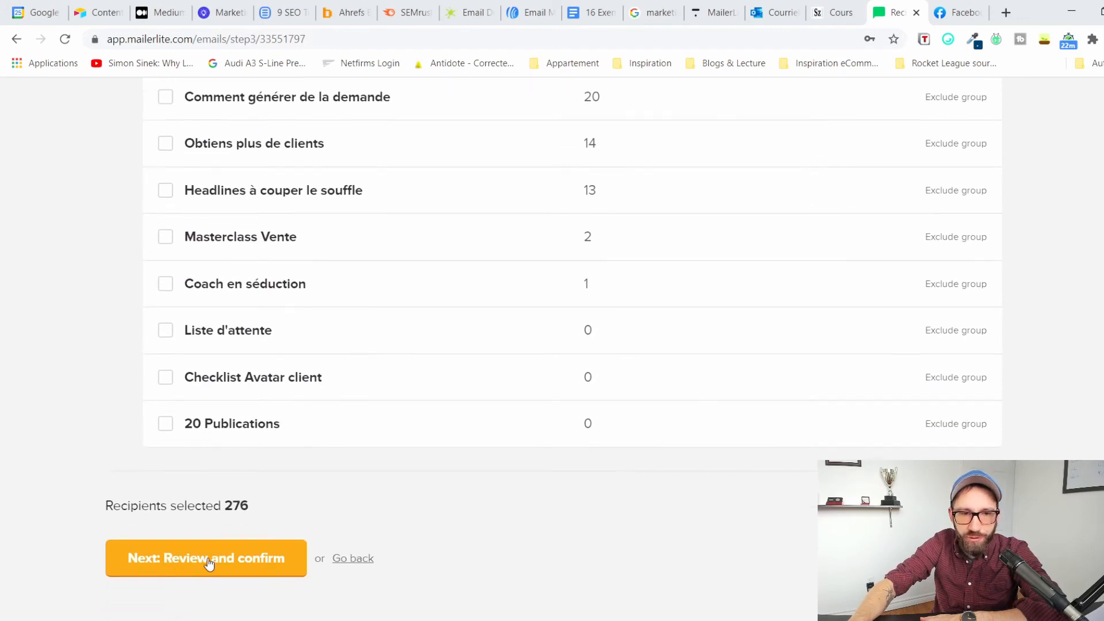
{"action": "left_click", "coordinate": [212, 556]}
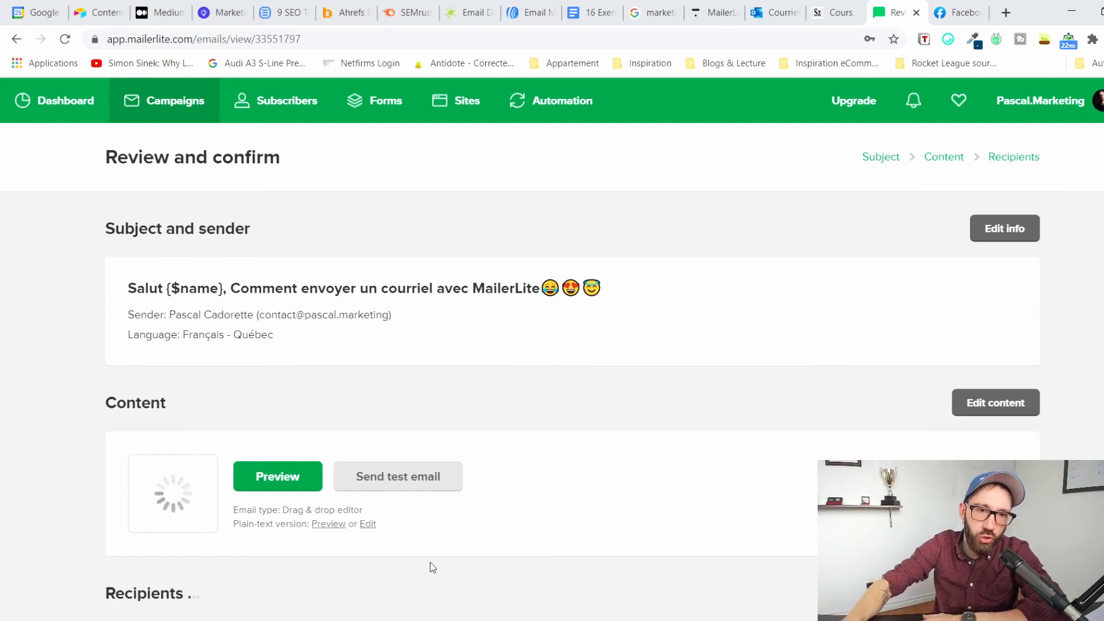
Check the campaign's subject, sender, language, email content and recipient group in the review summary.
{"action": "scroll", "coordinate": [180, 272], "scroll_direction": "down", "scroll_amount": 1}
{"action": "left_click_drag", "start_coordinate": [127, 213], "coordinate": [692, 211]}
{"action": "left_click", "coordinate": [320, 233]}
{"action": "left_click_drag", "start_coordinate": [169, 239], "coordinate": [395, 253]}
{"action": "left_click", "coordinate": [406, 253]}
{"action": "scroll", "coordinate": [182, 219], "scroll_direction": "down", "scroll_amount": 1}
{"action": "left_click_drag", "start_coordinate": [176, 183], "coordinate": [360, 188]}
{"action": "left_click", "coordinate": [360, 188]}
{"action": "scroll", "coordinate": [379, 253], "scroll_direction": "down", "scroll_amount": 1}
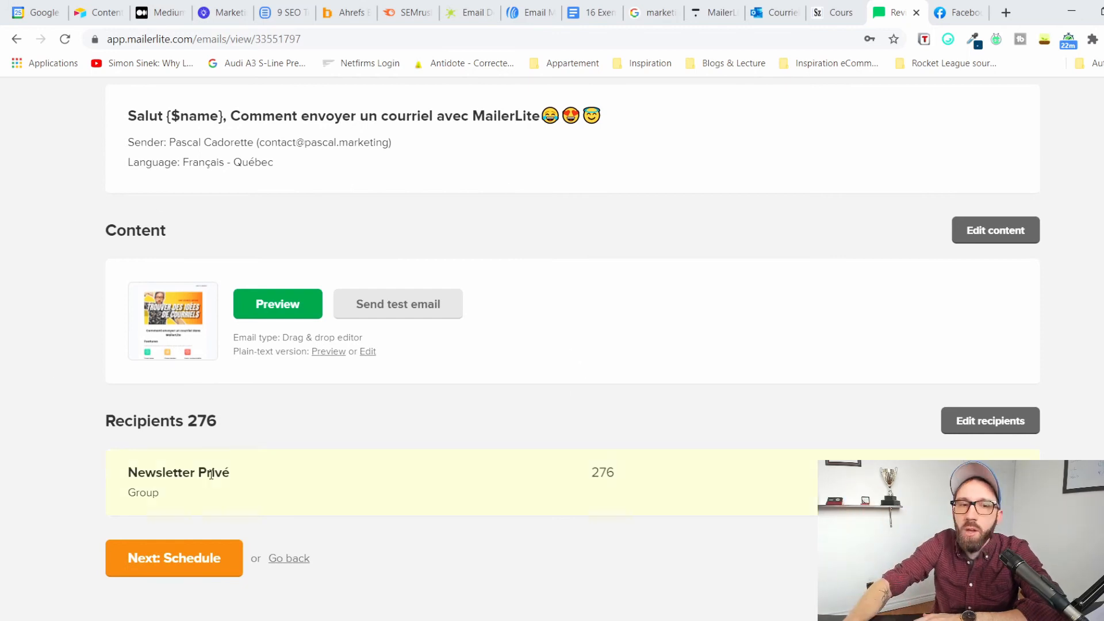
{"action": "left_click_drag", "start_coordinate": [106, 468], "coordinate": [311, 481]}
{"action": "left_click", "coordinate": [320, 480]}
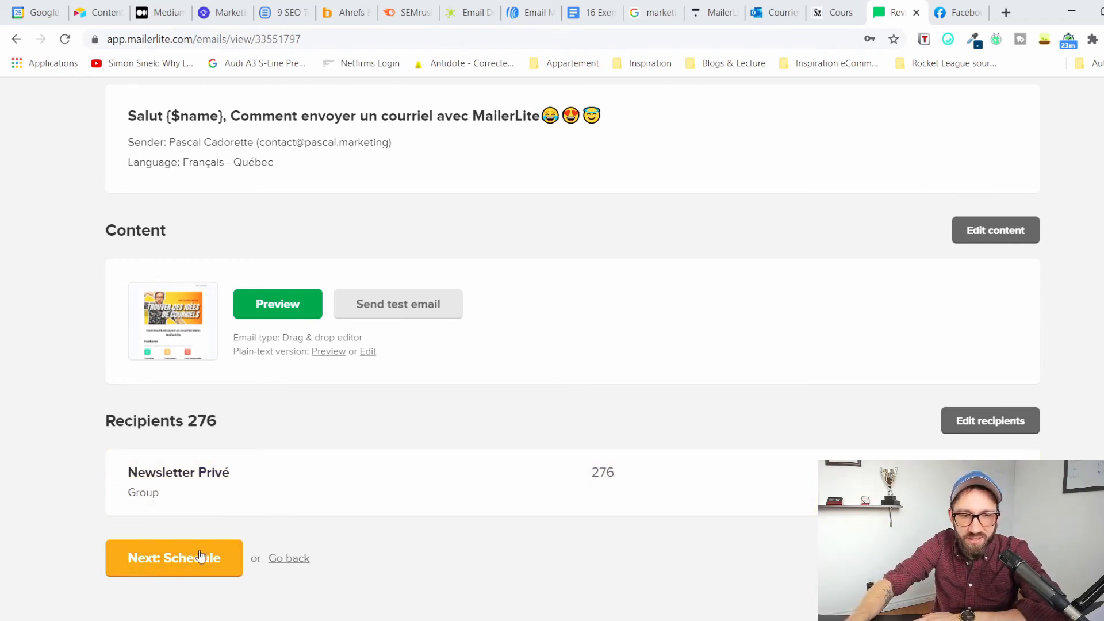
Continue to the campaign's scheduling and examine the option to send it immediately.
{"action": "left_click", "coordinate": [182, 566]}
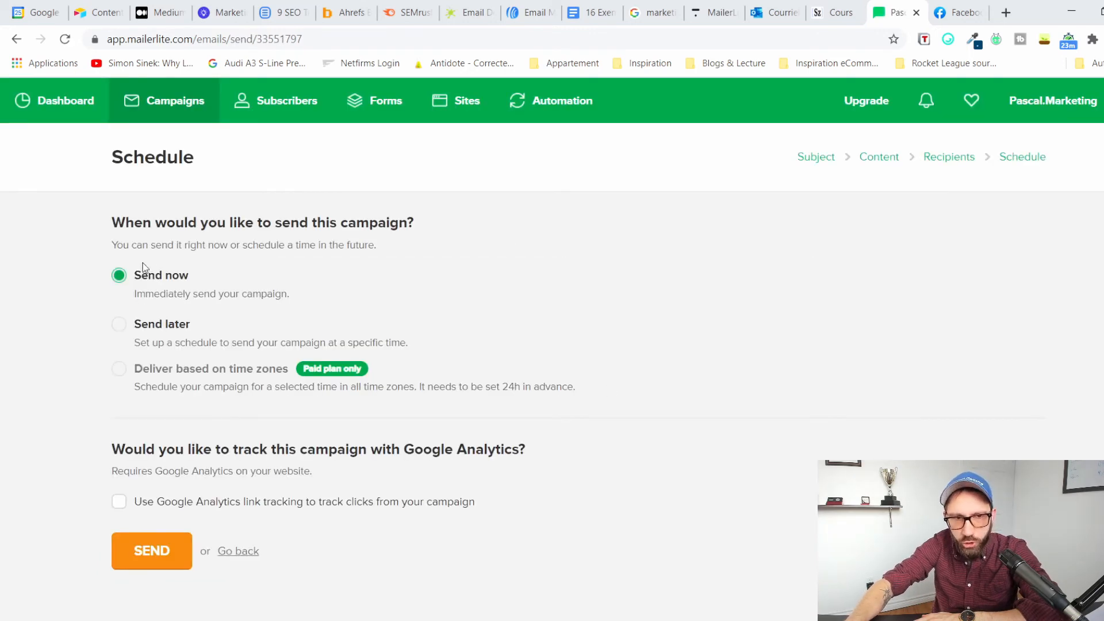
{"action": "left_click_drag", "start_coordinate": [110, 265], "coordinate": [315, 293]}
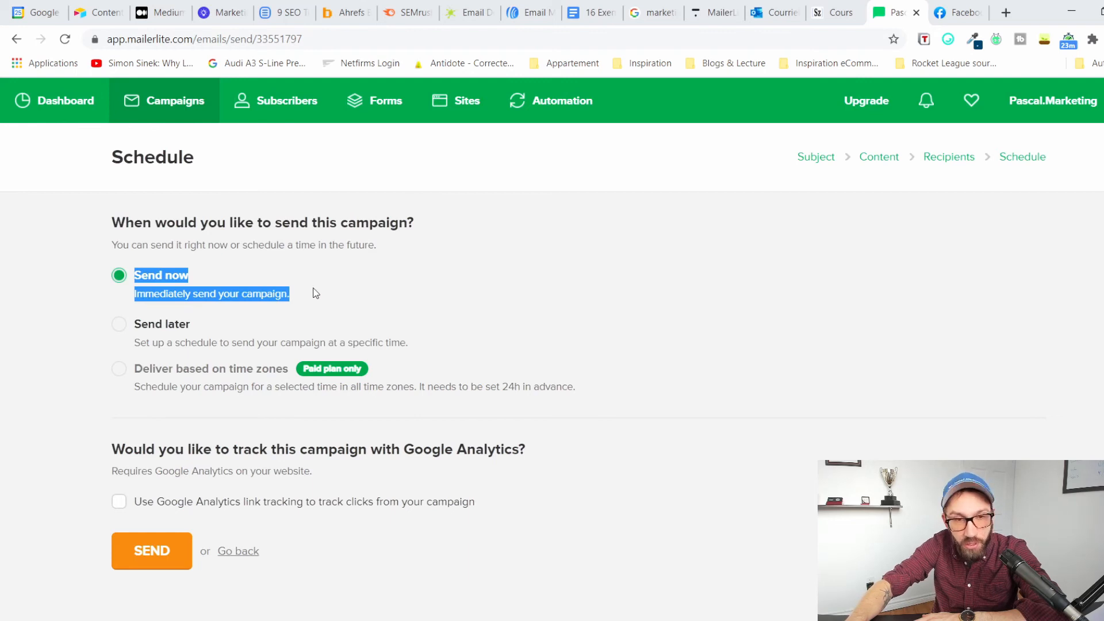
{"action": "left_click", "coordinate": [323, 293]}
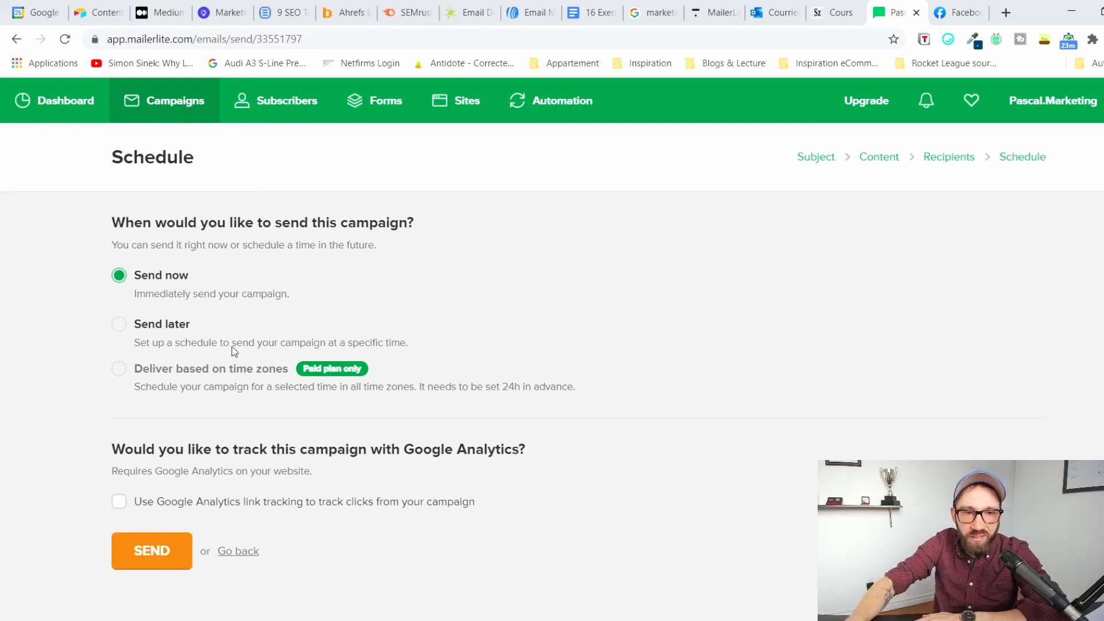
{"action": "left_click", "coordinate": [148, 324]}
{"action": "scroll", "coordinate": [122, 266], "scroll_direction": "down", "scroll_amount": 3}
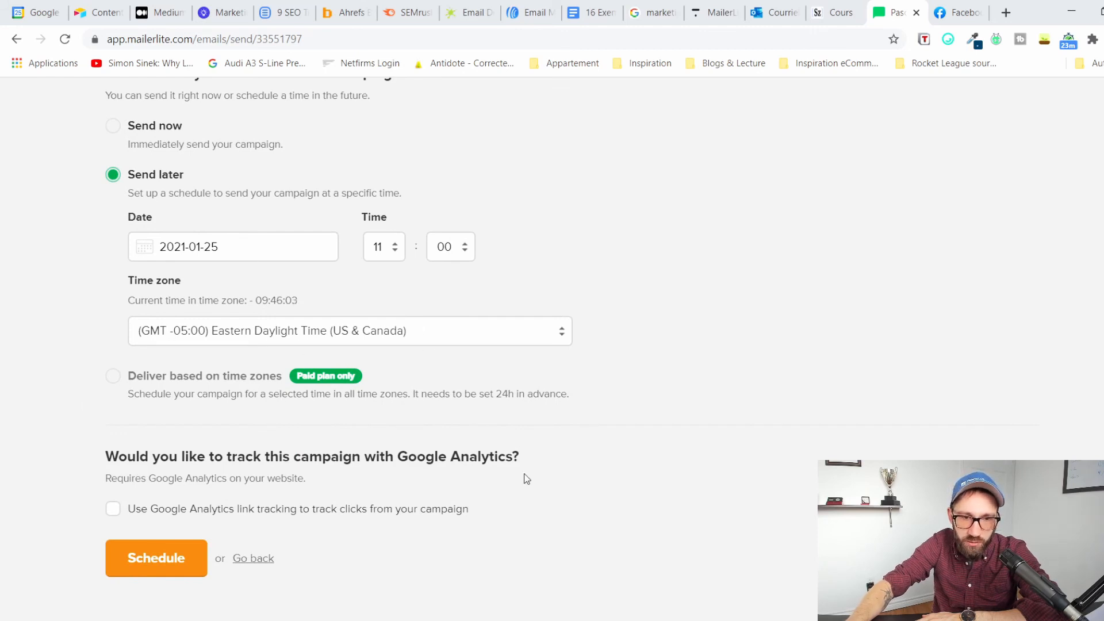
{"action": "left_click", "coordinate": [144, 133]}
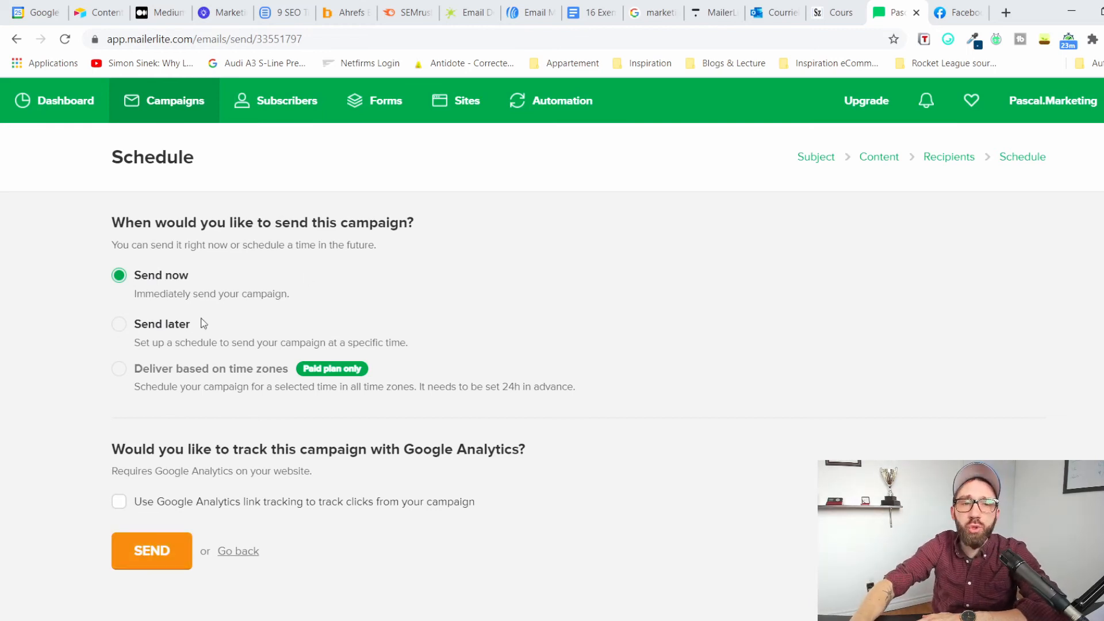
Schedule the campaign to be sent later, on 2021-01-25 at 11:00 in the (GMT -05:00) Eastern Daylight Time zone.
{"action": "left_click", "coordinate": [173, 325]}
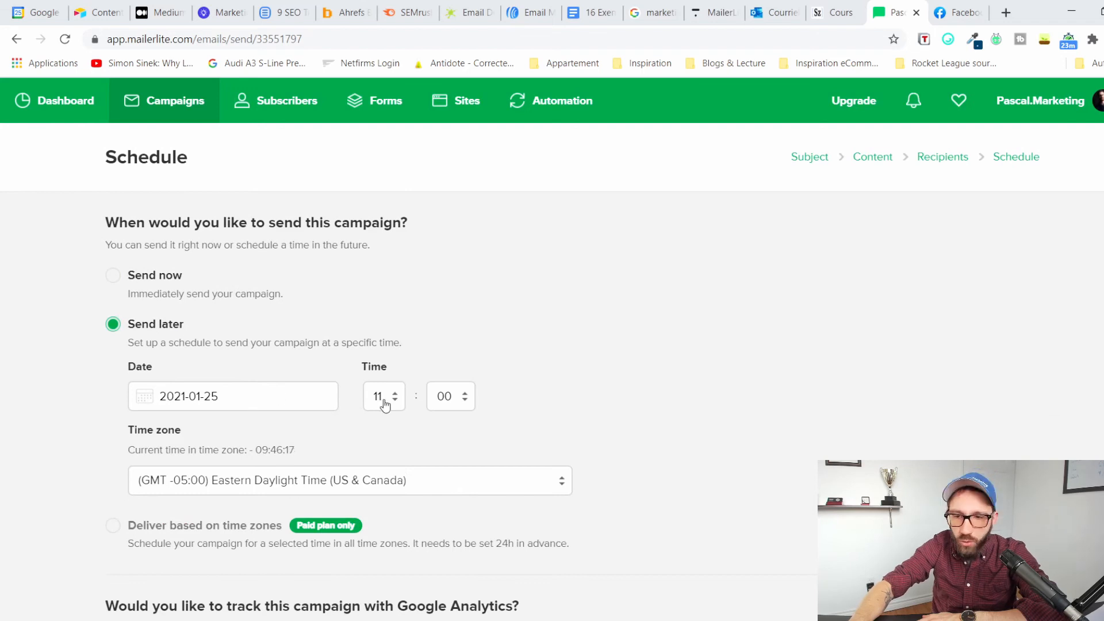
{"action": "scroll", "coordinate": [277, 539], "scroll_direction": "down", "scroll_amount": 3}
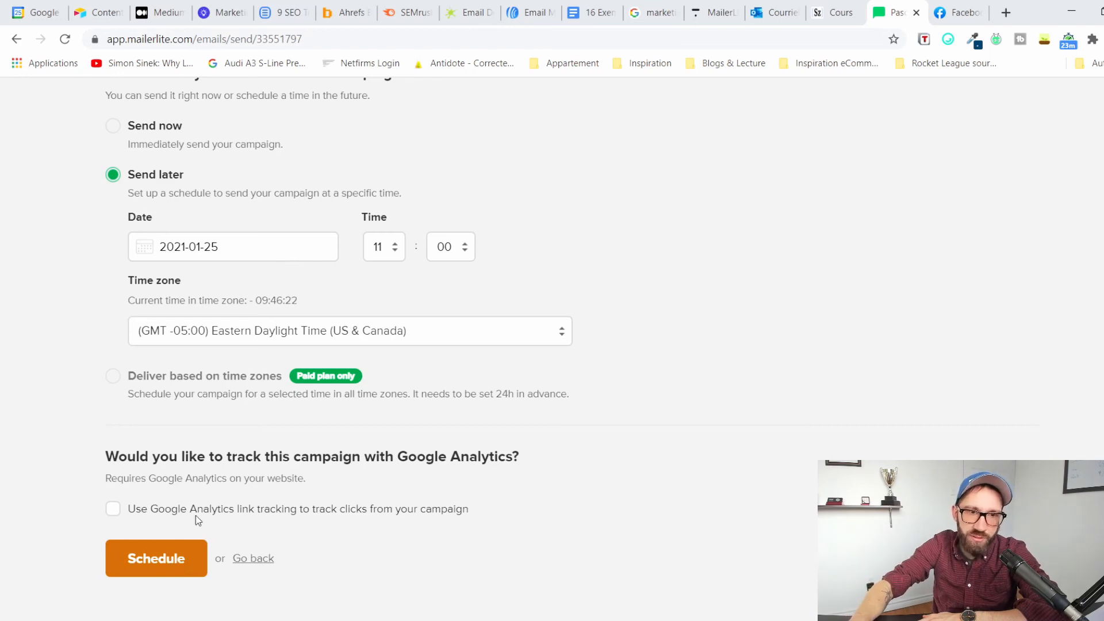
{"action": "left_click", "coordinate": [194, 562]}
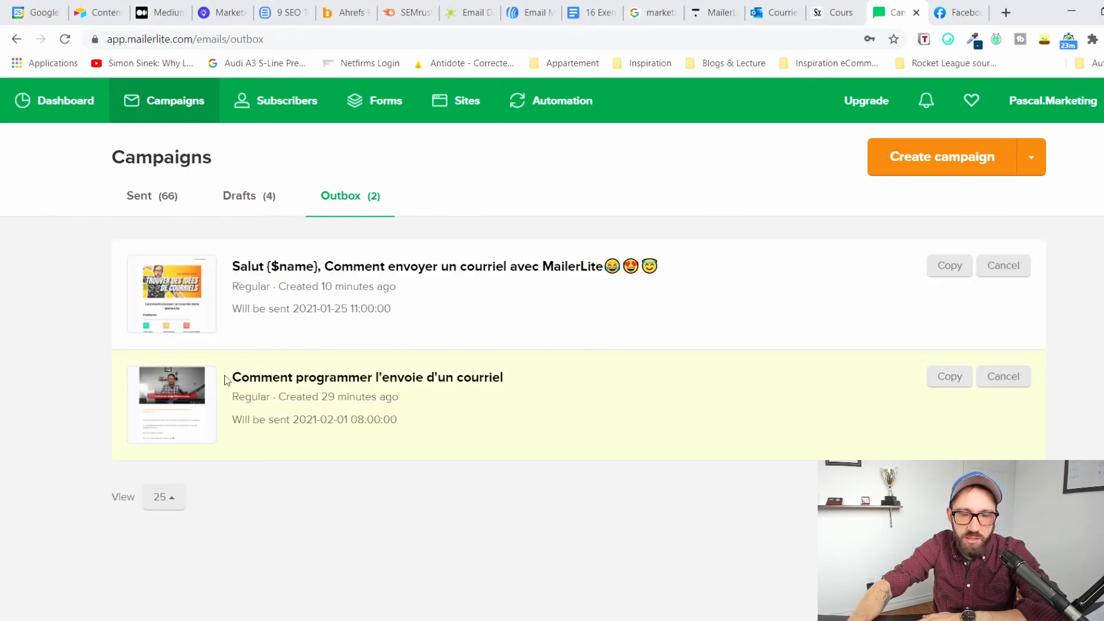
Examine the scheduled campaigns and their sending times in the outbox, view the sent campaigns' statistics, and return to the outbox.
{"action": "left_click_drag", "start_coordinate": [260, 377], "coordinate": [781, 428]}
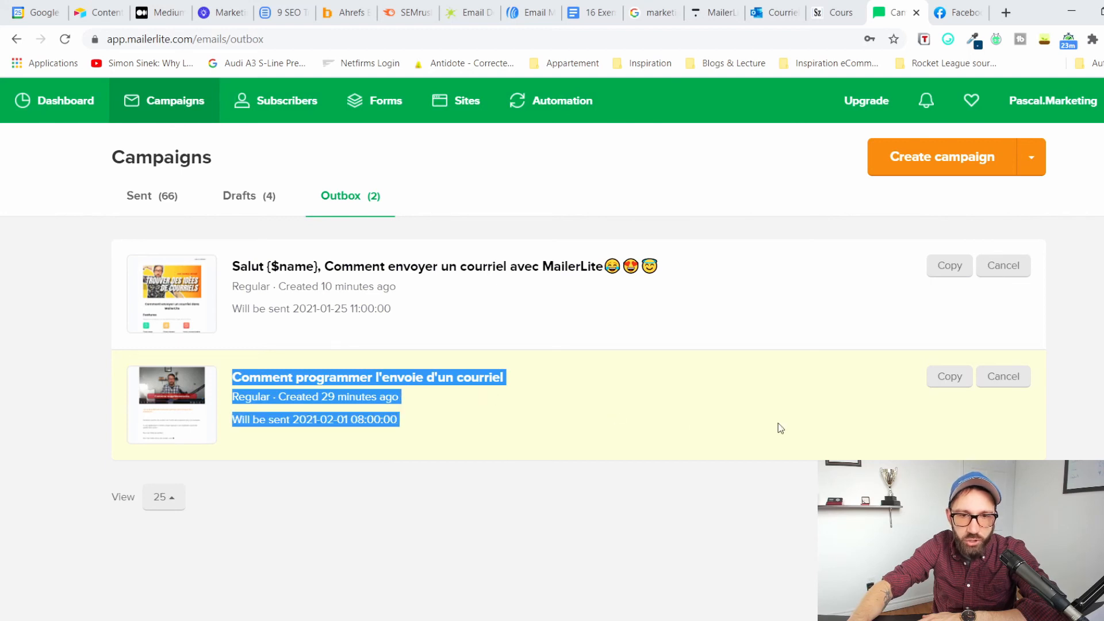
{"action": "left_click", "coordinate": [343, 414]}
{"action": "left_click_drag", "start_coordinate": [323, 422], "coordinate": [401, 426]}
{"action": "left_click_drag", "start_coordinate": [397, 312], "coordinate": [249, 266]}
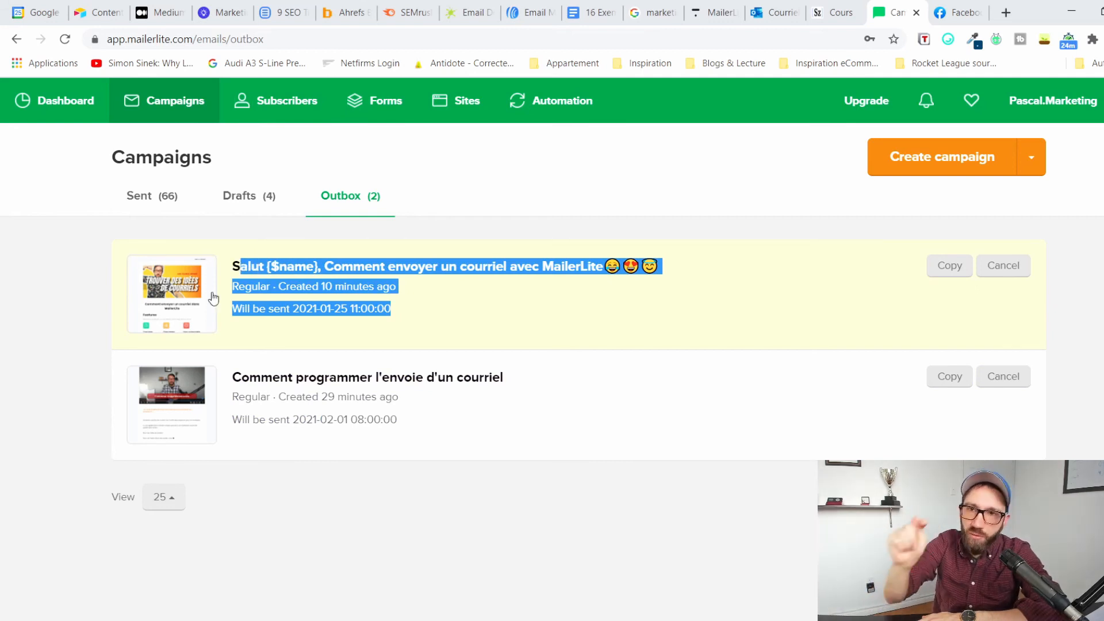
{"action": "left_click", "coordinate": [168, 196]}
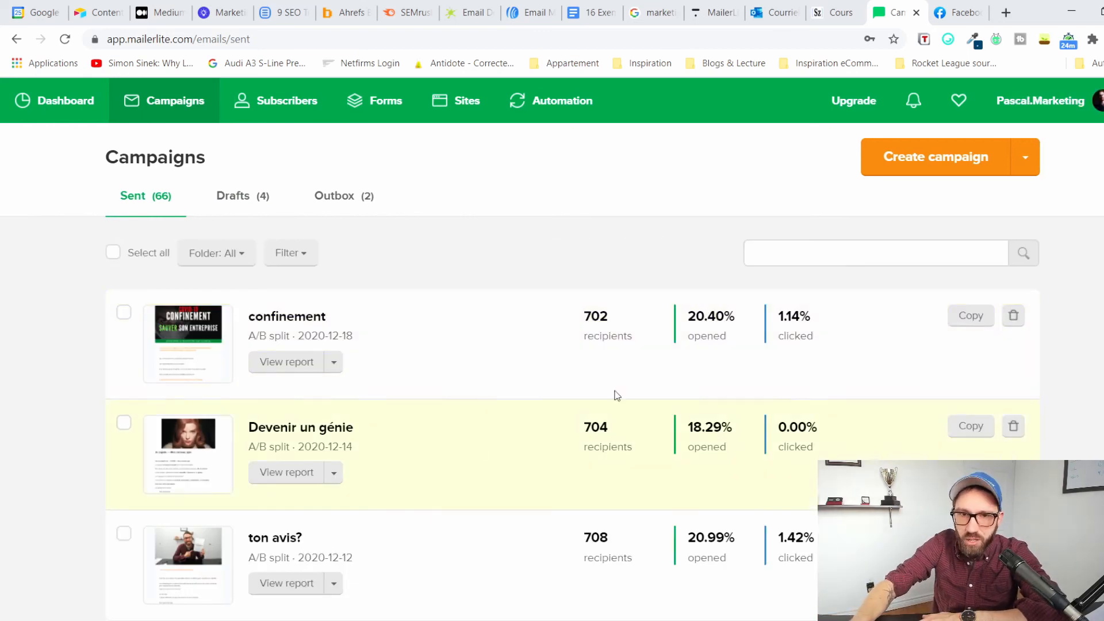
{"action": "left_click", "coordinate": [341, 202]}
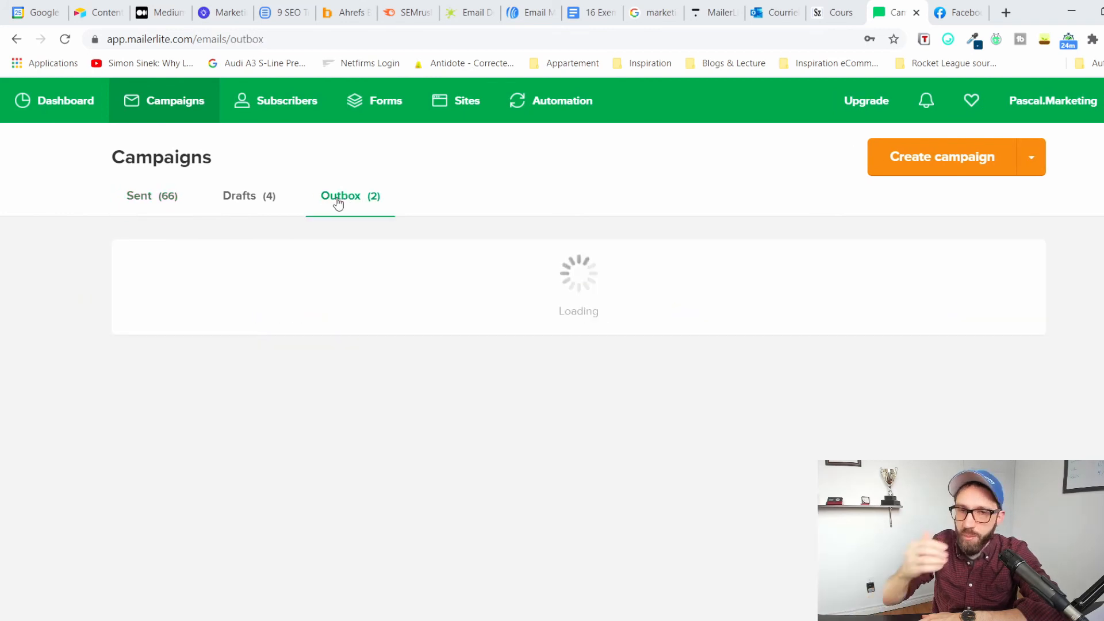